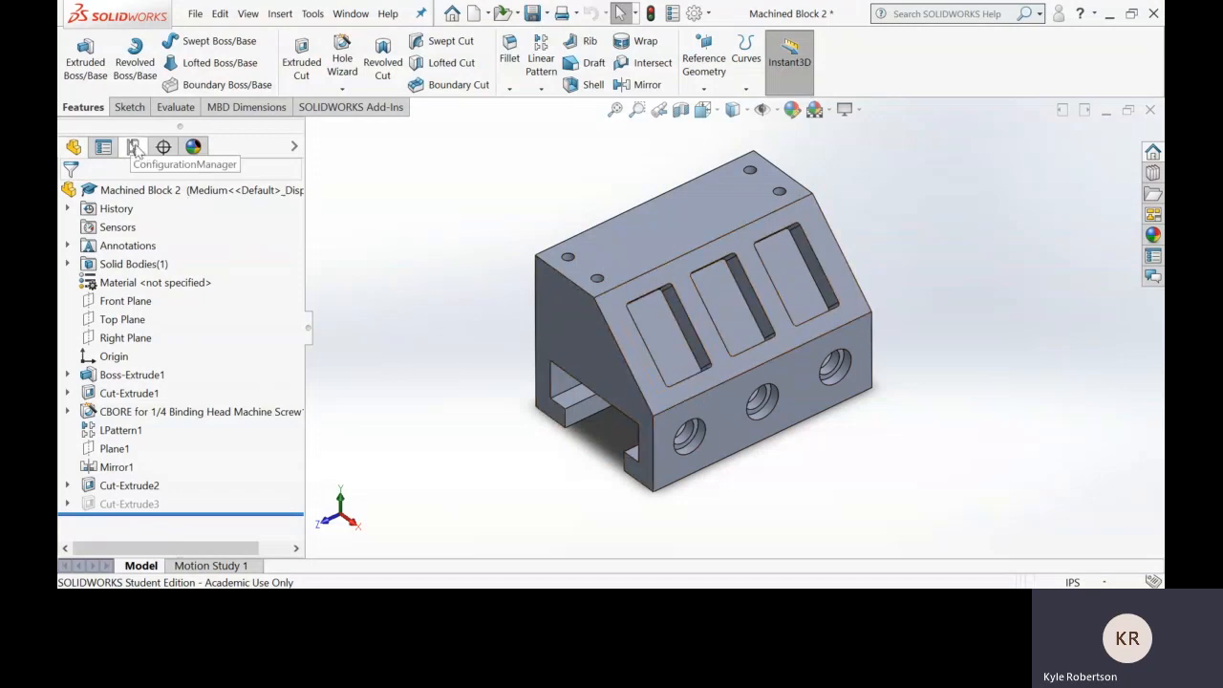
Step: Add a new configuration named Suppressed to the Machined Block 2 part
left_click(134, 148)
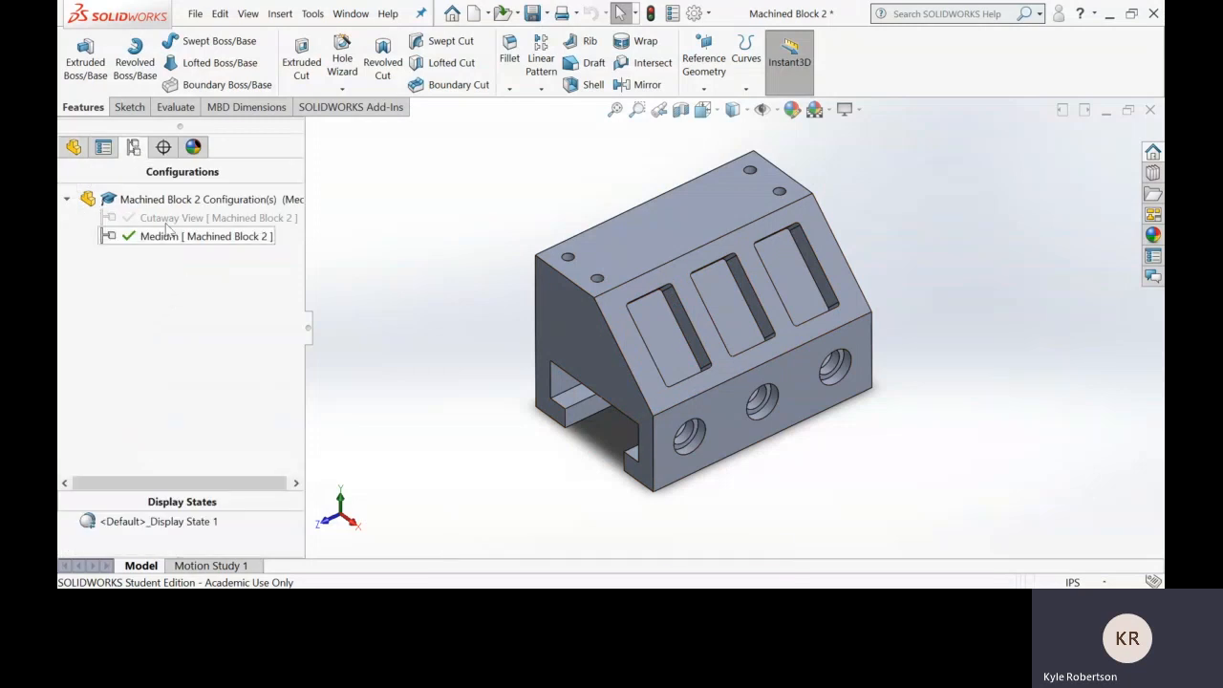
right_click(172, 279)
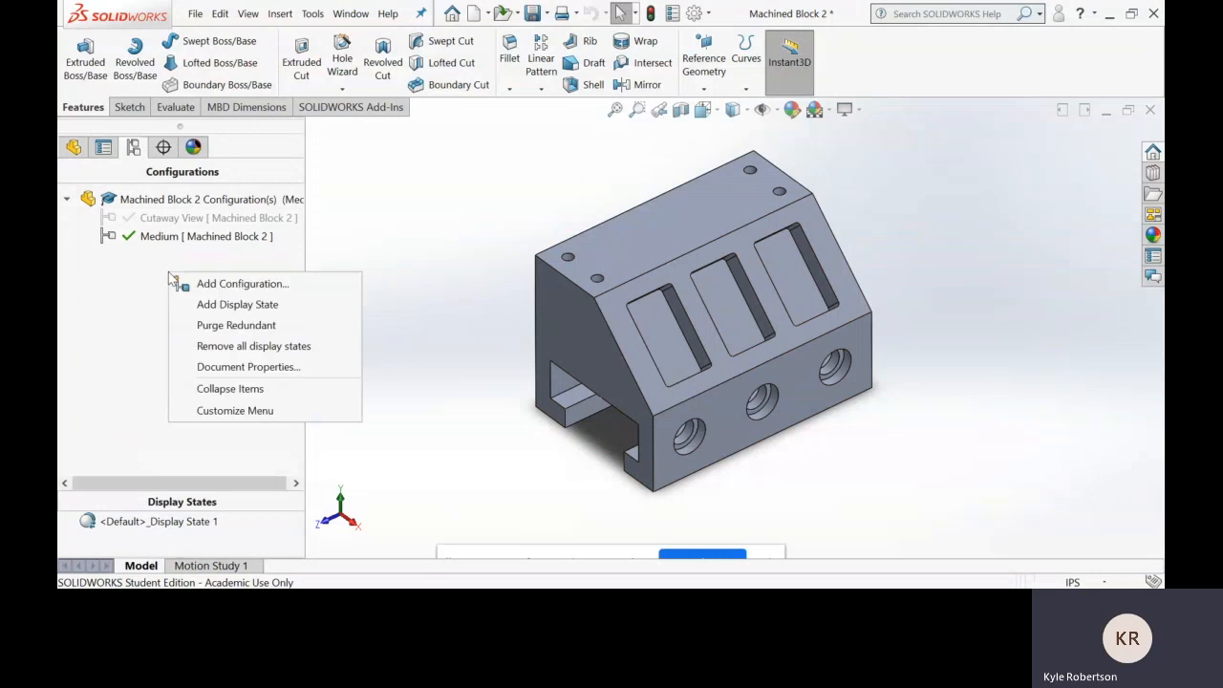
left_click(192, 283)
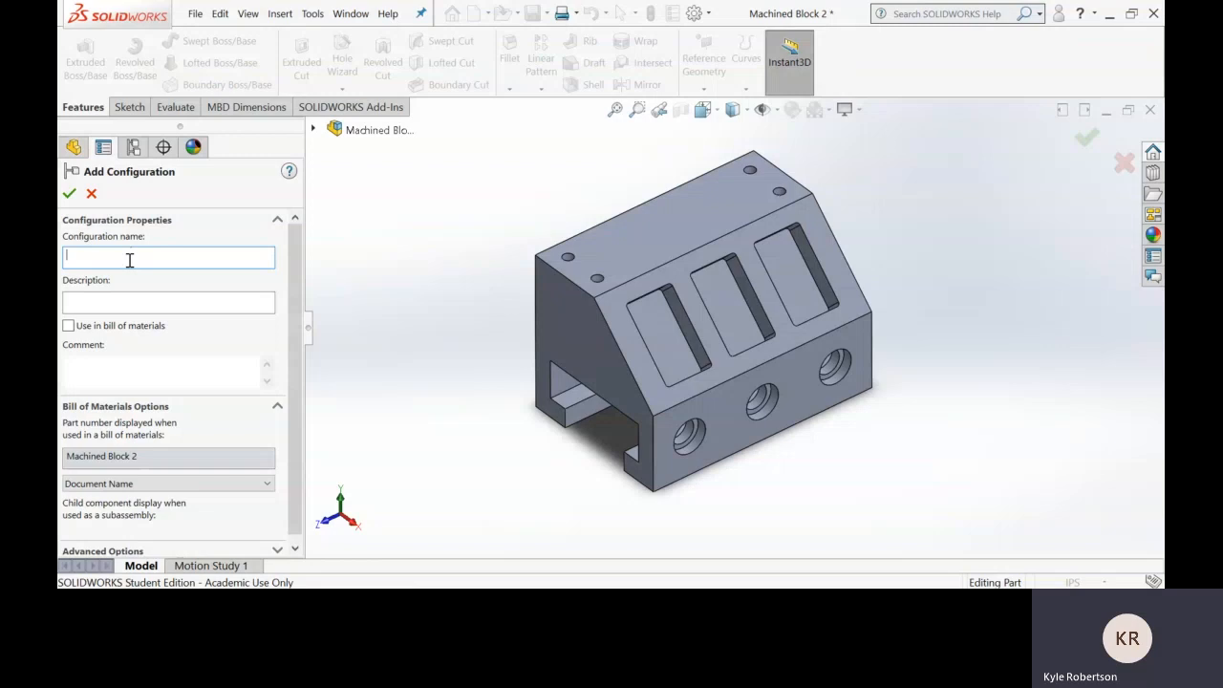
type("uppressed")
left_click(70, 194)
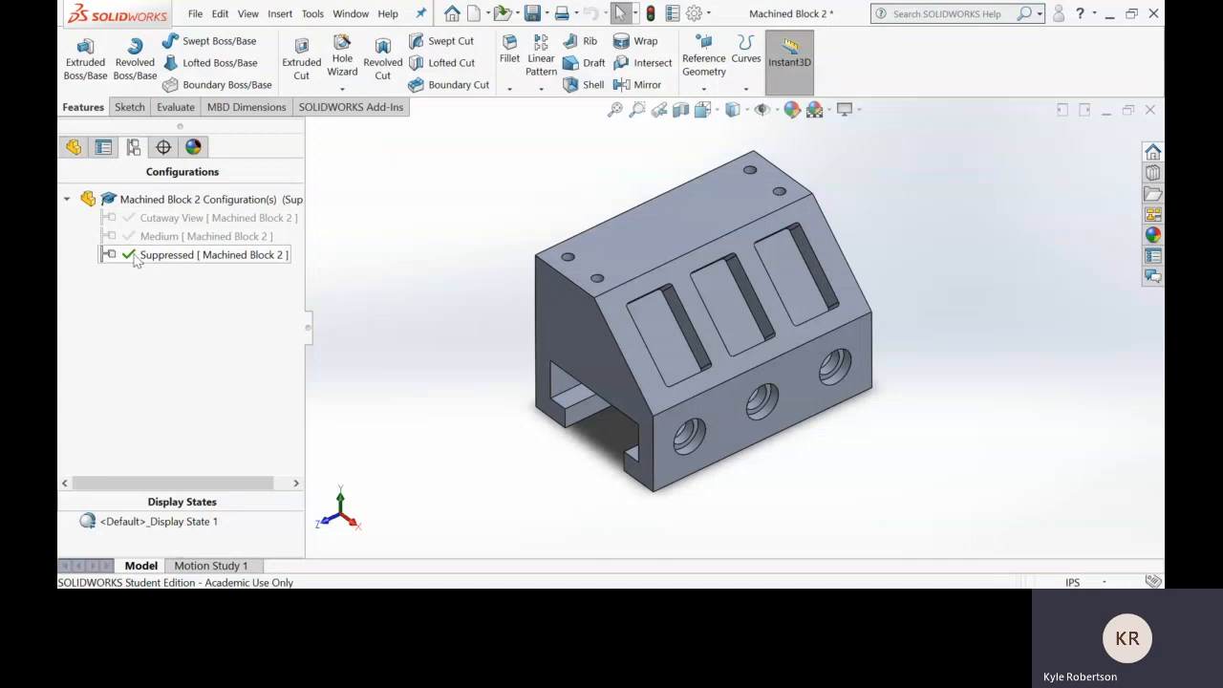
Step: Suppress all features from Cut-Extrude1 through Cut-Extrude2 in the Suppressed configuration
left_click(74, 148)
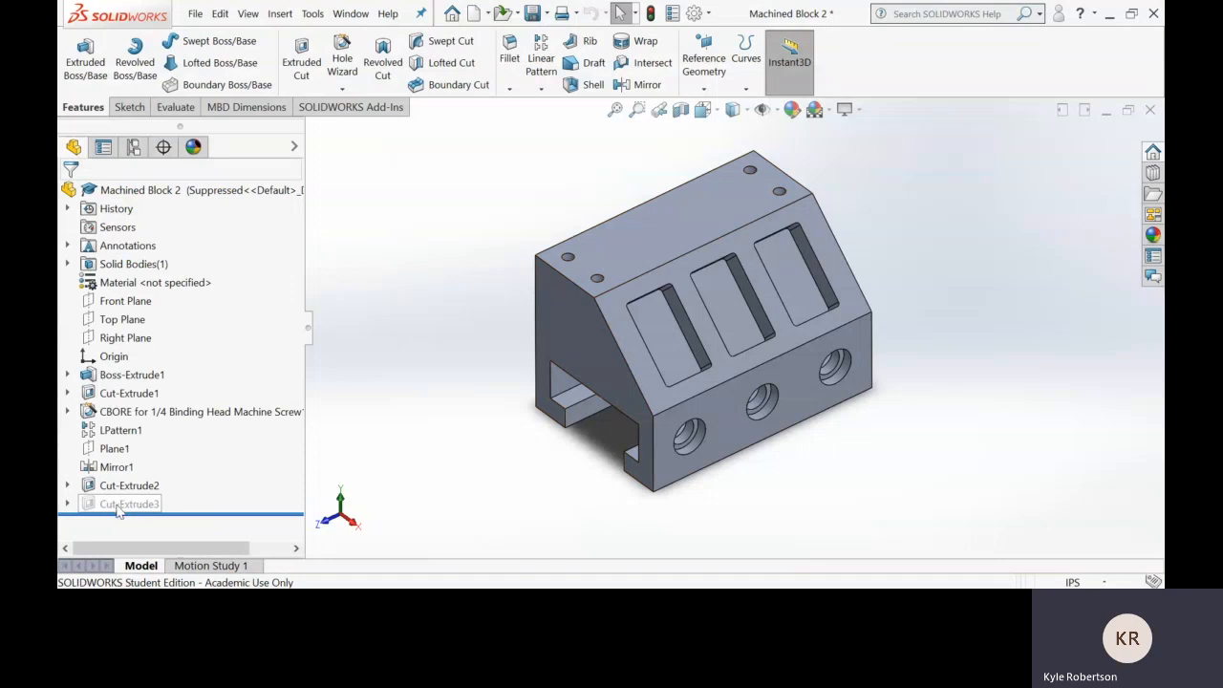
left_click(105, 376)
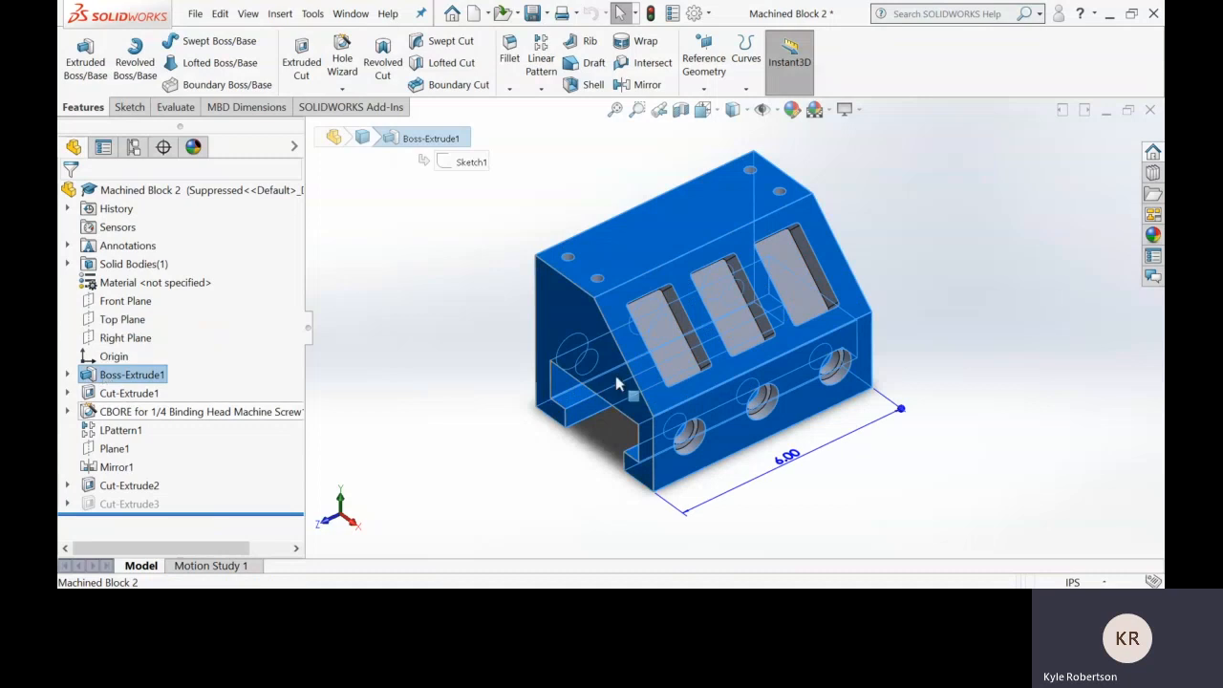
left_click(1051, 305)
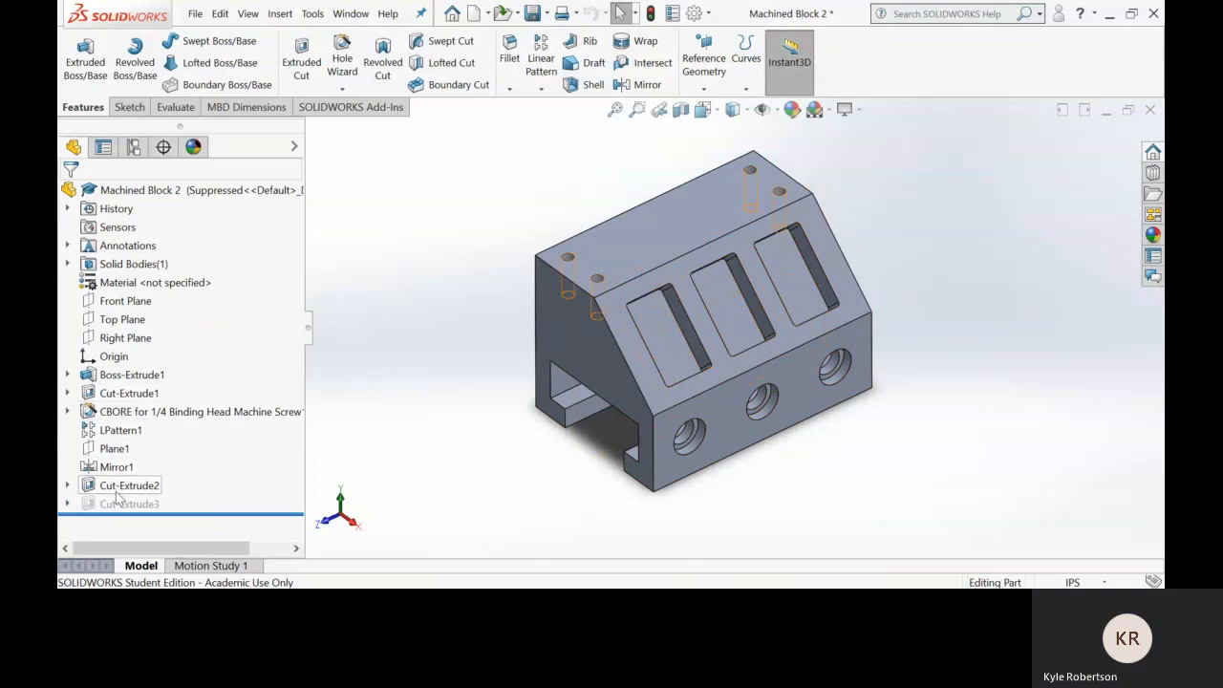
left_click(121, 397)
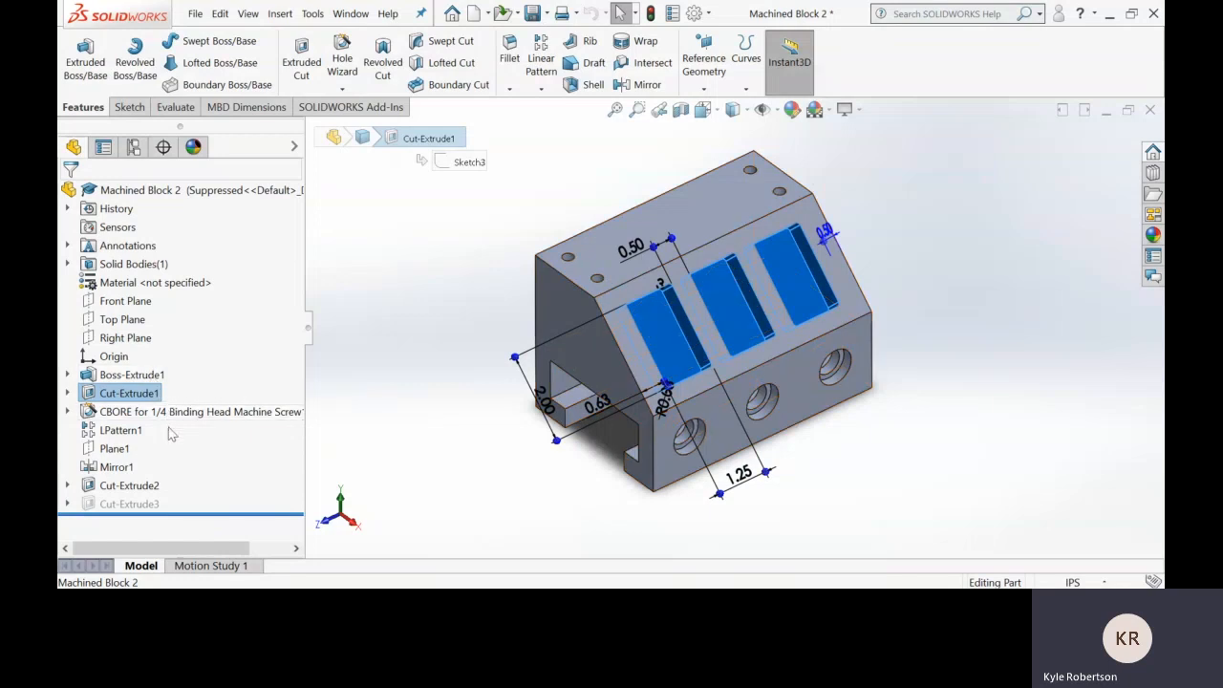
left_click(132, 488, "shift")
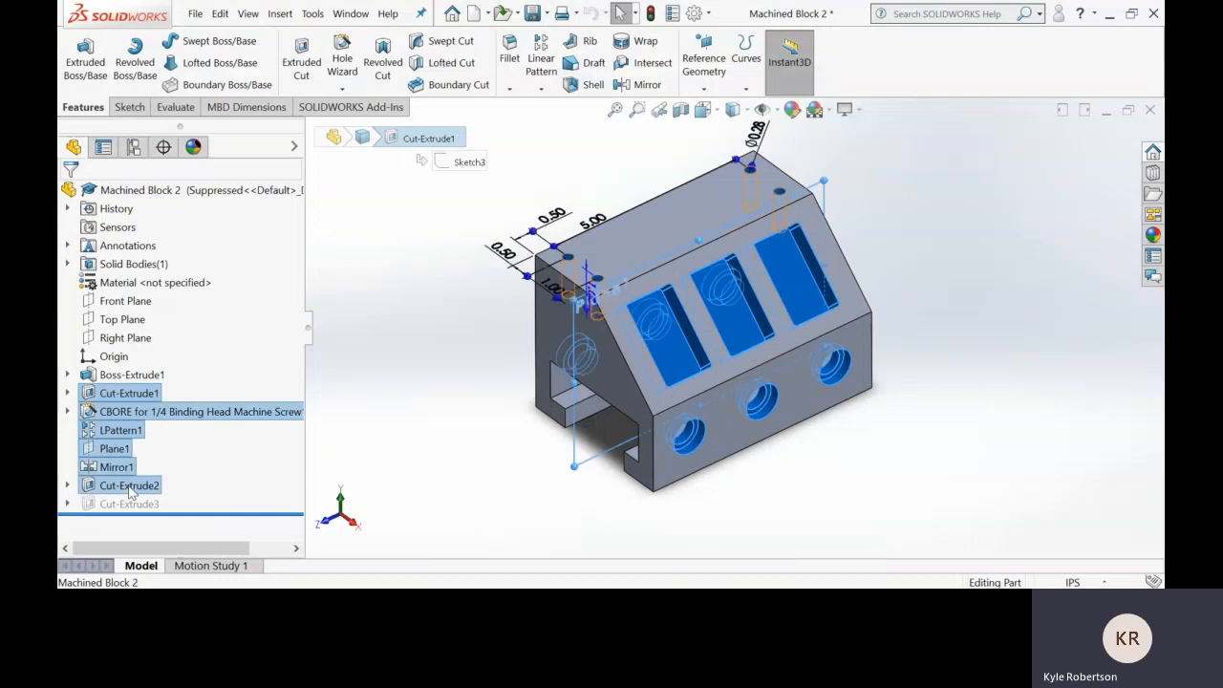
right_click(144, 418)
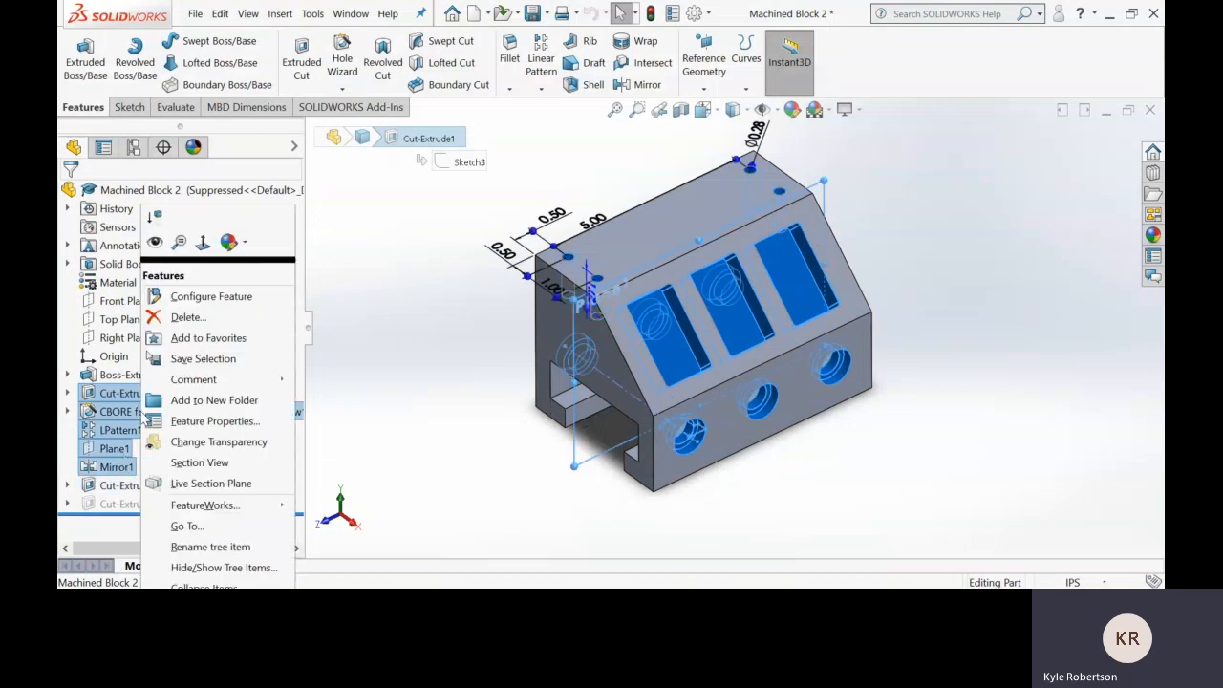
left_click(157, 218)
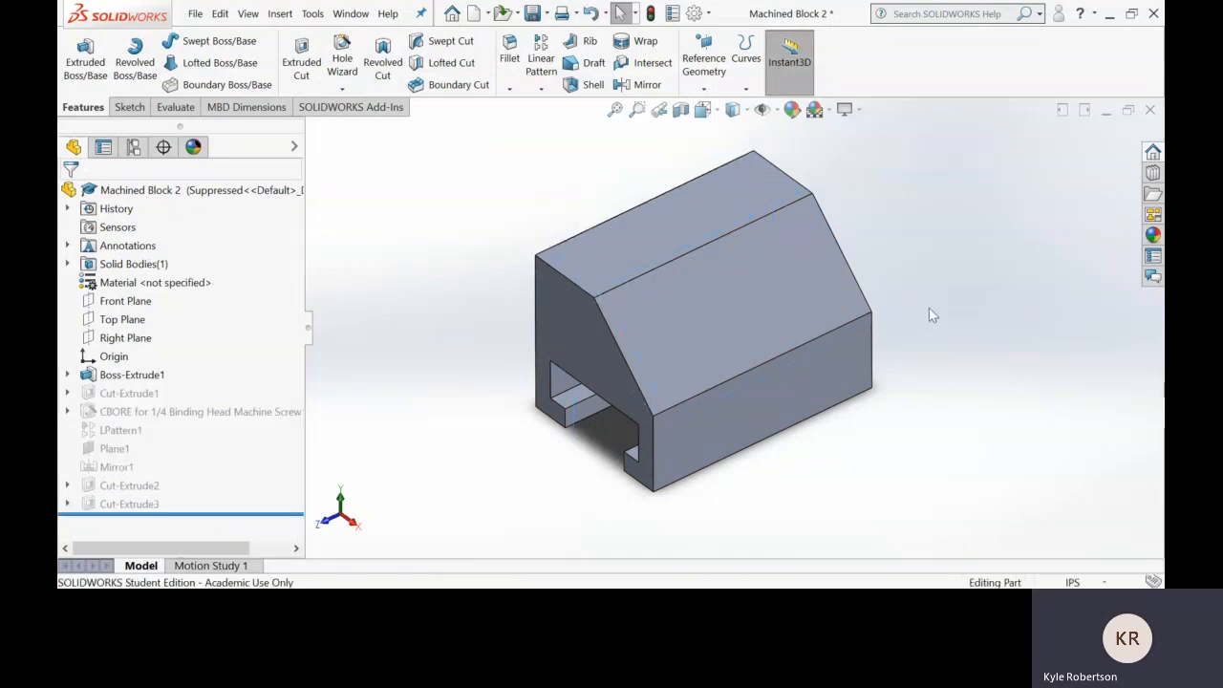
Step: Examine the simplified block from several angles and review the part's list of configurations
middle_click_drag(863, 349, 836, 342)
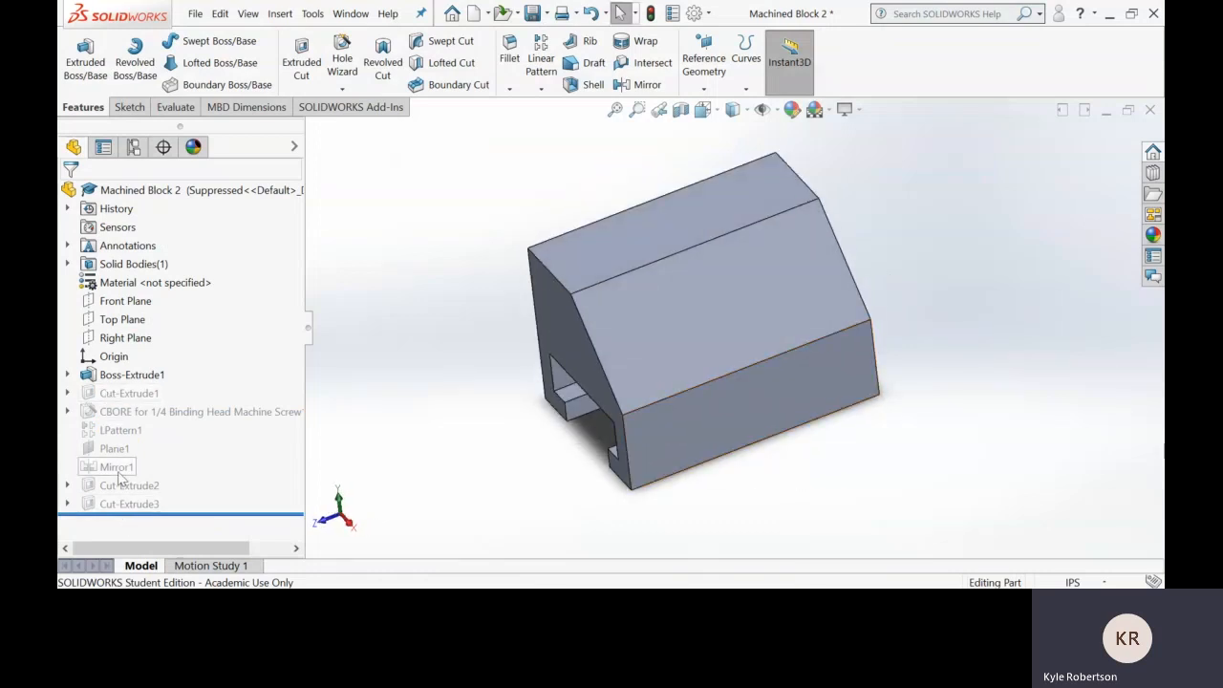
middle_click_drag(817, 329, 778, 376)
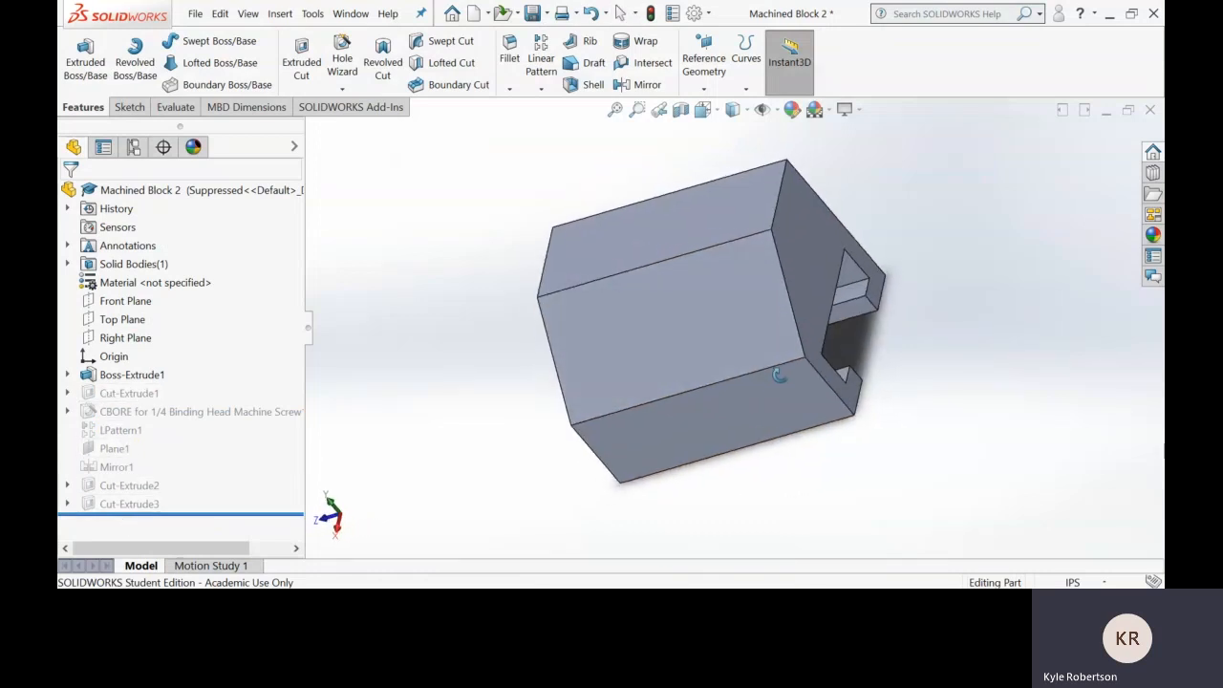
middle_click_drag(683, 247, 754, 196)
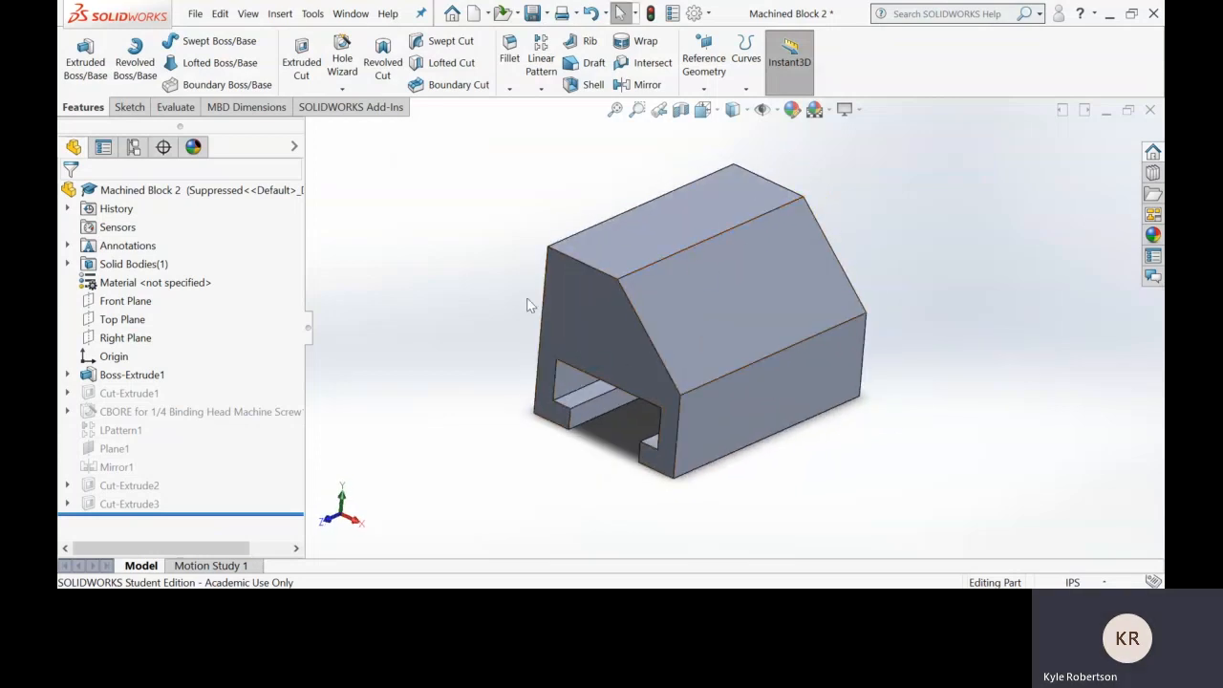
left_click(133, 146)
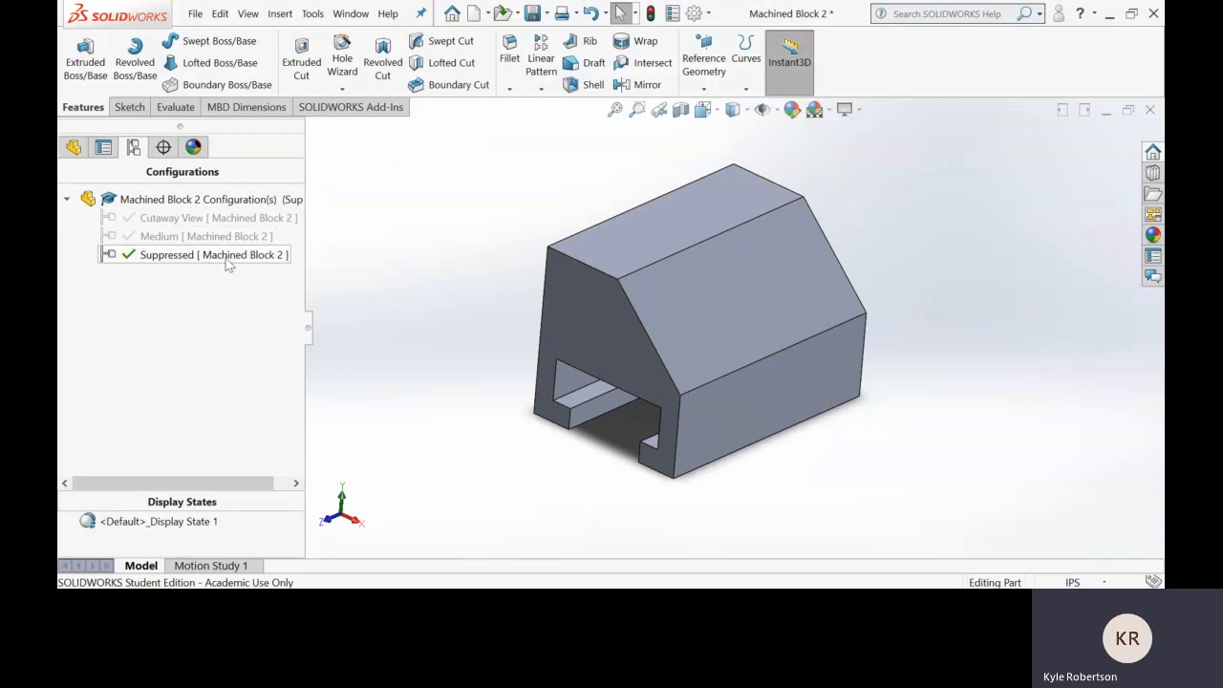
middle_click_drag(478, 251, 450, 284)
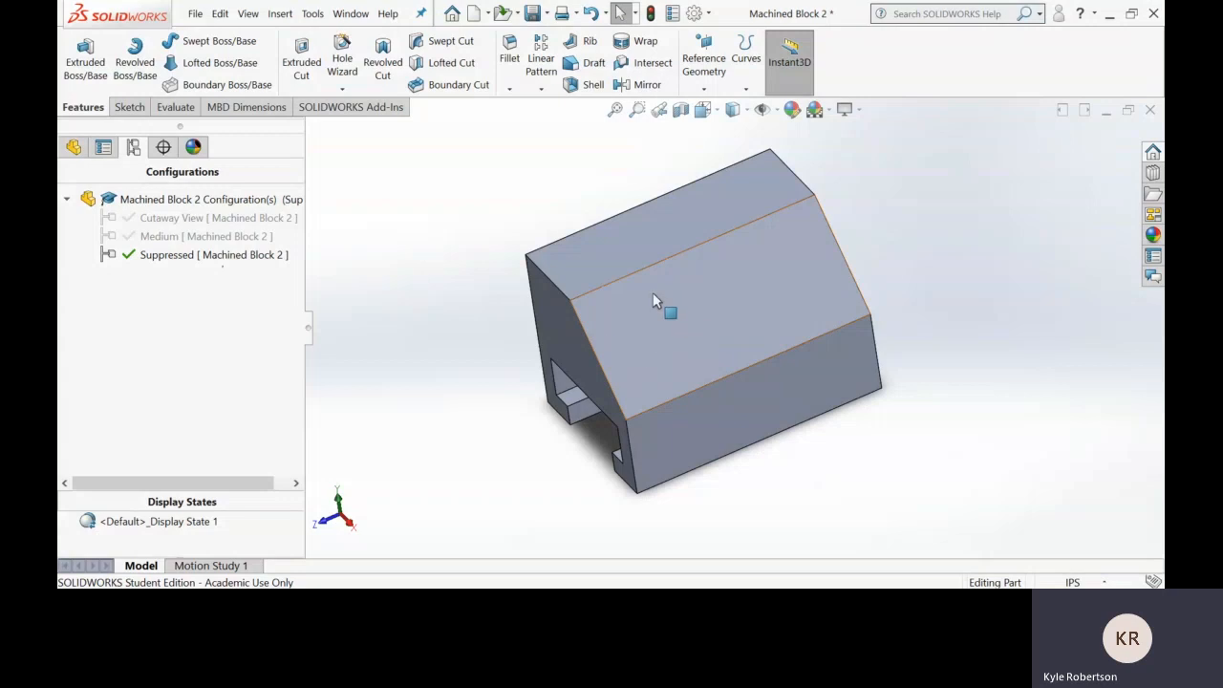
middle_click_drag(638, 336, 654, 329)
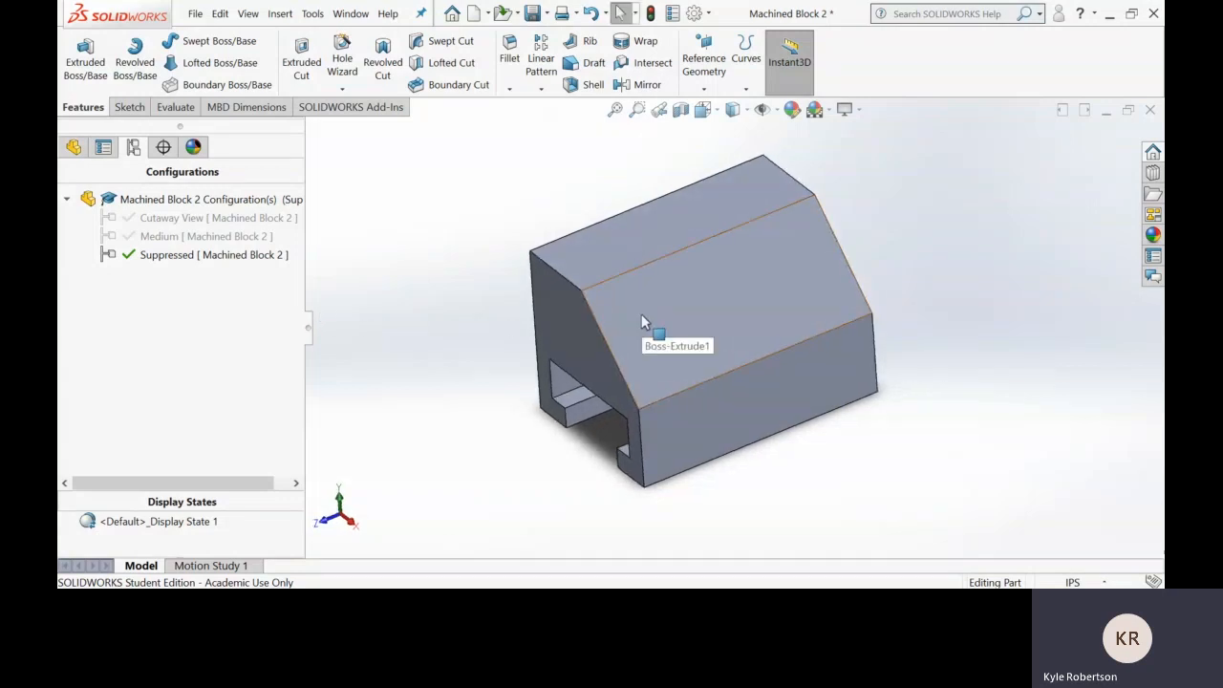
middle_click_drag(650, 313, 653, 279)
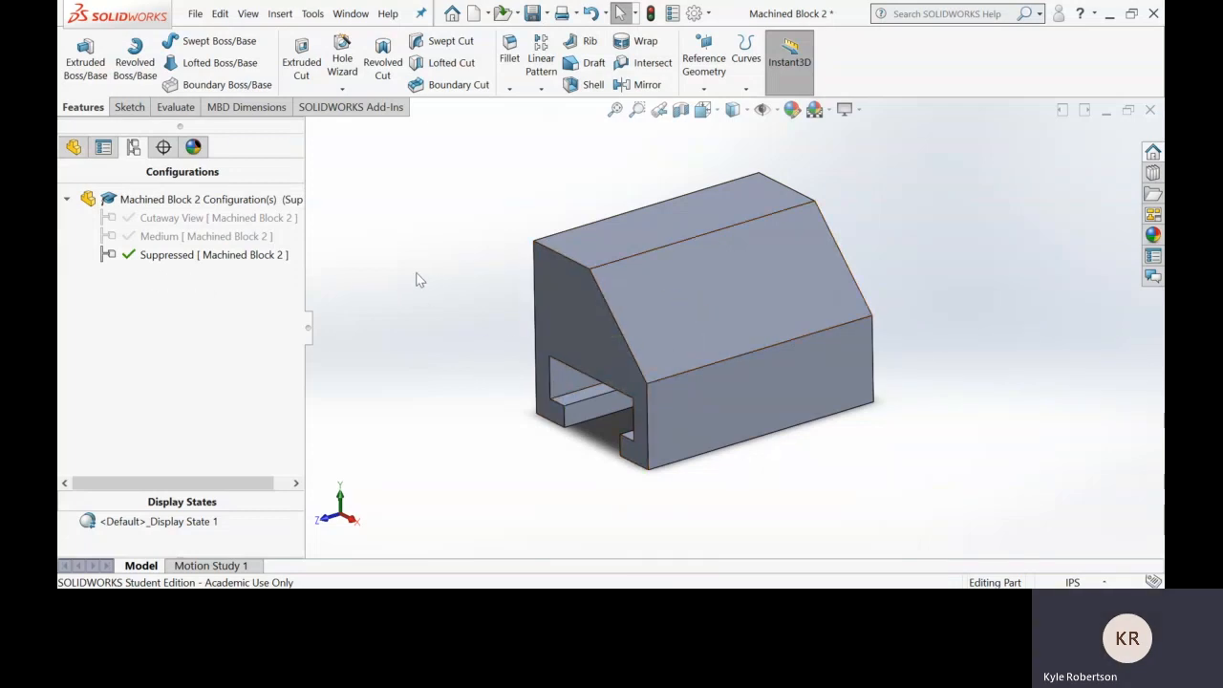
mouse_move(391, 264)
middle_mouse_down()
mouse_move(433, 248)
mouse_move(427, 267)
mouse_move(427, 240)
mouse_move(398, 255)
mouse_move(401, 272)
middle_mouse_up()
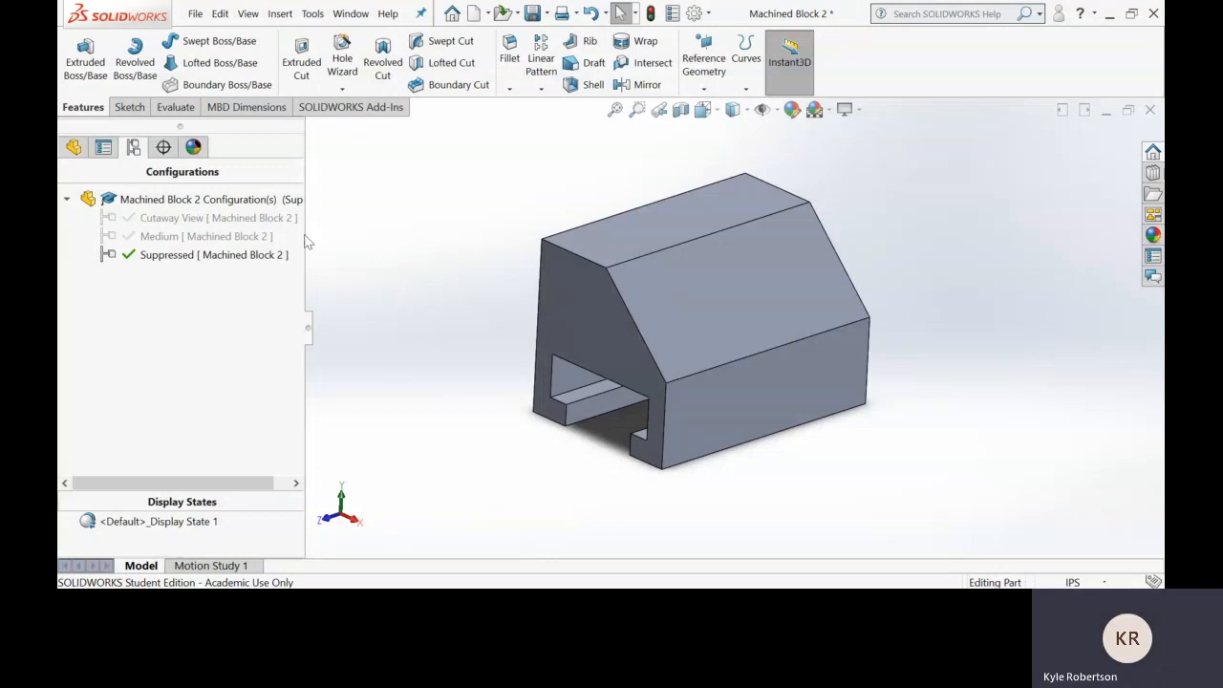
Step: Activate the Medium configuration and add a new configuration named Short
double_click(179, 236)
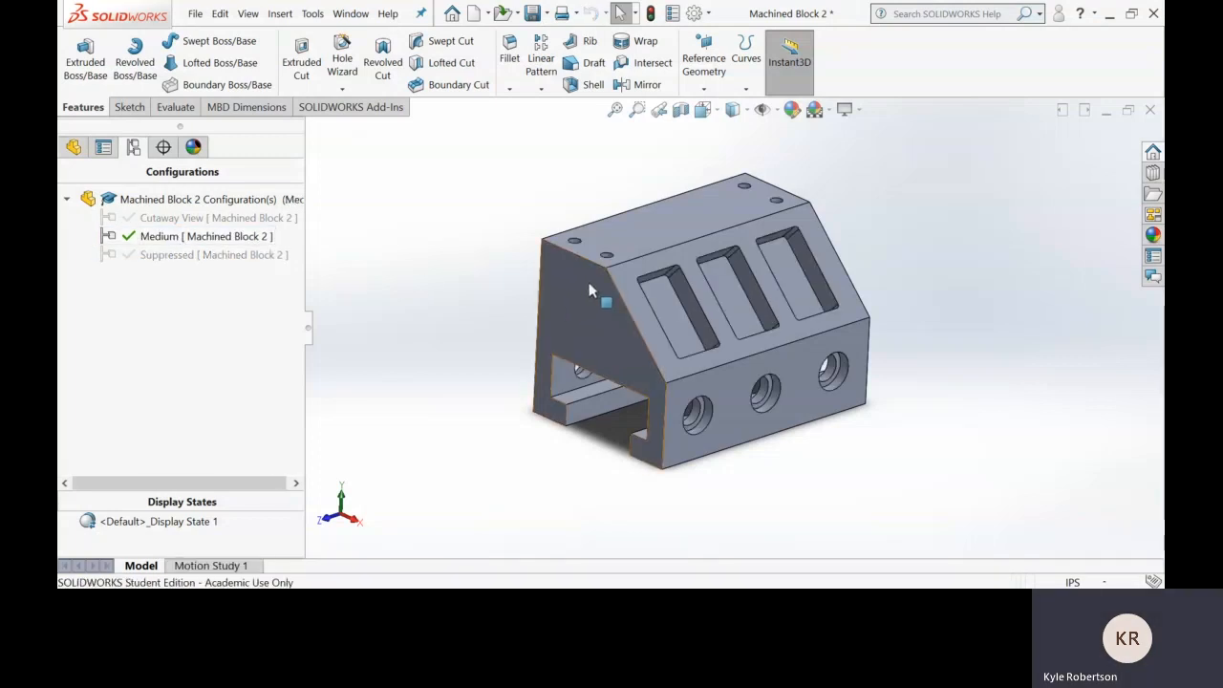
mouse_move(777, 285)
middle_mouse_down()
mouse_move(760, 305)
mouse_move(775, 293)
middle_mouse_up()
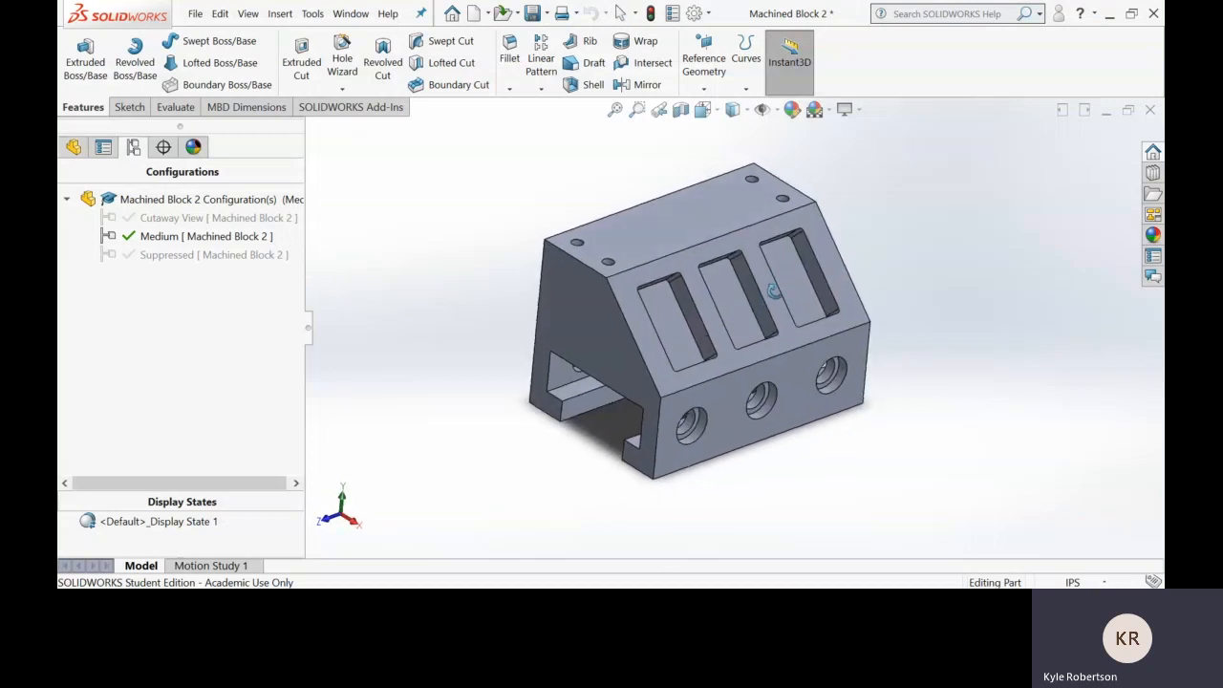
right_click(178, 301)
left_click(188, 307)
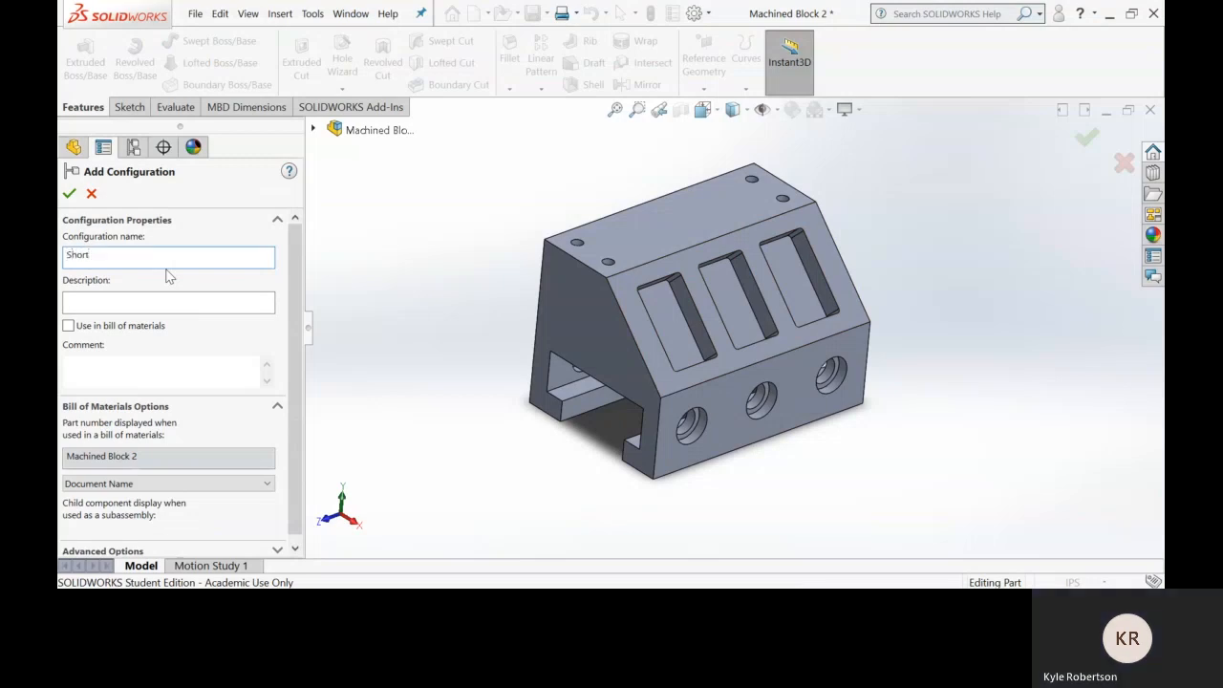
left_click(69, 194)
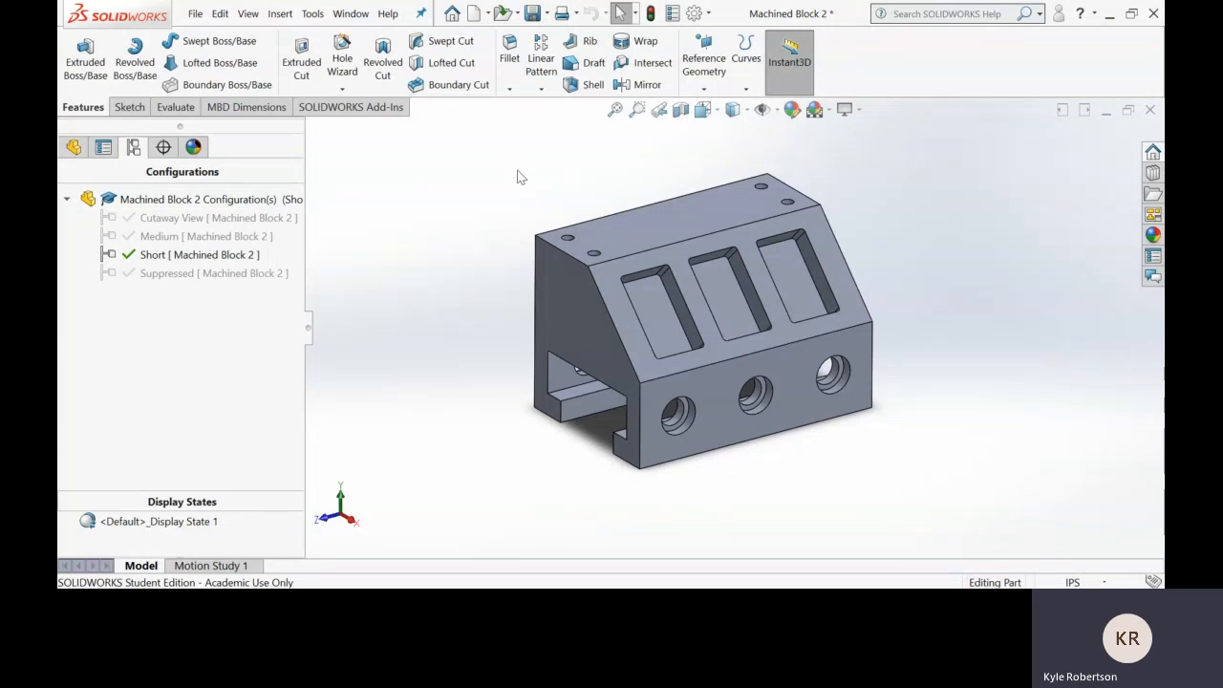
Step: Set the Boss-Extrude1 depth to 4 in for this configuration only
mouse_move(450, 318)
middle_mouse_down()
mouse_move(415, 333)
mouse_move(434, 292)
mouse_move(439, 303)
middle_mouse_up()
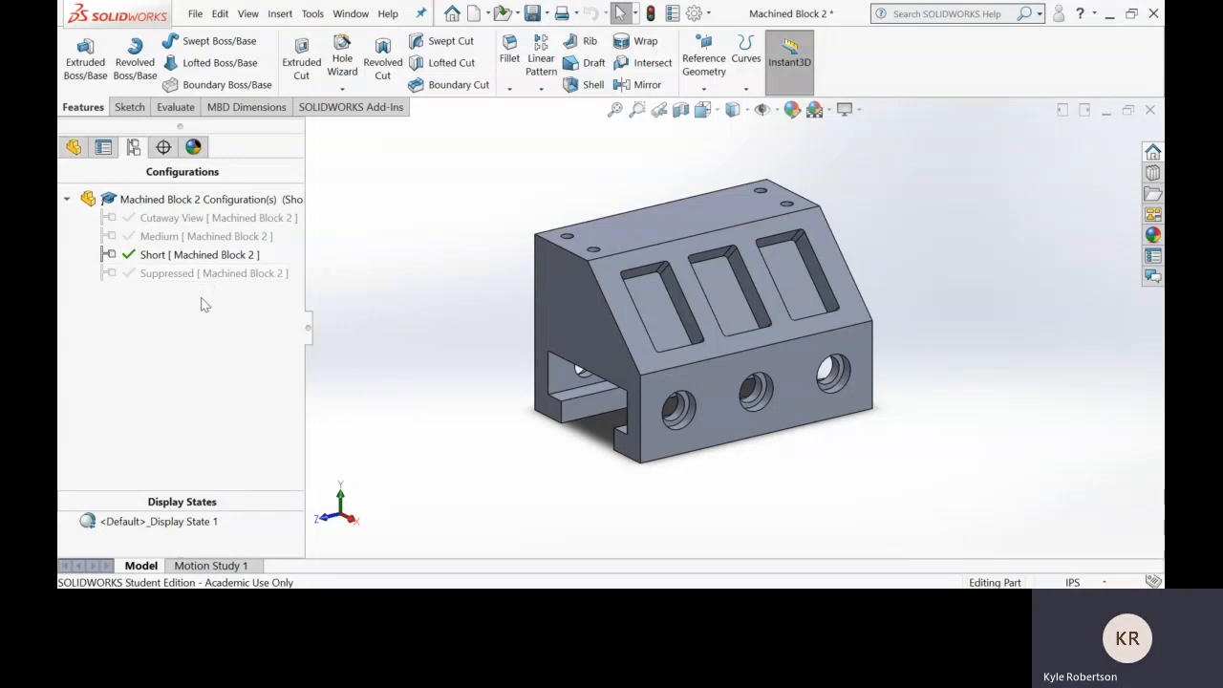
left_click(73, 147)
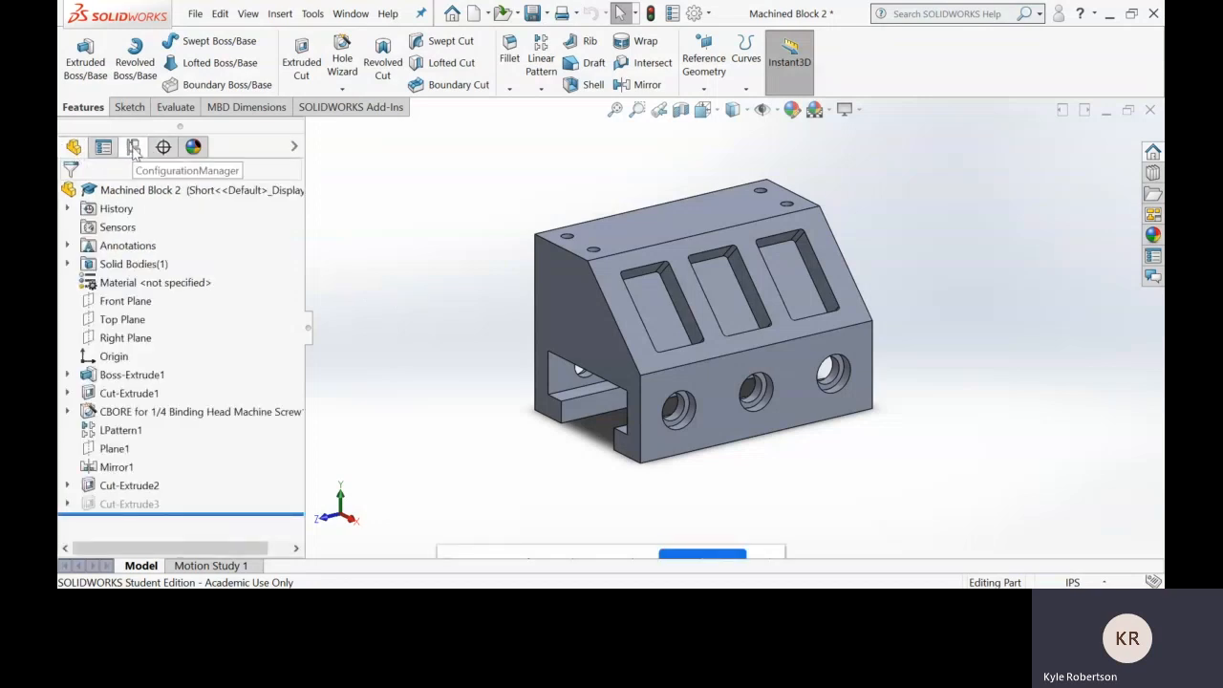
left_click(133, 146)
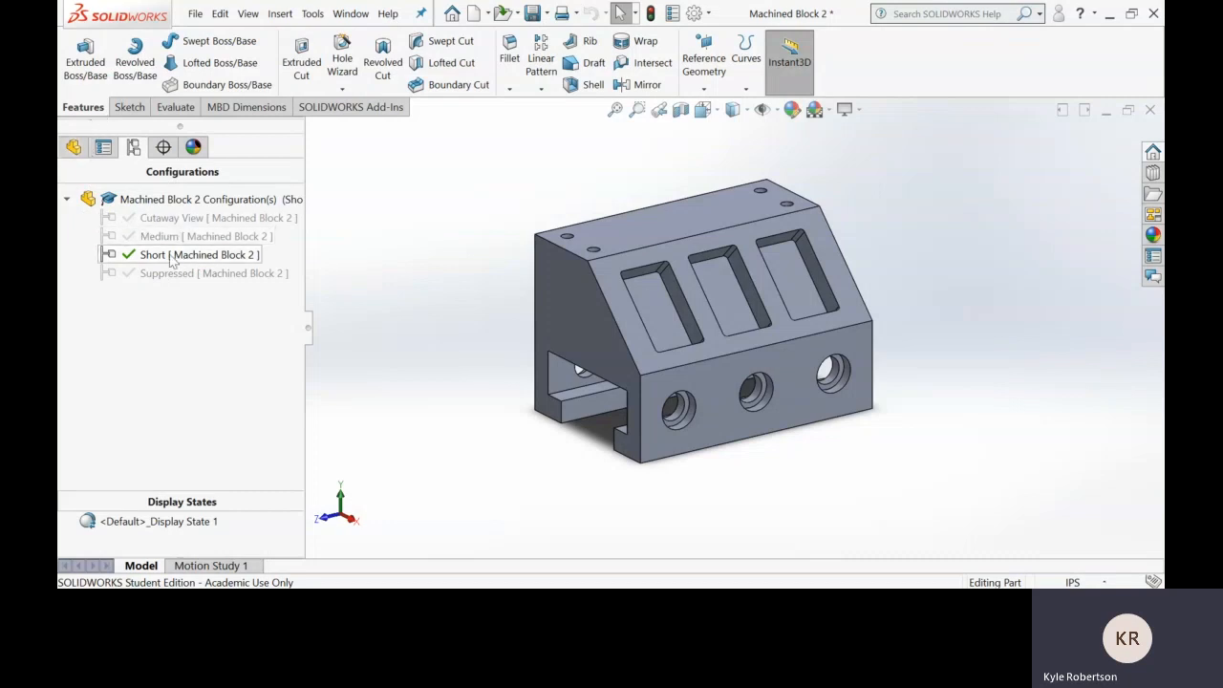
left_click(75, 149)
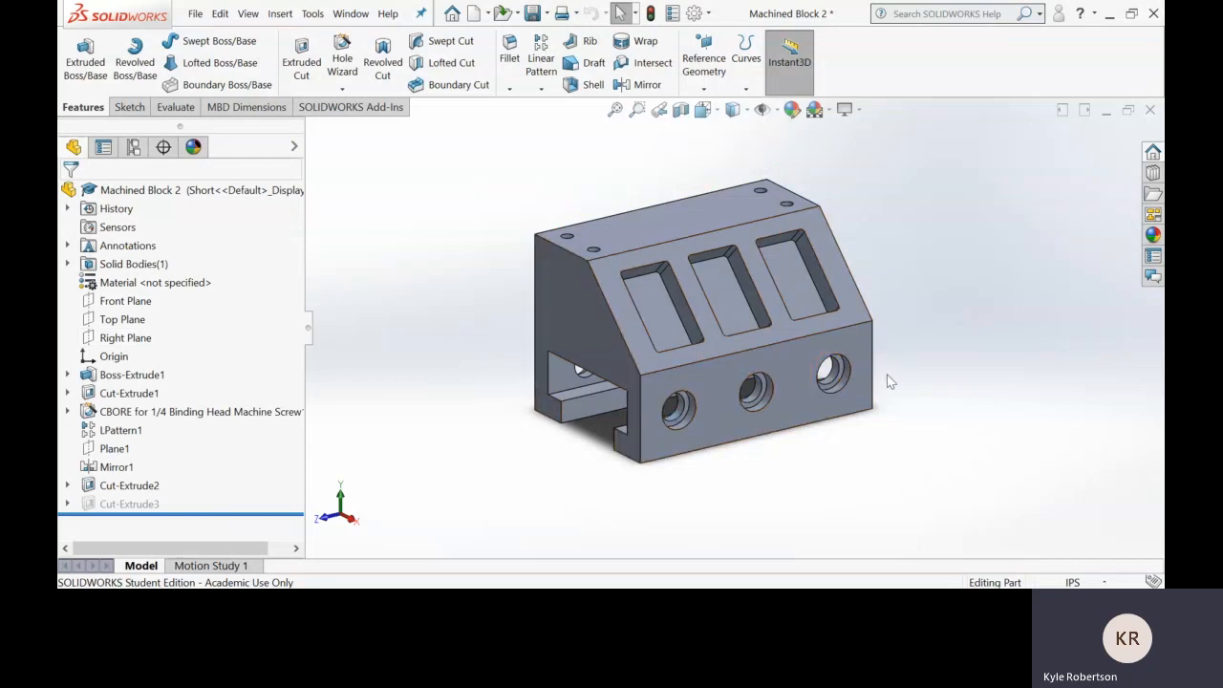
right_click(116, 379)
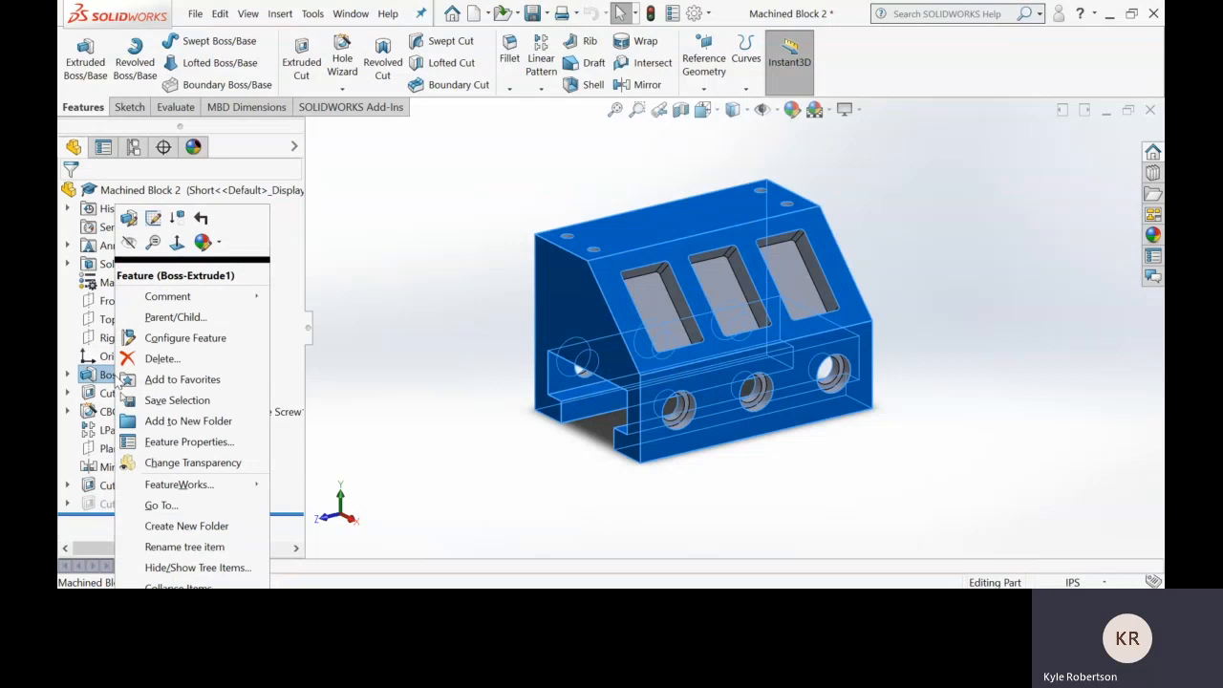
left_click(129, 220)
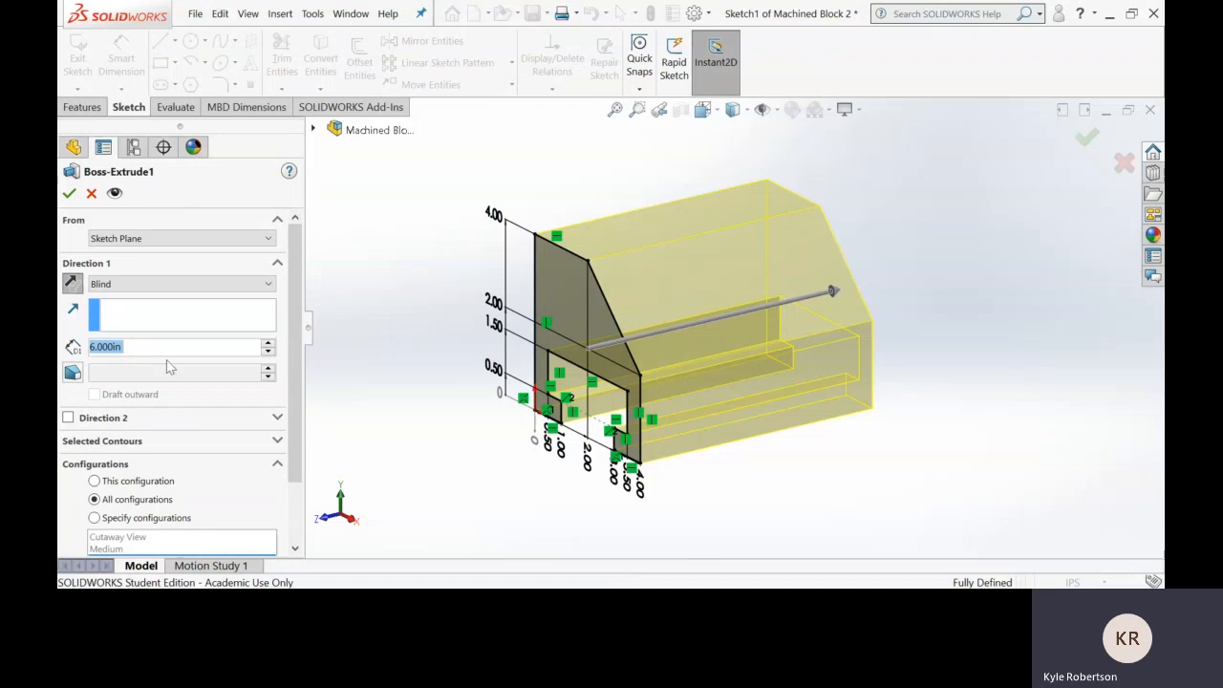
left_click_drag(297, 446, 299, 483)
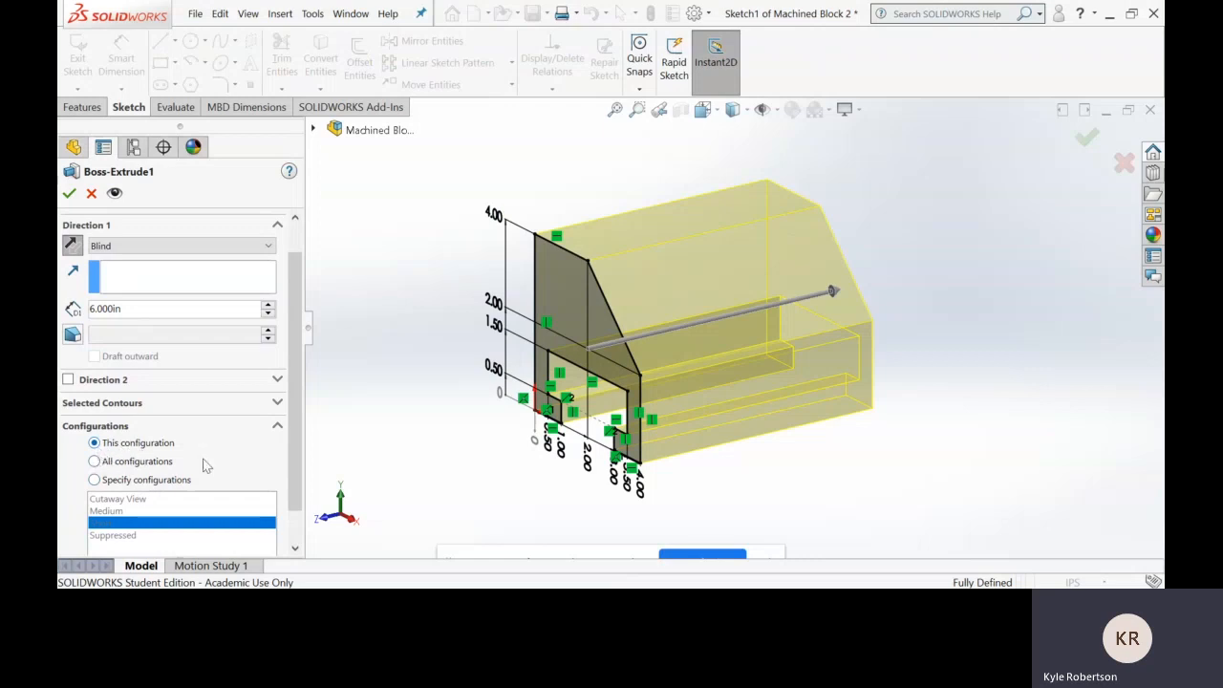
scroll(178, 453, "up", 2)
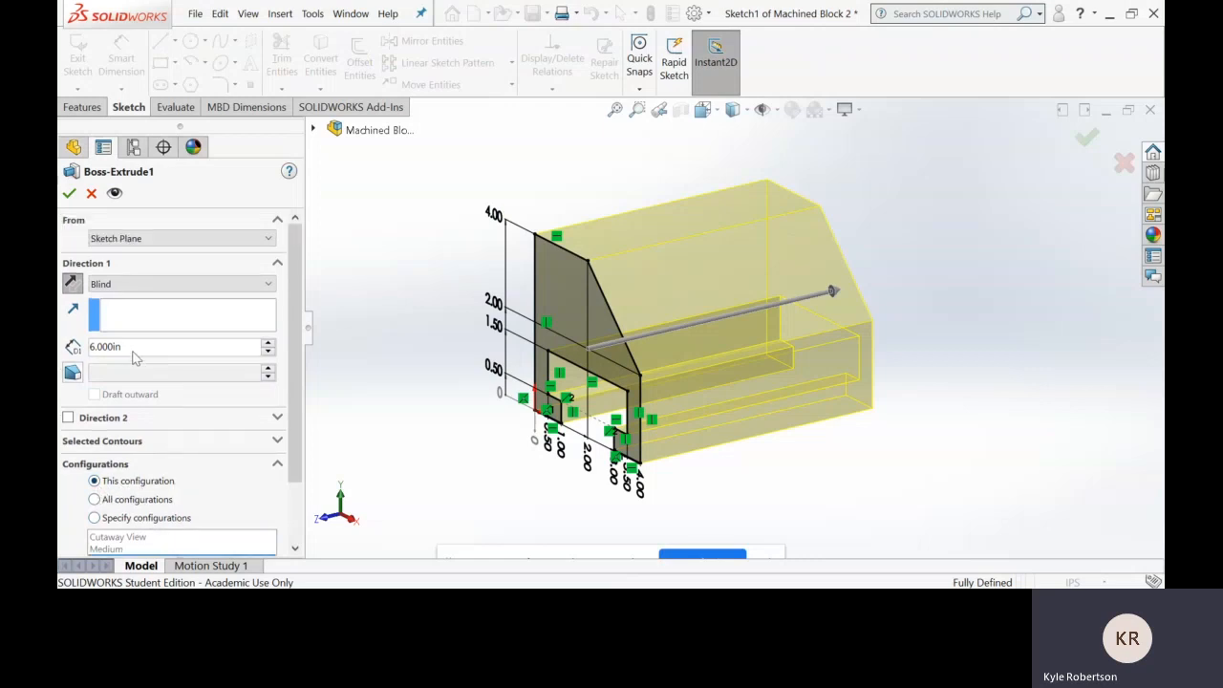
left_click_drag(131, 347, 86, 349)
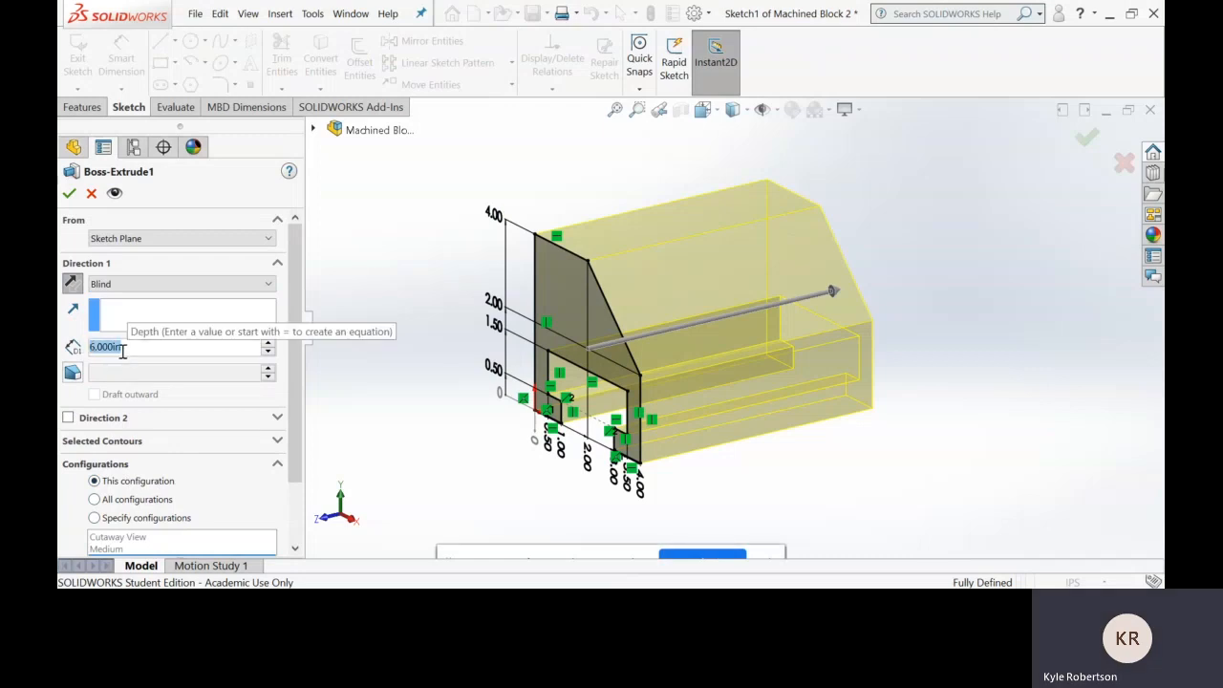
type("4")
key("Return")
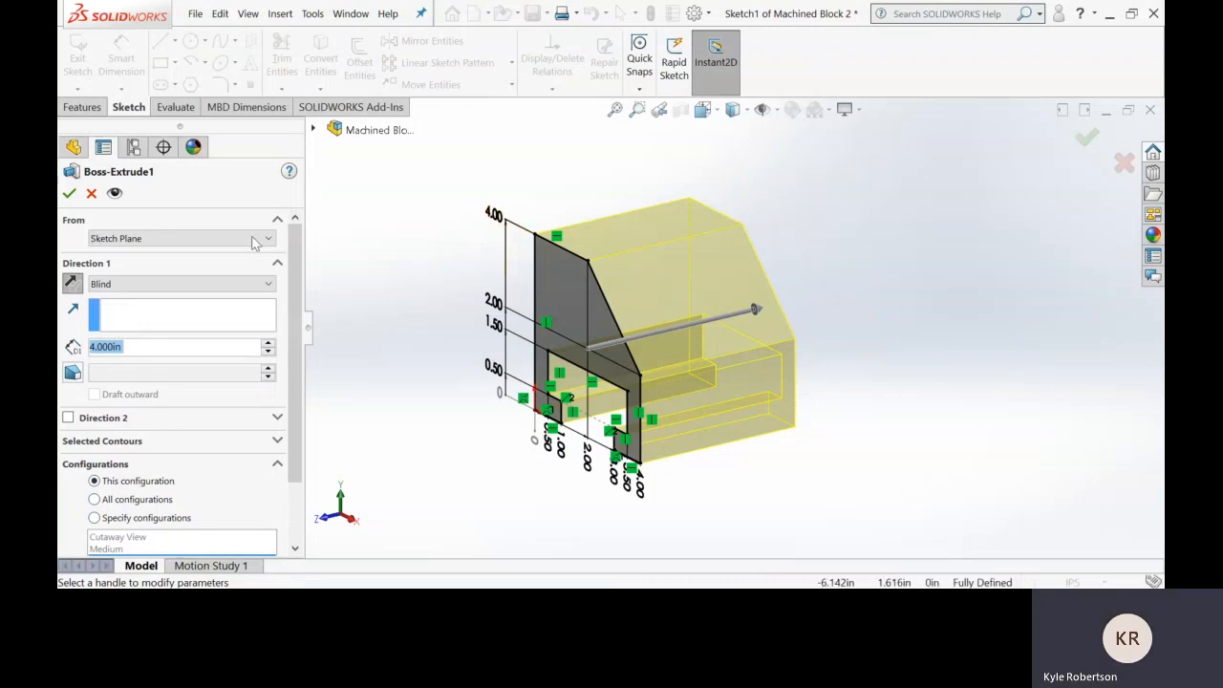
left_click(69, 193)
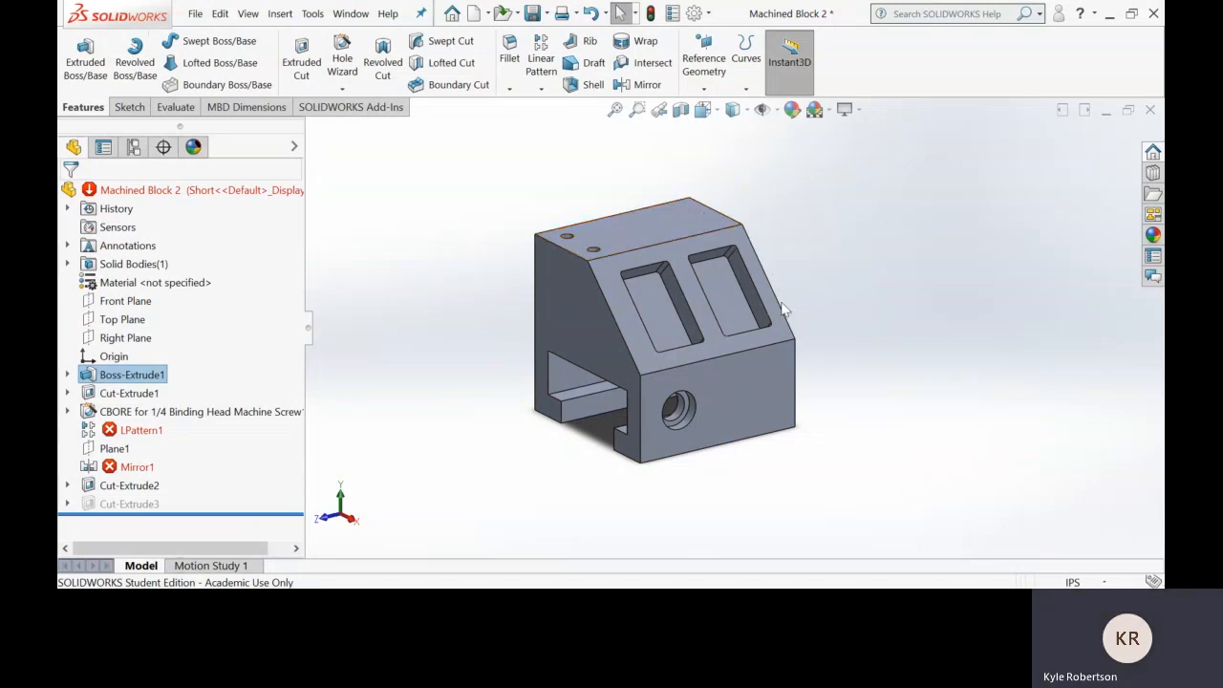
Step: Open the sketch of Cut-Extrude1, examine how its pocket profiles fit the shortened block, and exit the sketch
left_click(155, 397)
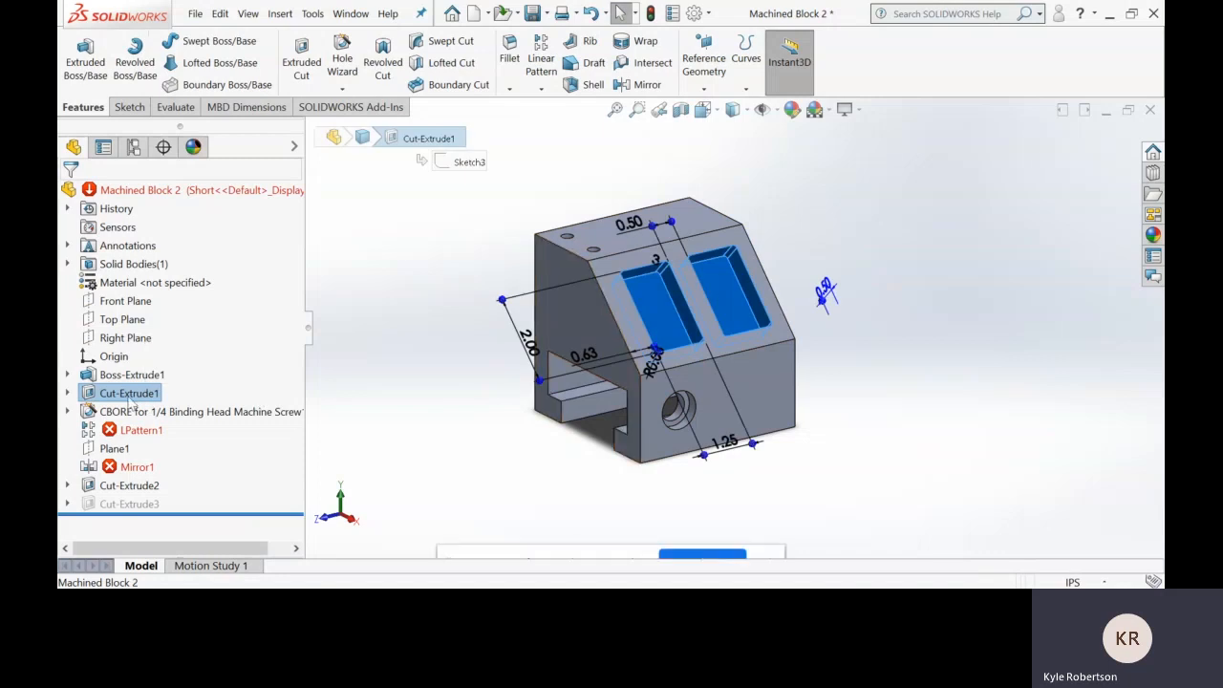
right_click(161, 396)
left_click(174, 222)
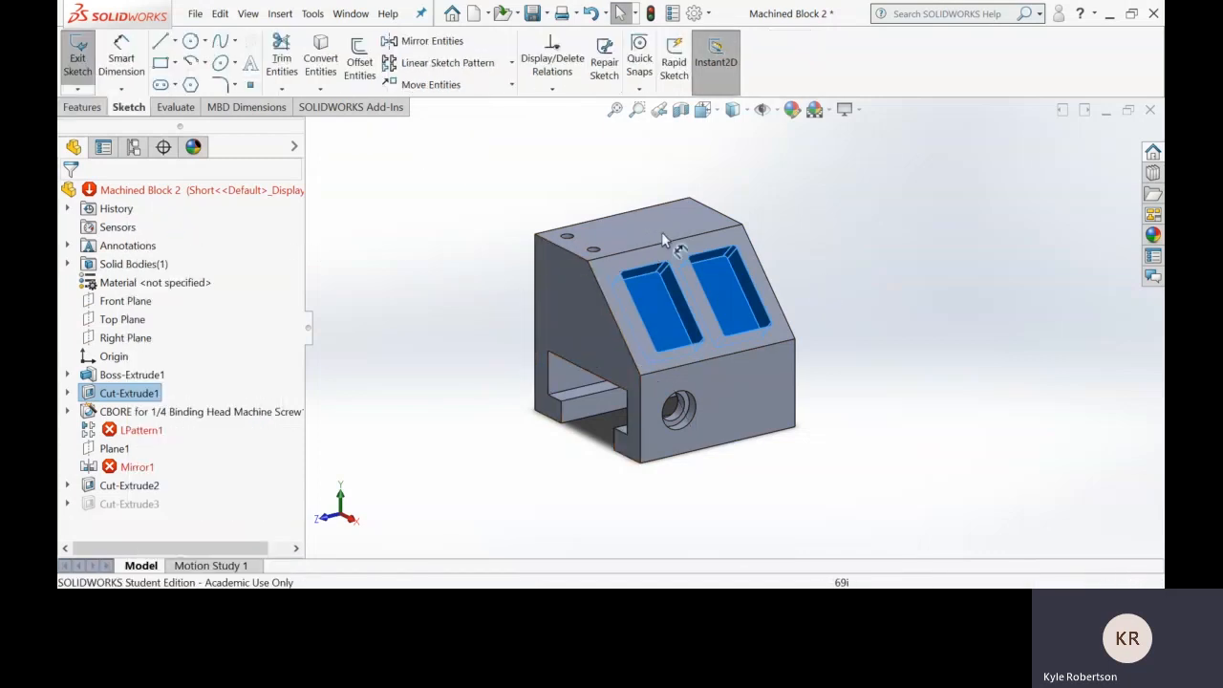
middle_click_drag(876, 277, 848, 347)
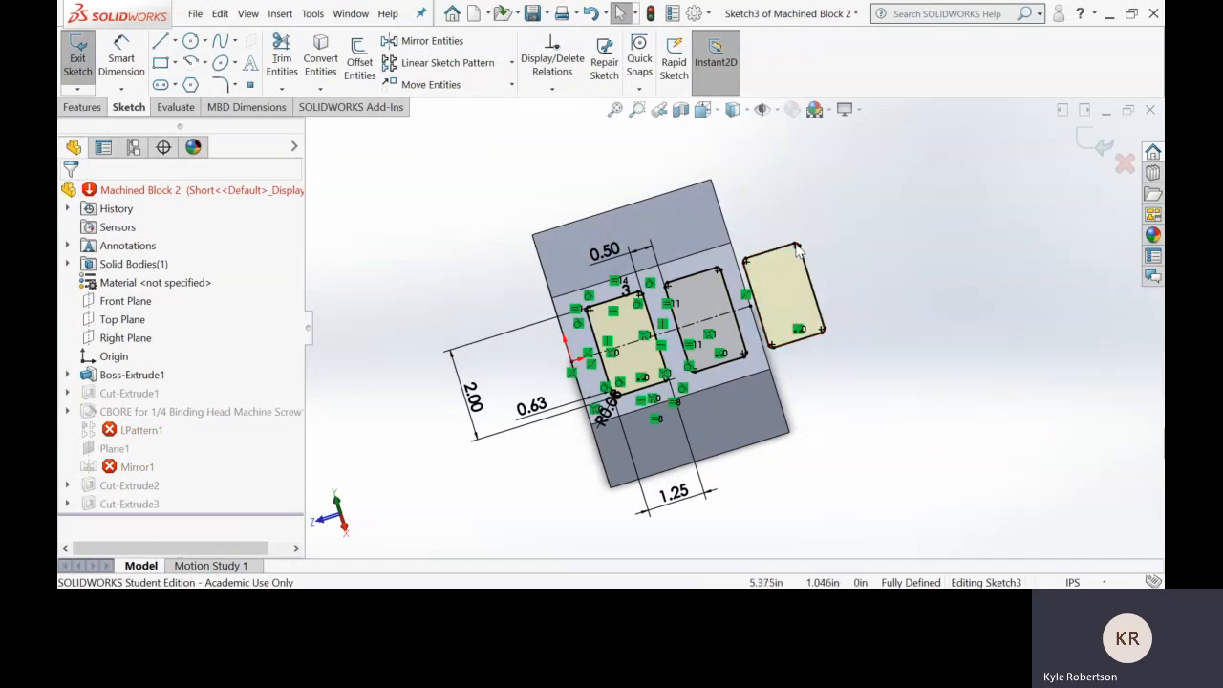
mouse_move(813, 259)
middle_mouse_down()
mouse_move(800, 348)
mouse_move(808, 332)
mouse_move(813, 341)
mouse_move(808, 321)
middle_mouse_up()
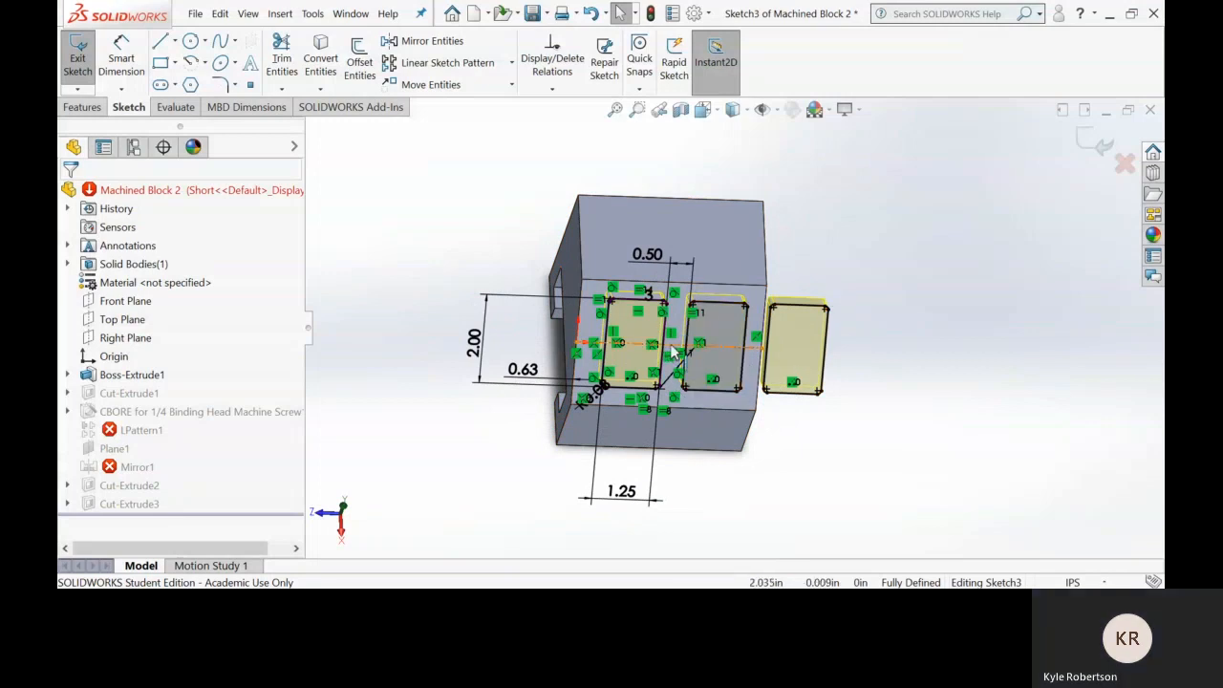
middle_click_drag(666, 346, 597, 346)
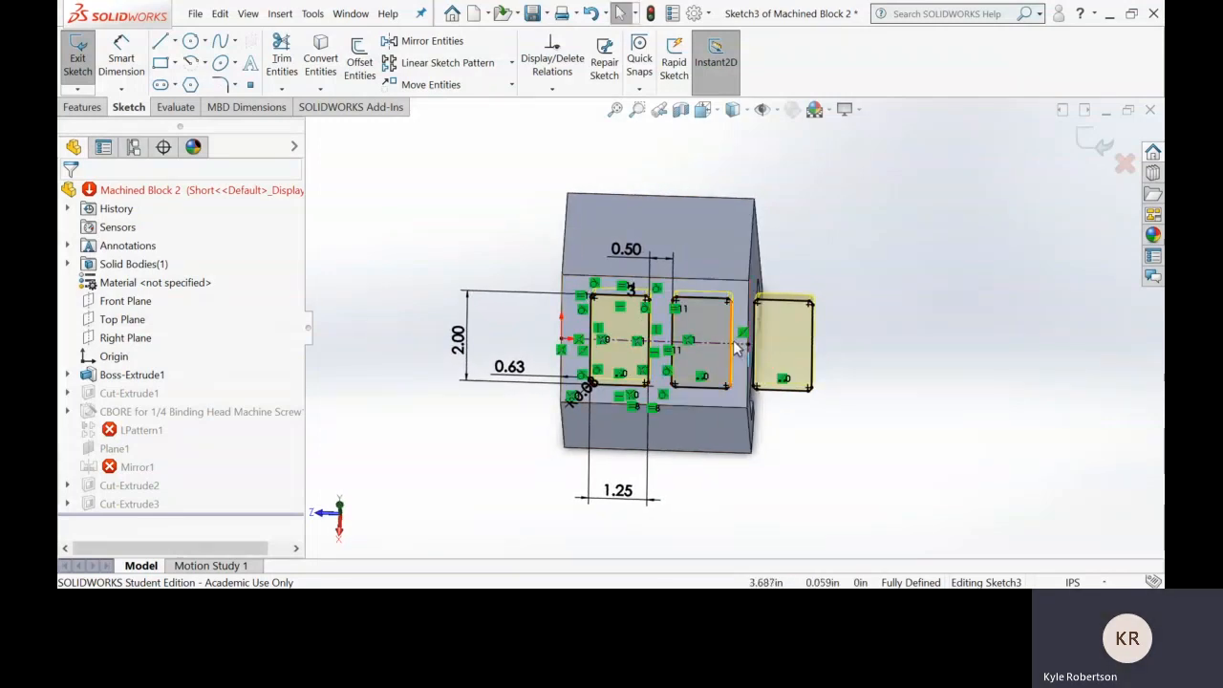
middle_click_drag(758, 334, 746, 351)
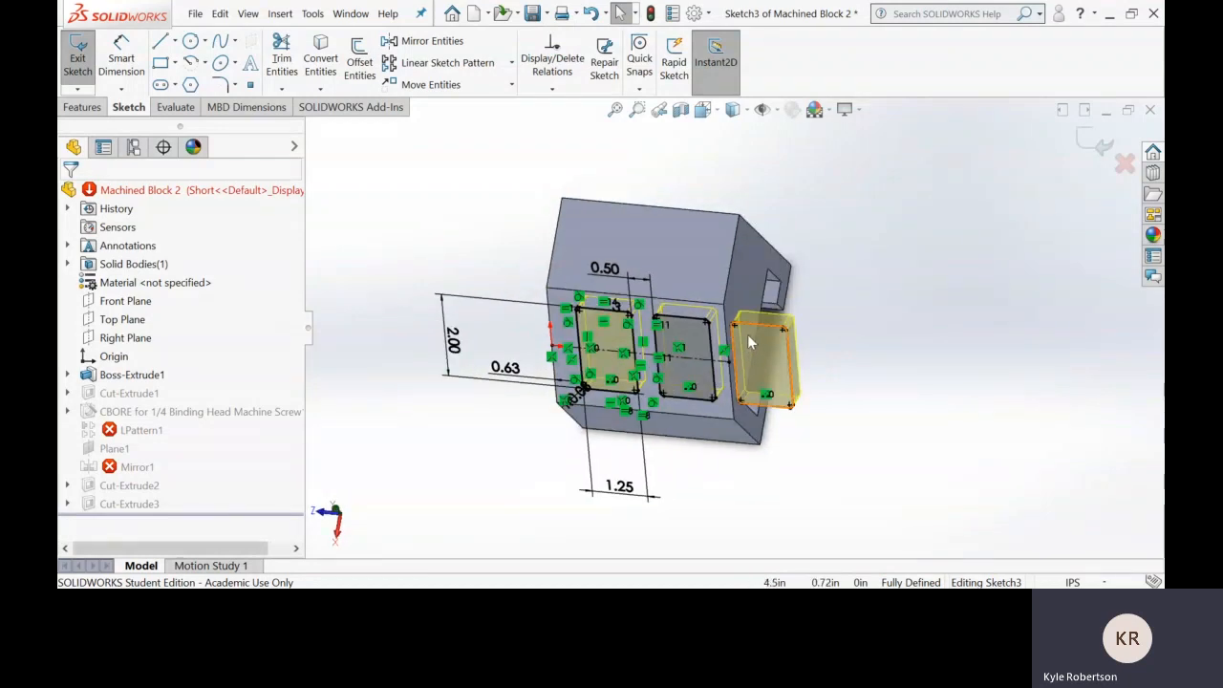
middle_click_drag(838, 375, 832, 317)
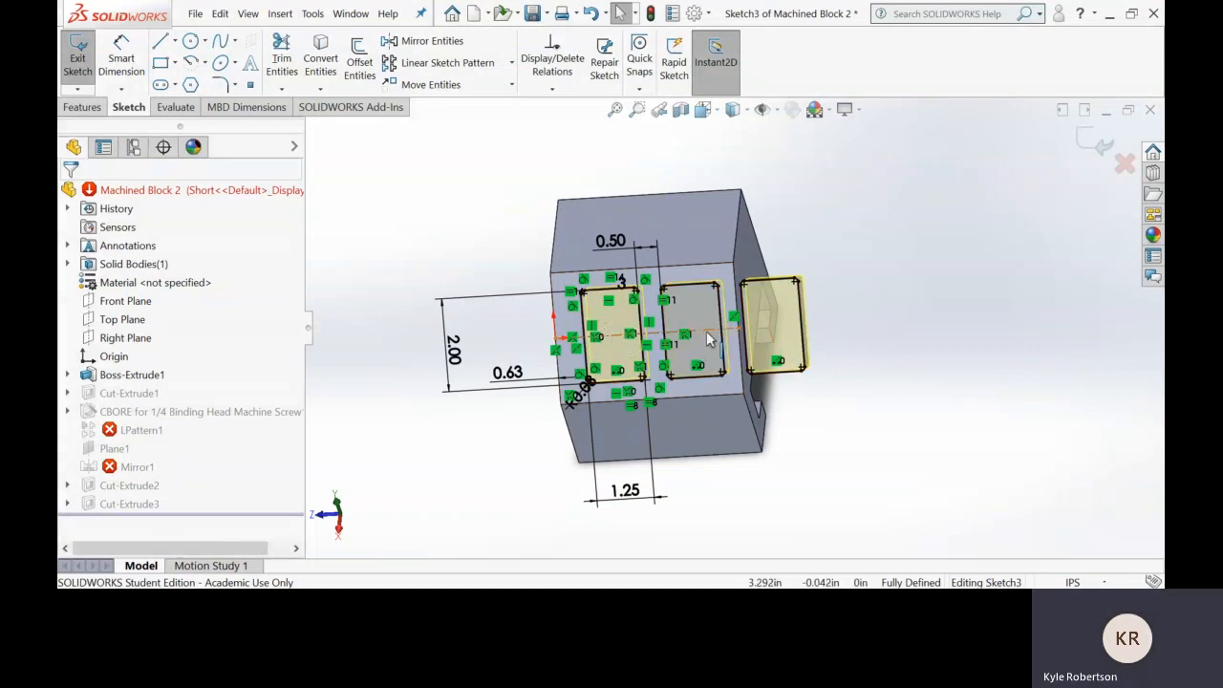
mouse_move(715, 341)
middle_mouse_down()
mouse_move(717, 300)
mouse_move(650, 327)
middle_mouse_up()
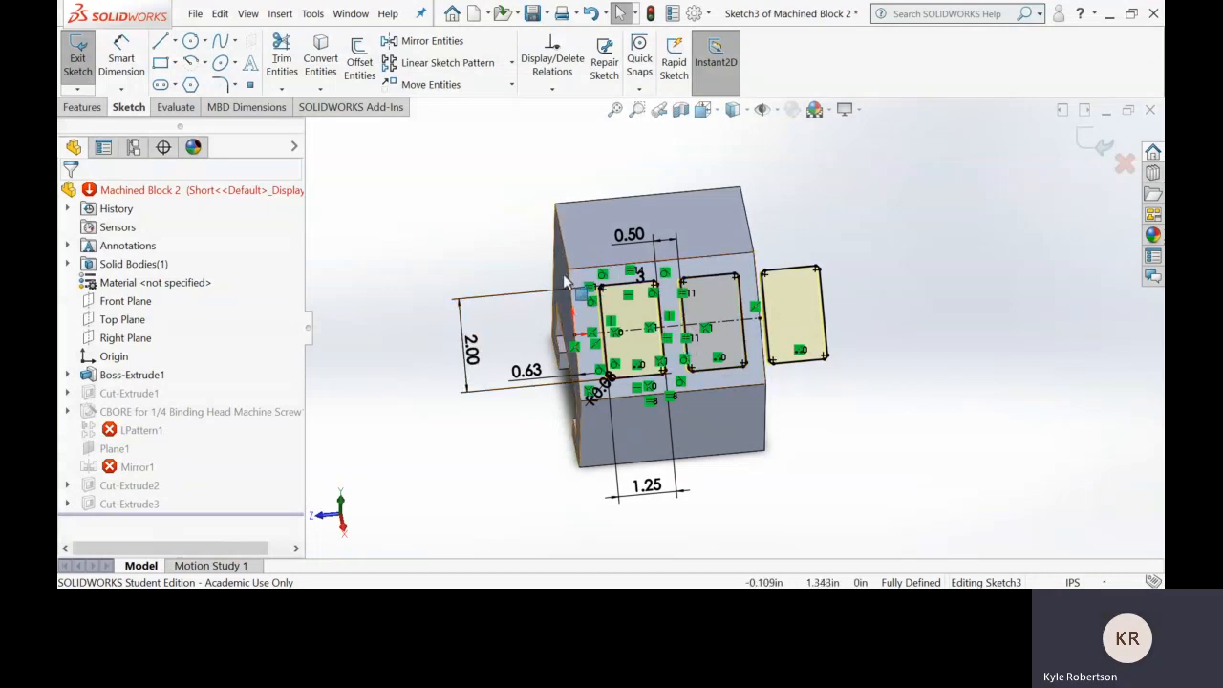
left_click(1098, 144)
left_click(587, 157)
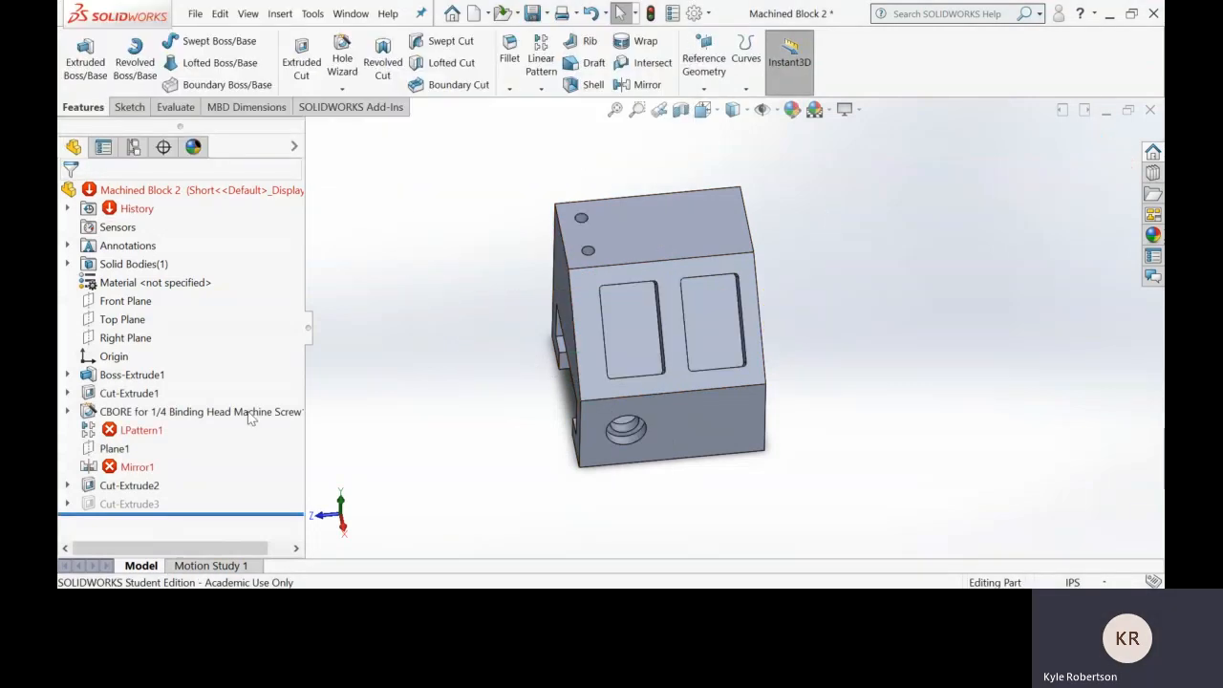
Step: Edit LPattern1 to use 2 instances in Direction 1 for this configuration only
middle_click_drag(439, 452, 458, 392)
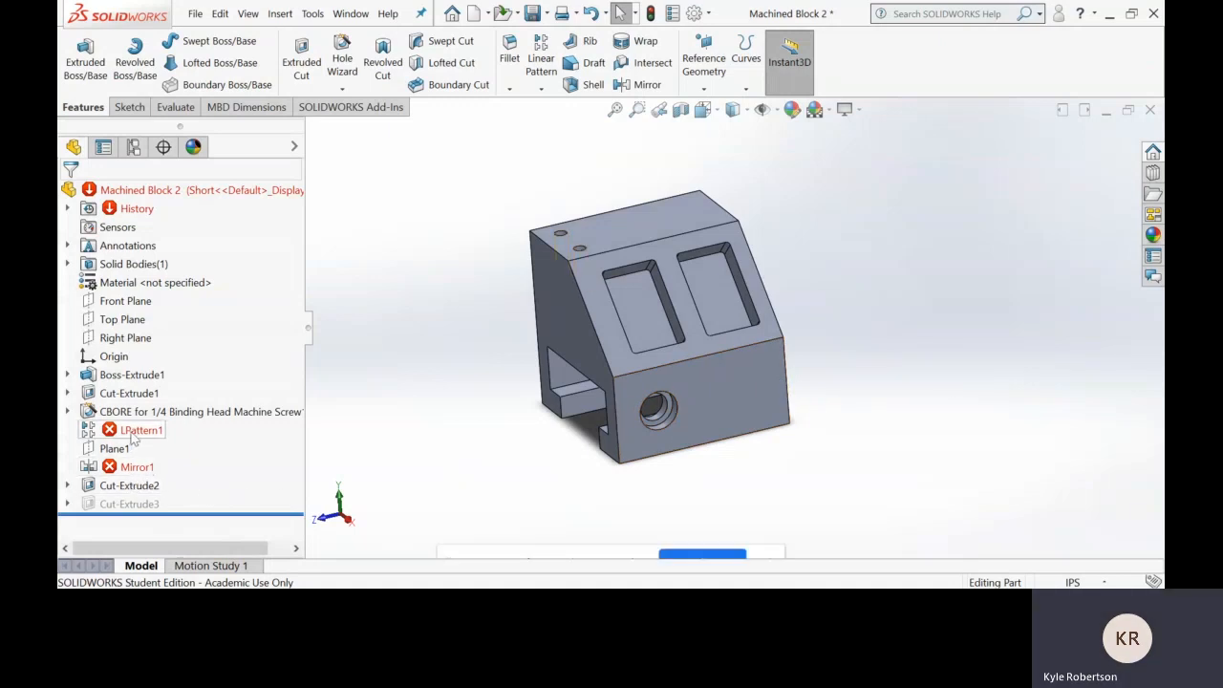
left_click(131, 436)
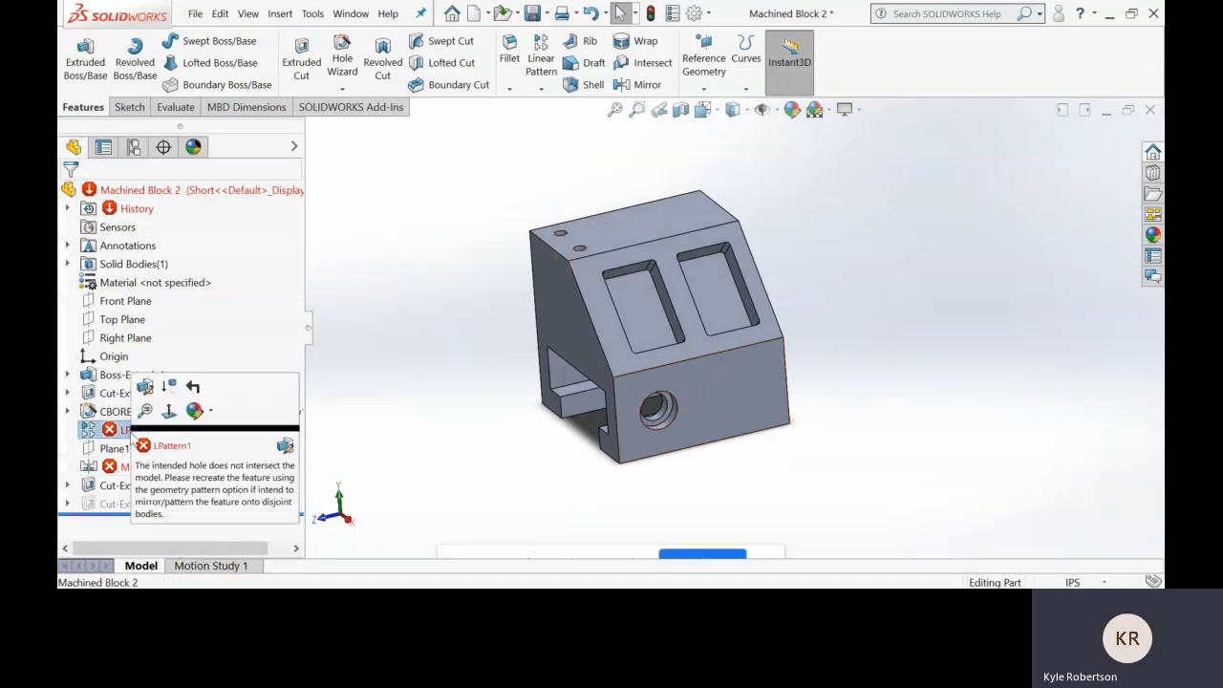
left_click(145, 387)
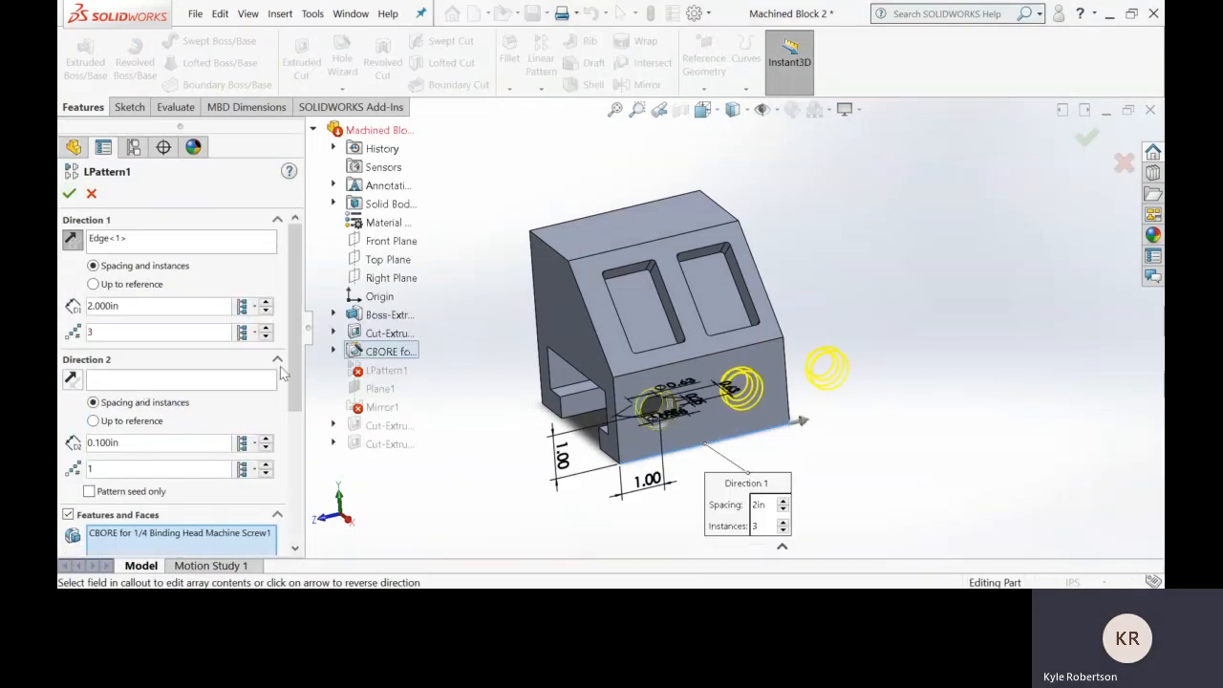
scroll(290, 361, "down", 5)
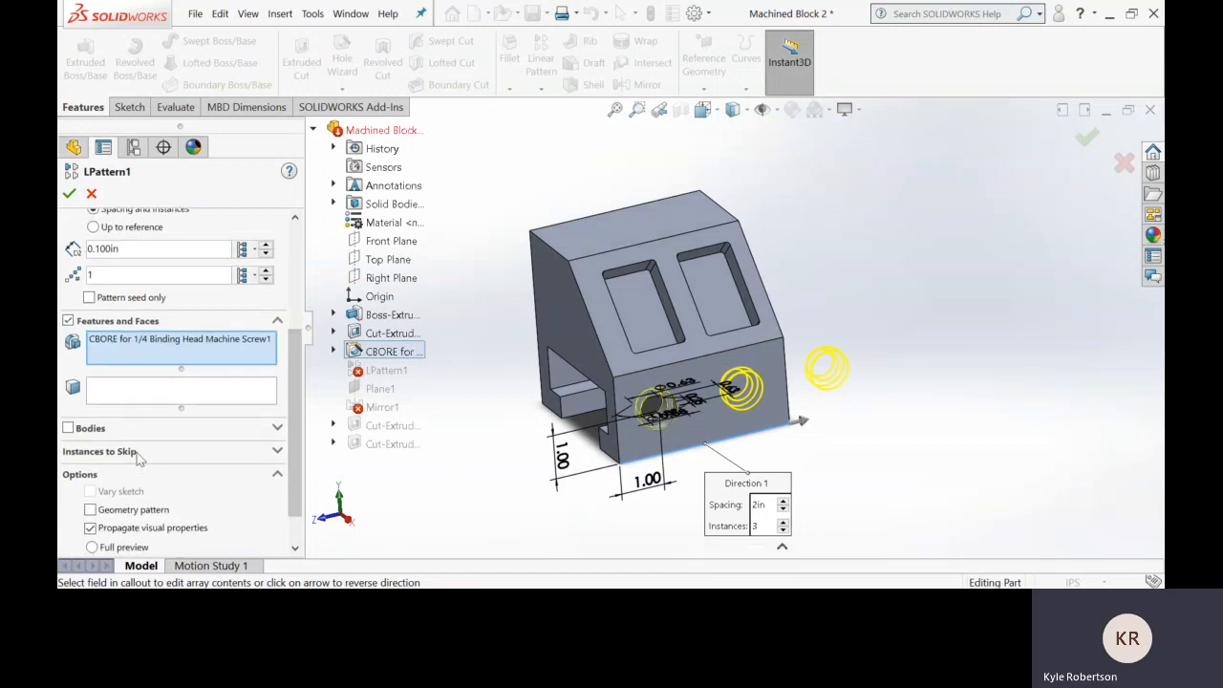
scroll(291, 410, "up", 2)
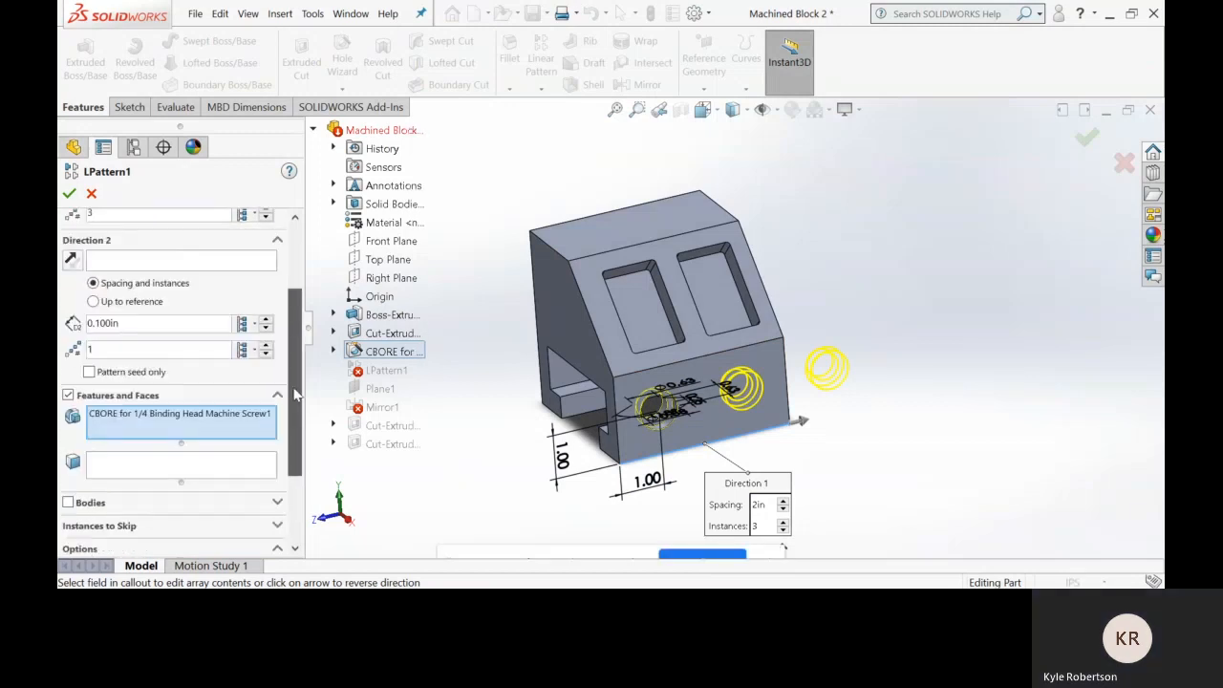
scroll(294, 395, "up", 2)
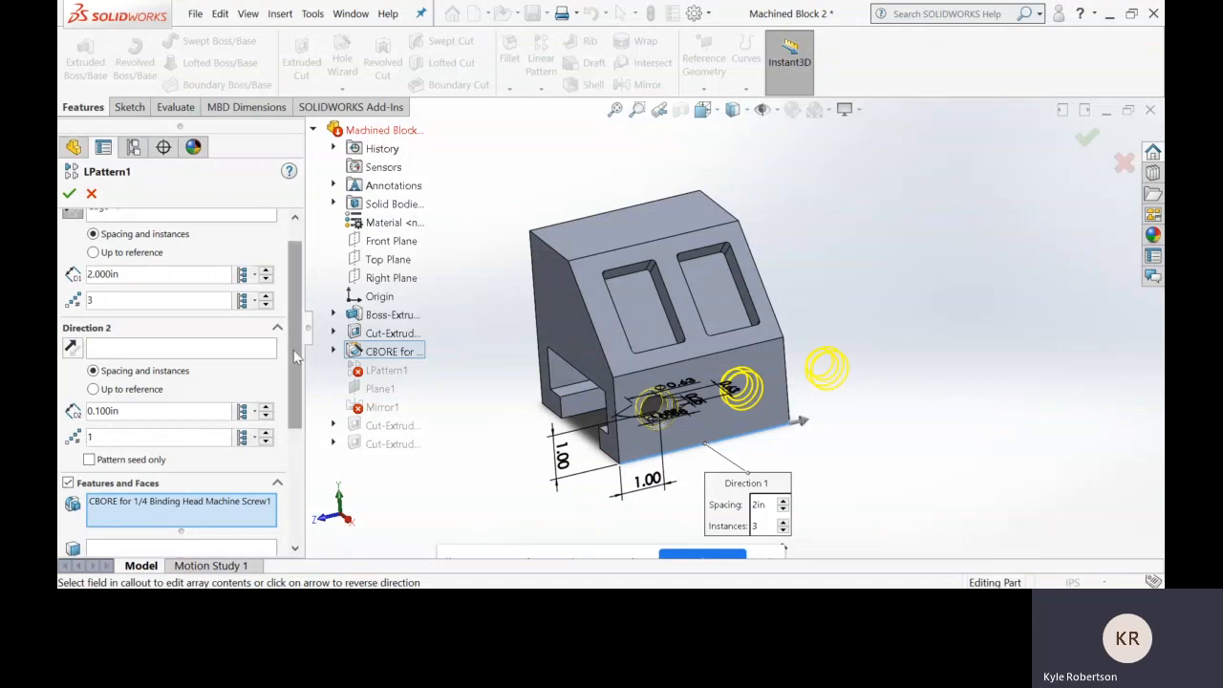
scroll(296, 355, "up", 1)
left_click(103, 332)
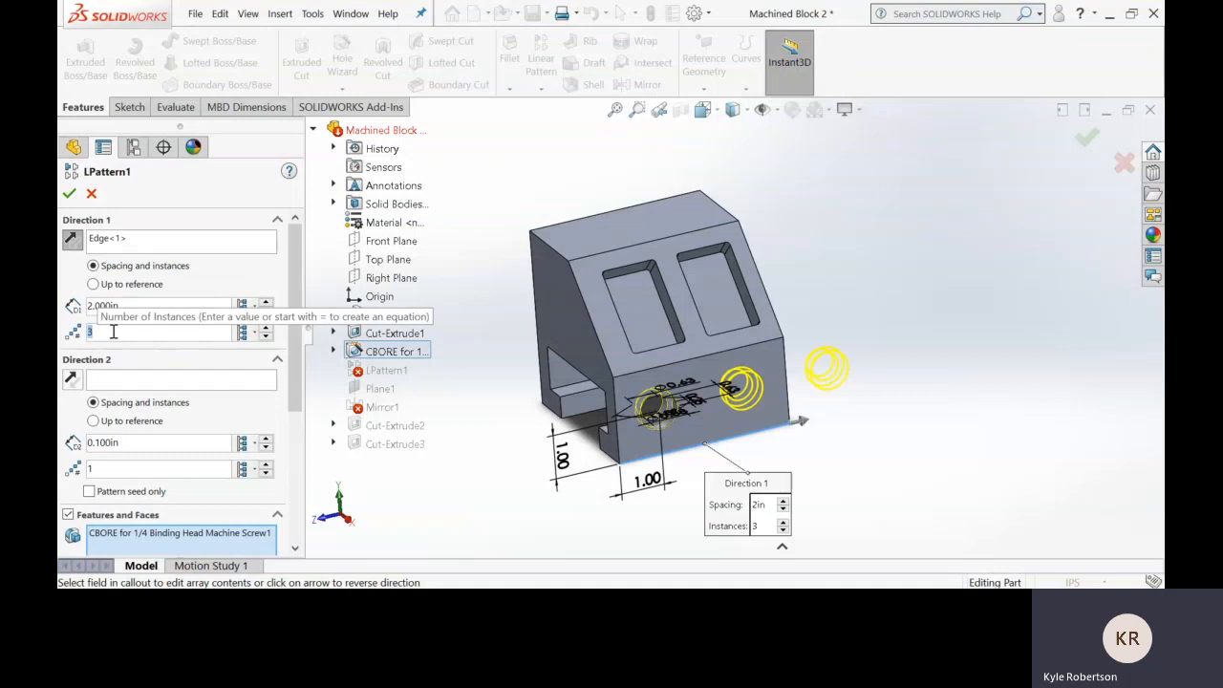
left_click(265, 337)
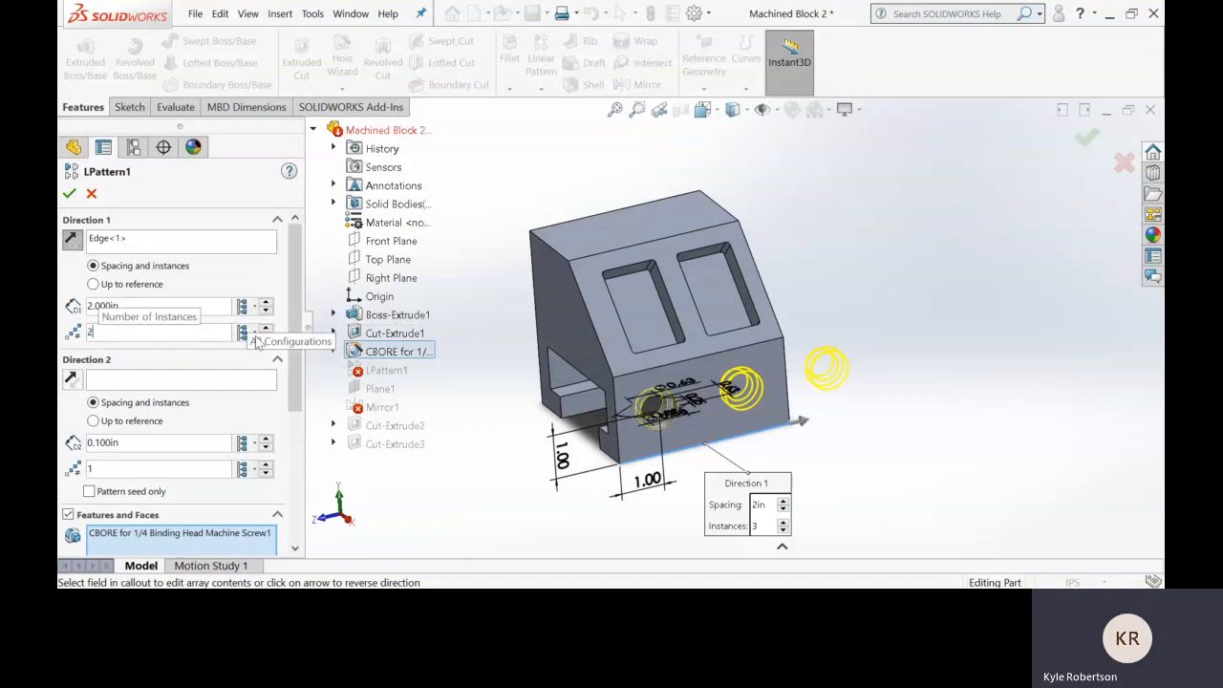
left_click(255, 339)
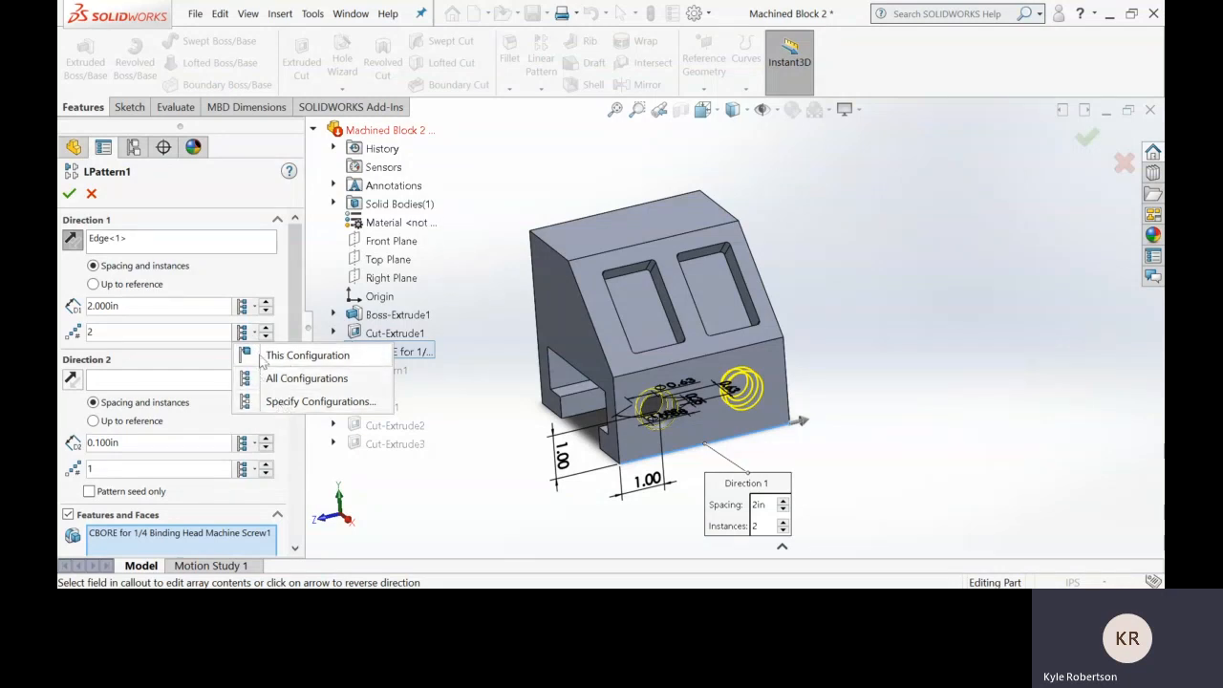
left_click(269, 355)
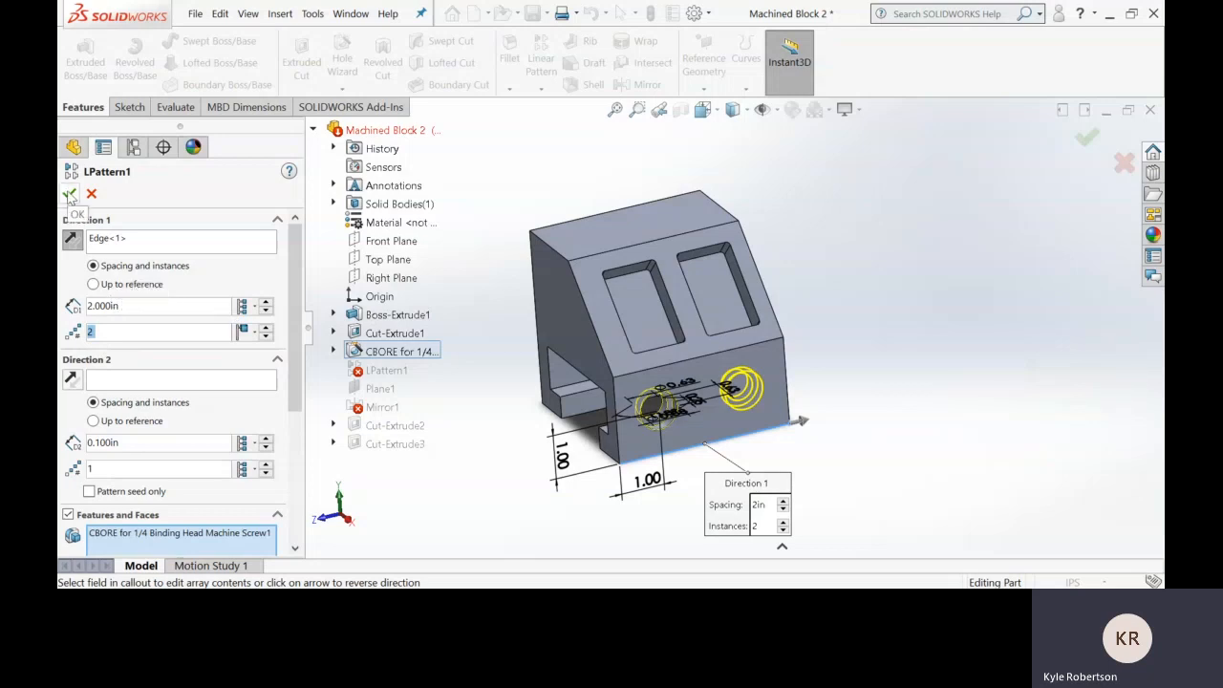
left_click(69, 194)
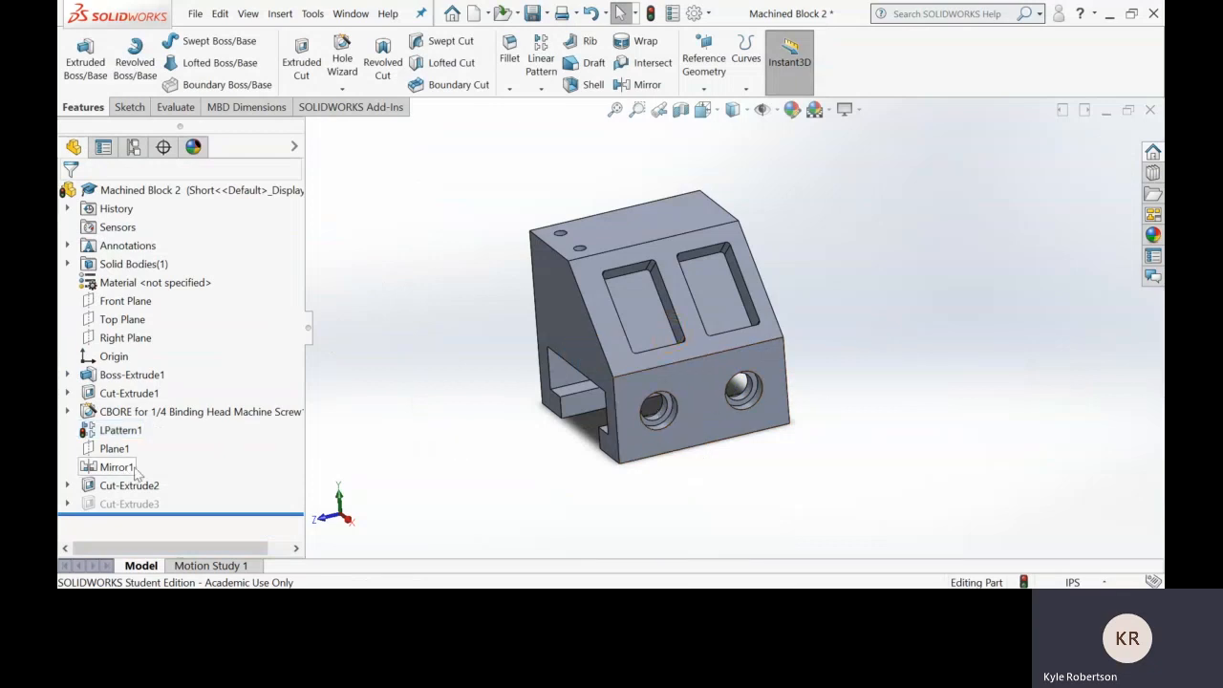
Step: In the sketch of Cut-Extrude2, set the lengthwise distance between the two pairs of holes to 3 in for this configuration only
middle_click_drag(446, 456, 584, 368)
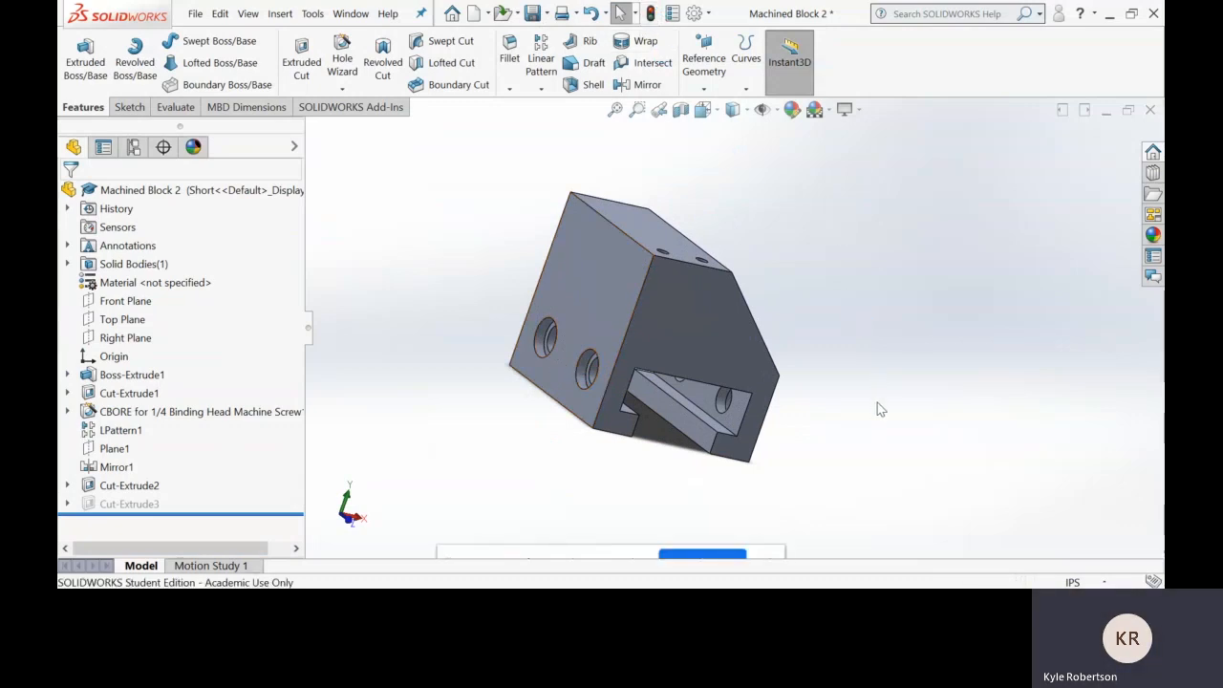
middle_click_drag(856, 358, 671, 401)
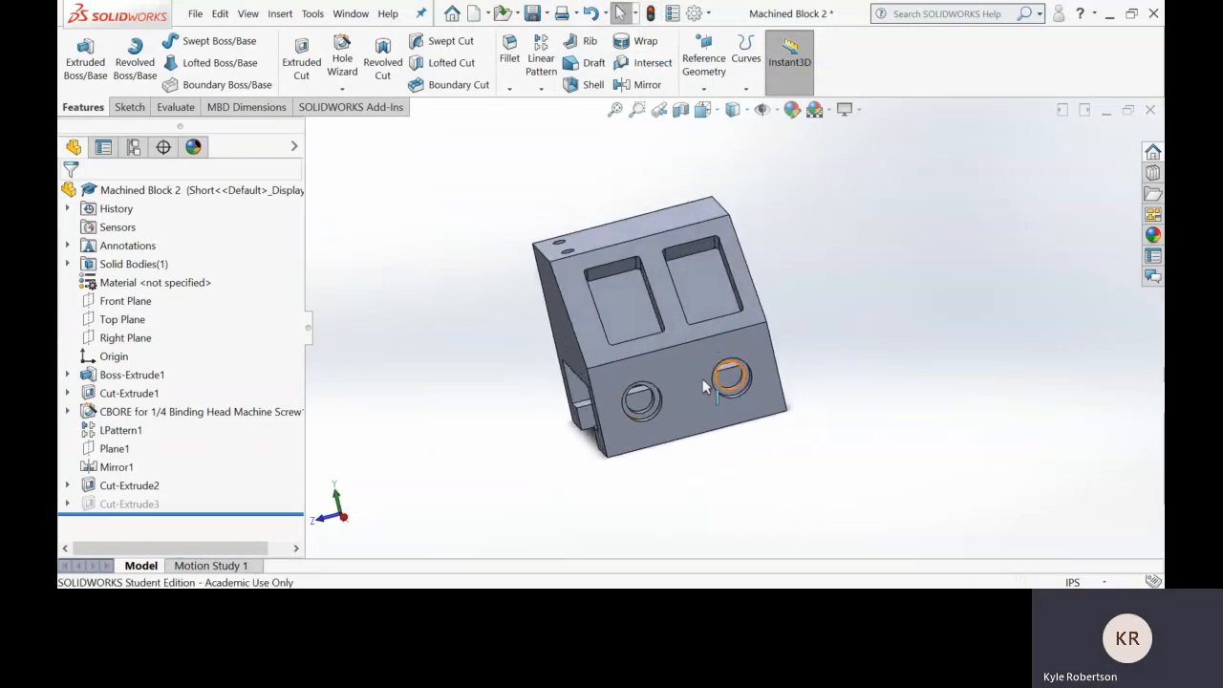
middle_click_drag(527, 417, 582, 430)
middle_click_drag(732, 394, 584, 282)
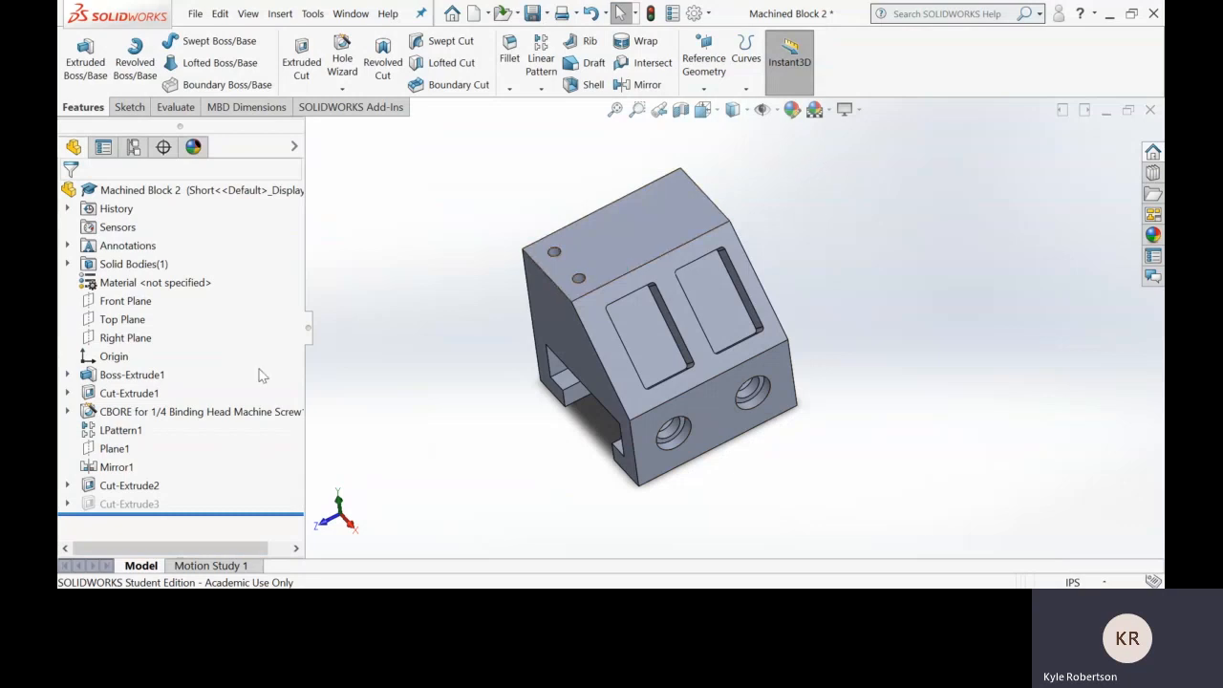
left_click(126, 487)
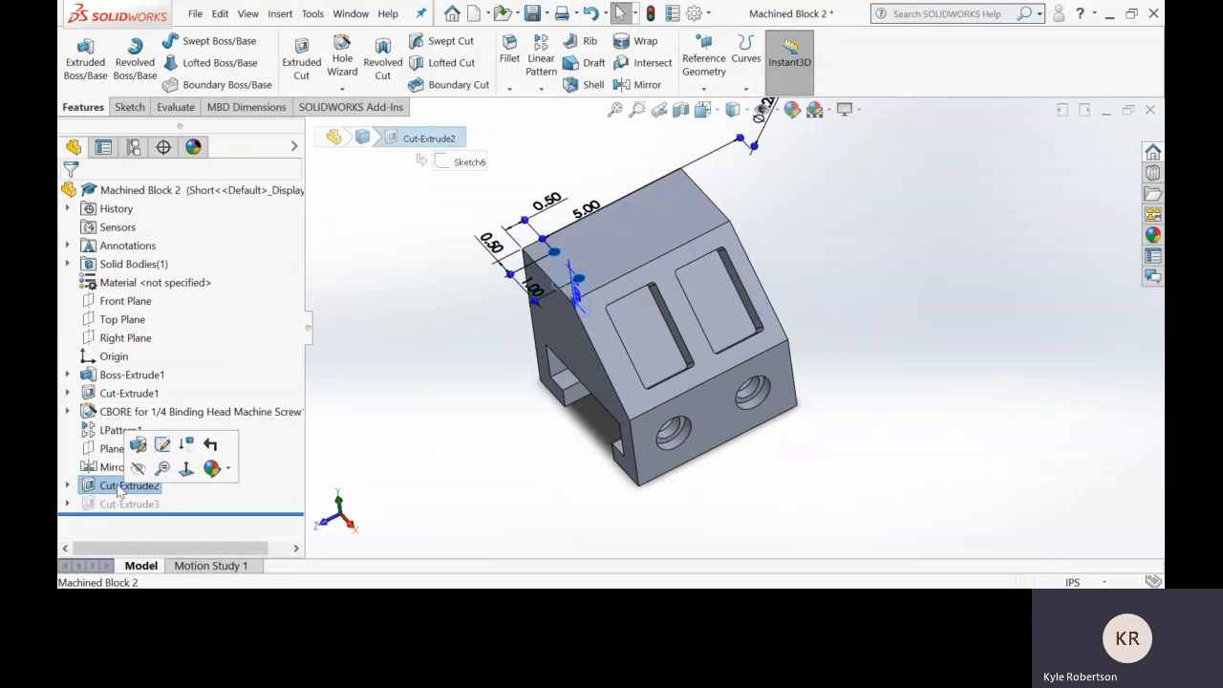
left_click(161, 445)
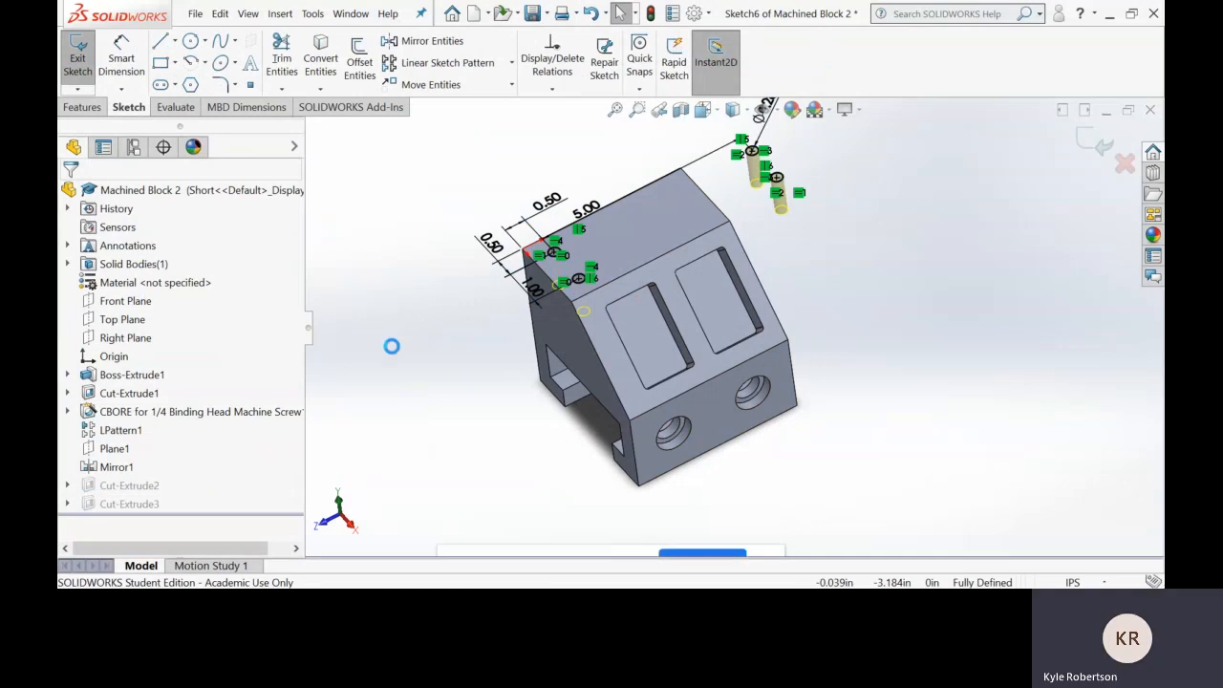
middle_click_drag(390, 347, 409, 415)
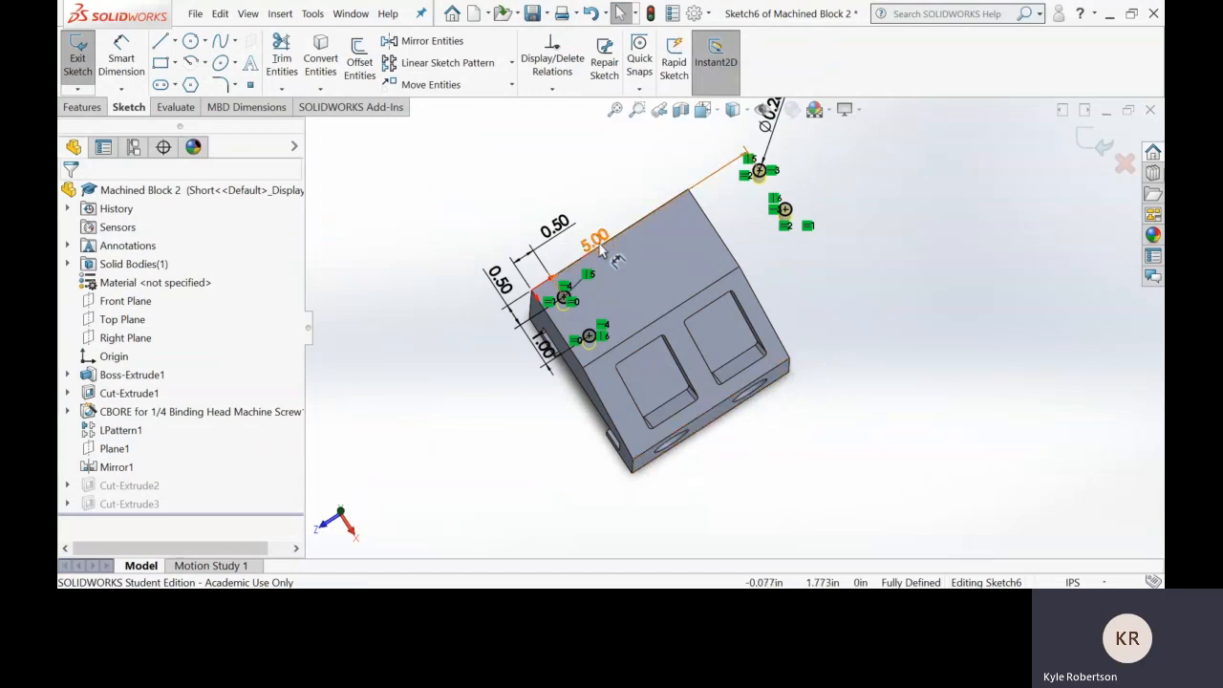
left_click_drag(616, 250, 644, 213)
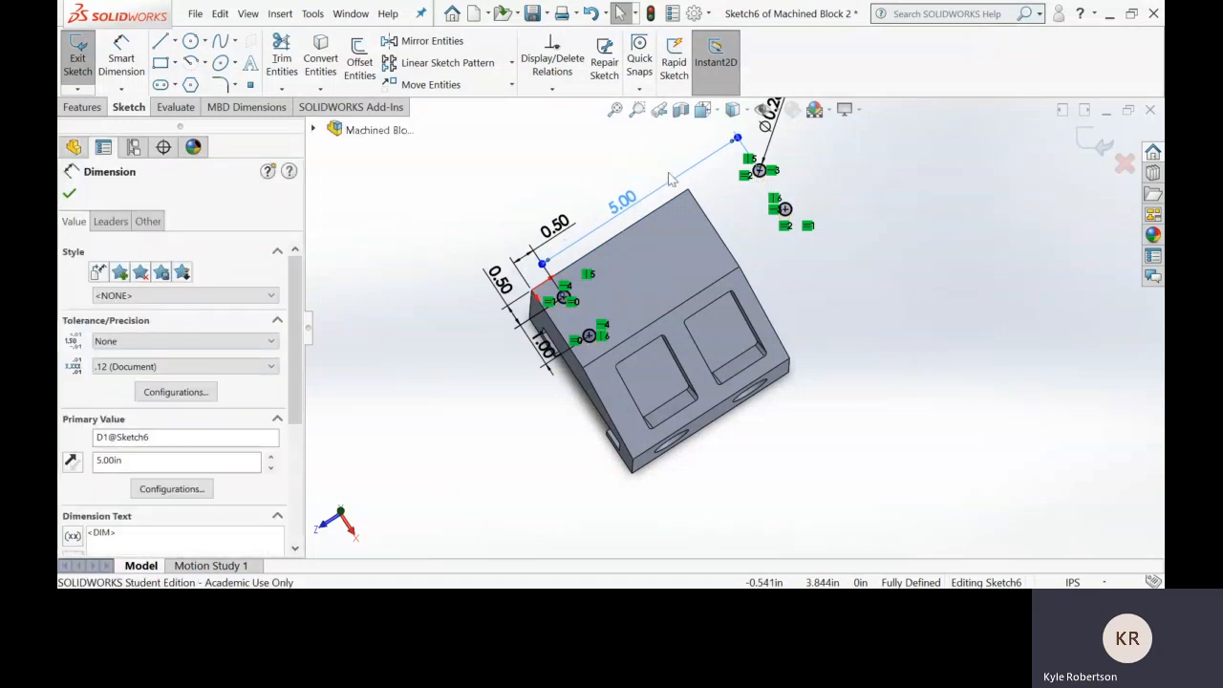
double_click(623, 210)
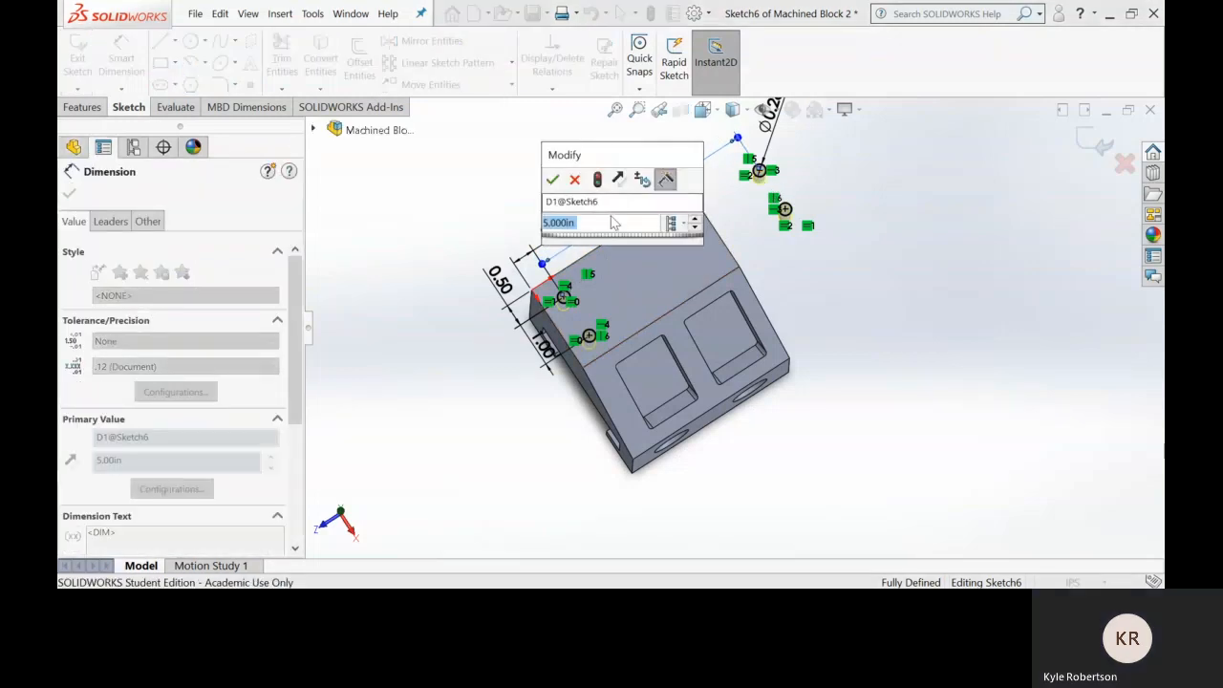
type("3")
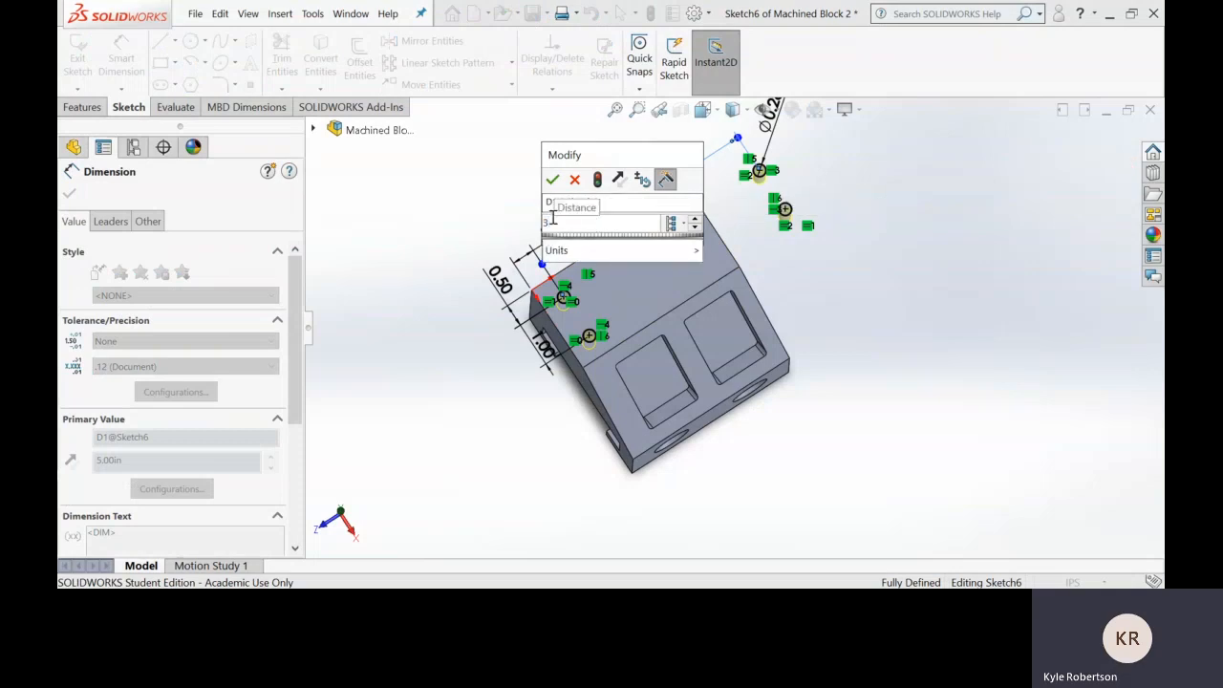
left_click(673, 226)
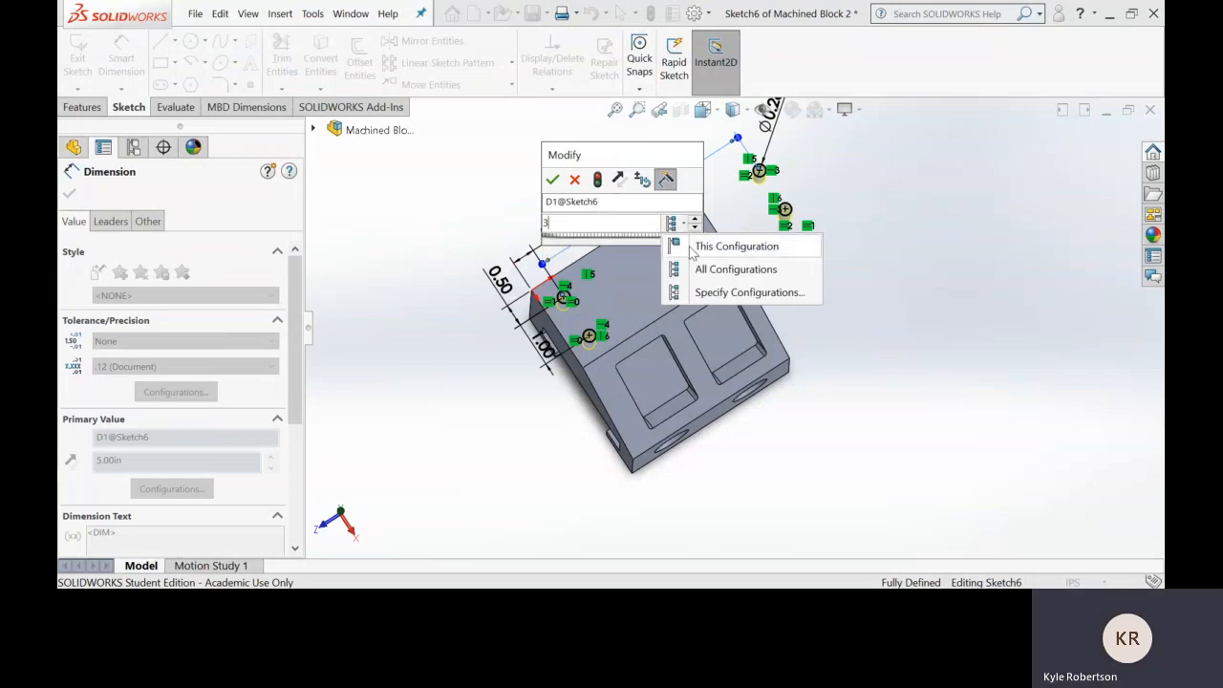
left_click(693, 249)
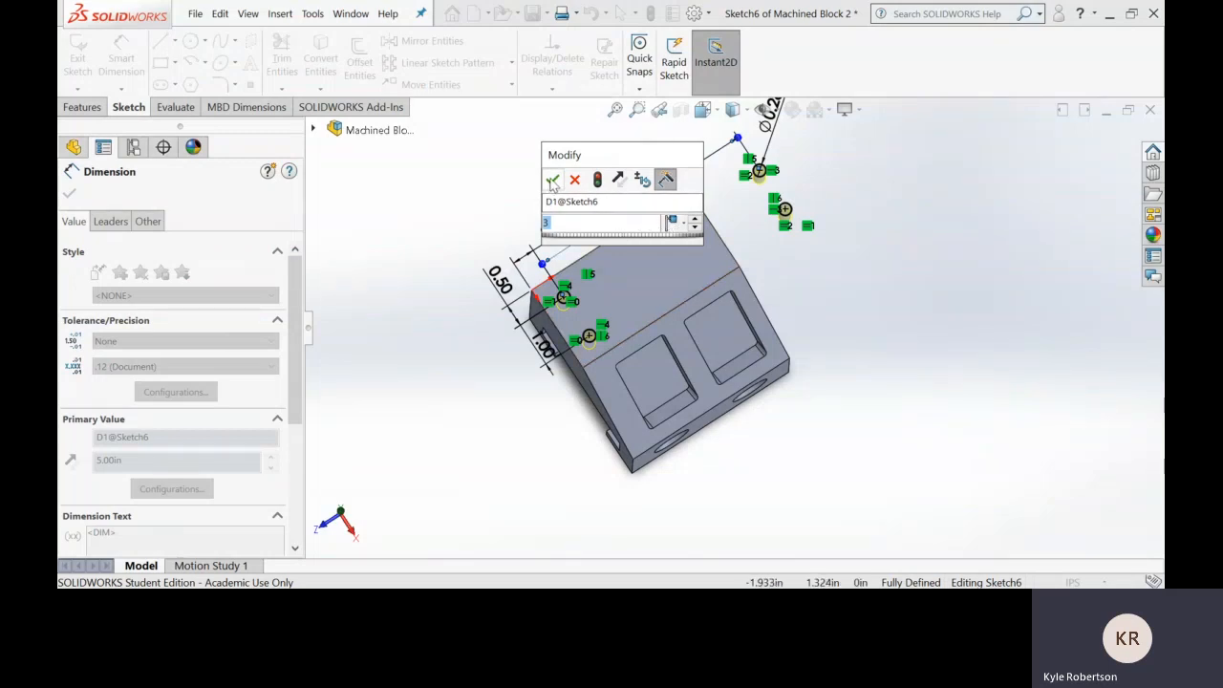
left_click(552, 182)
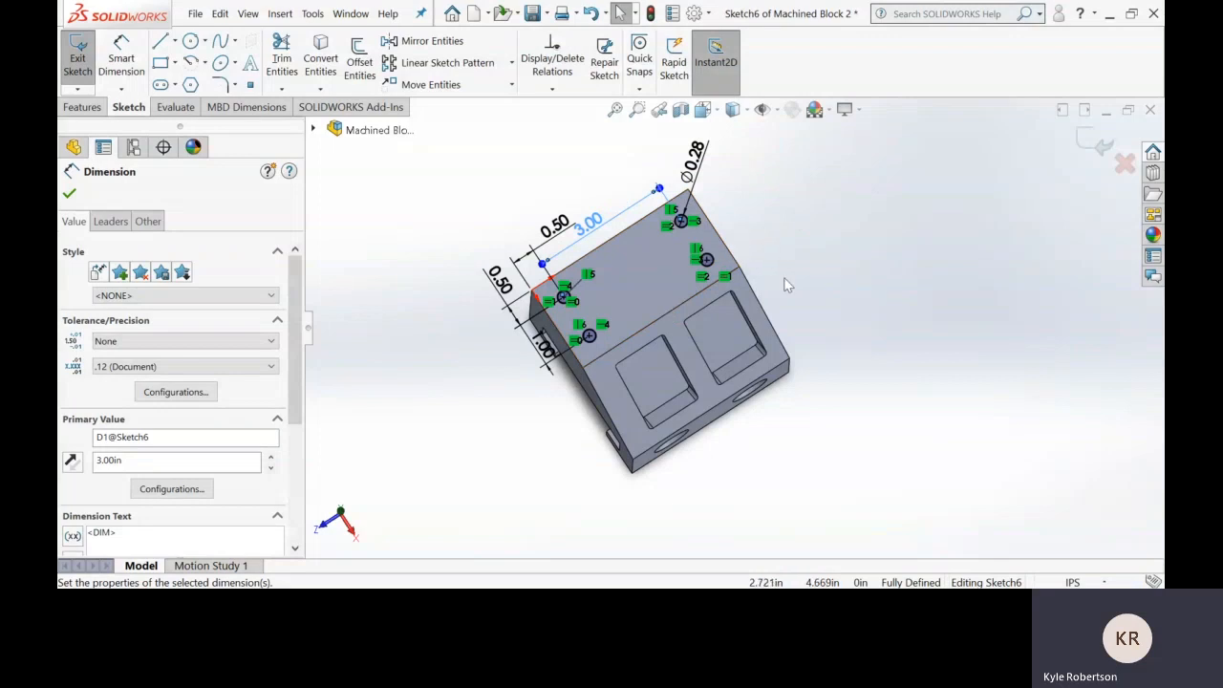
left_click(1088, 146)
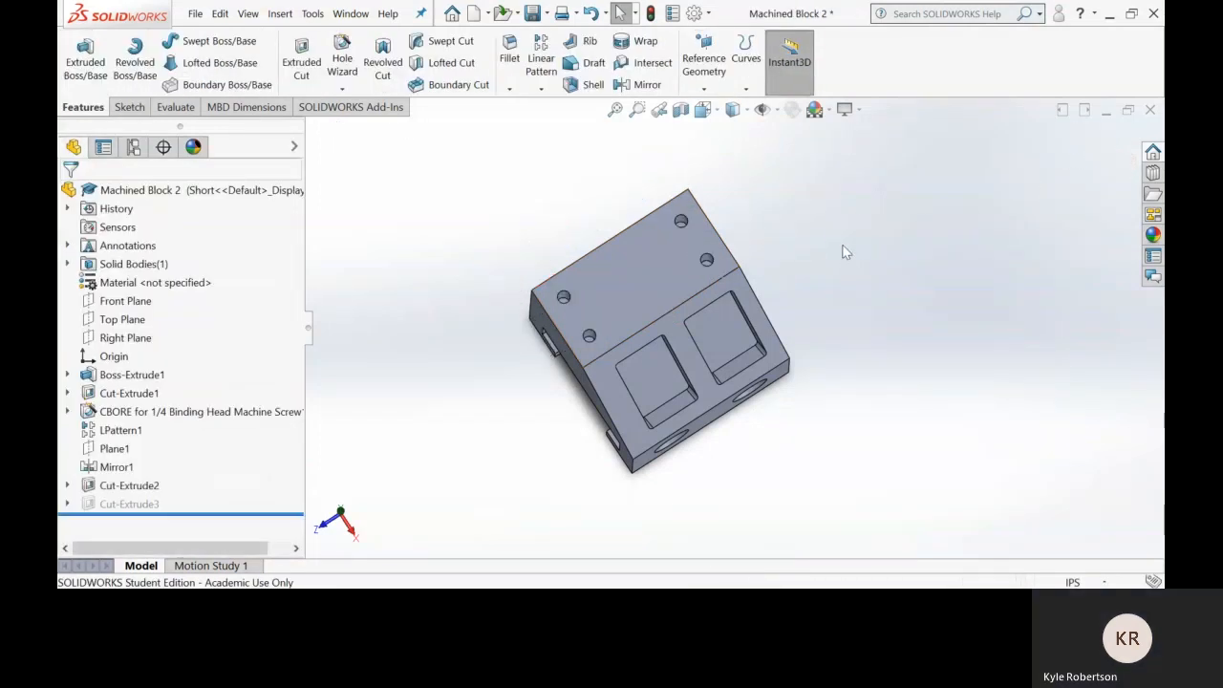
Step: Examine the shortened block in front, right-side and isometric views to check its pockets and holes
middle_click_drag(816, 238, 762, 155)
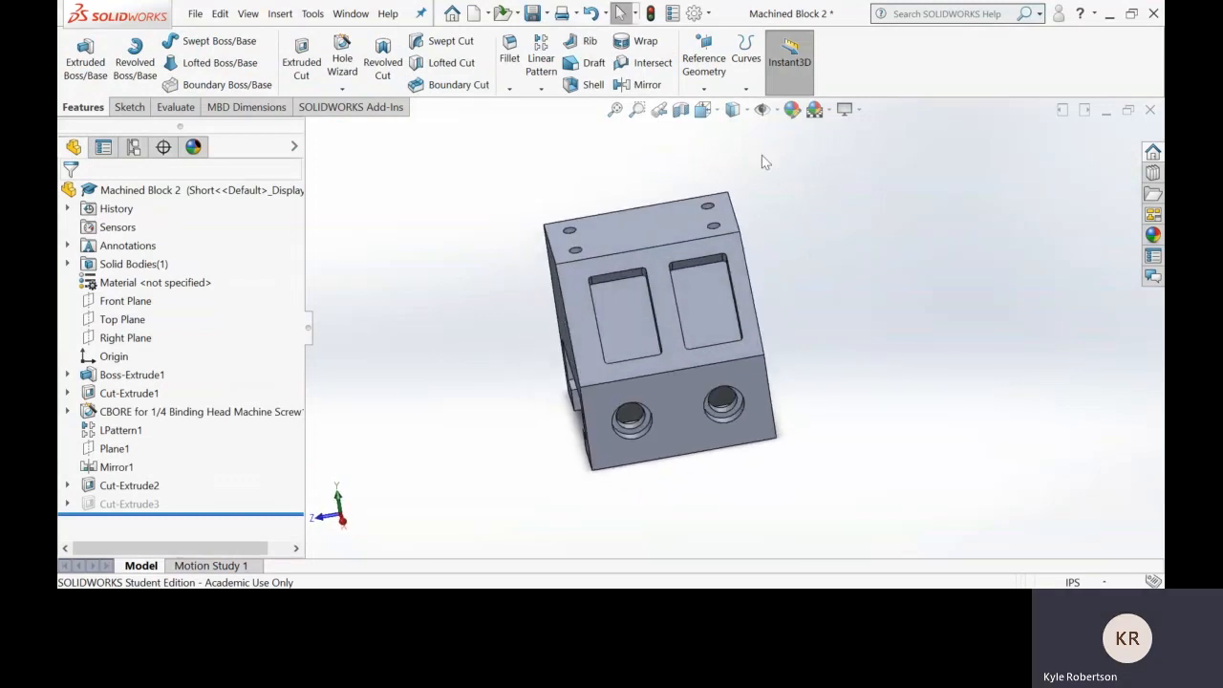
left_click(718, 111)
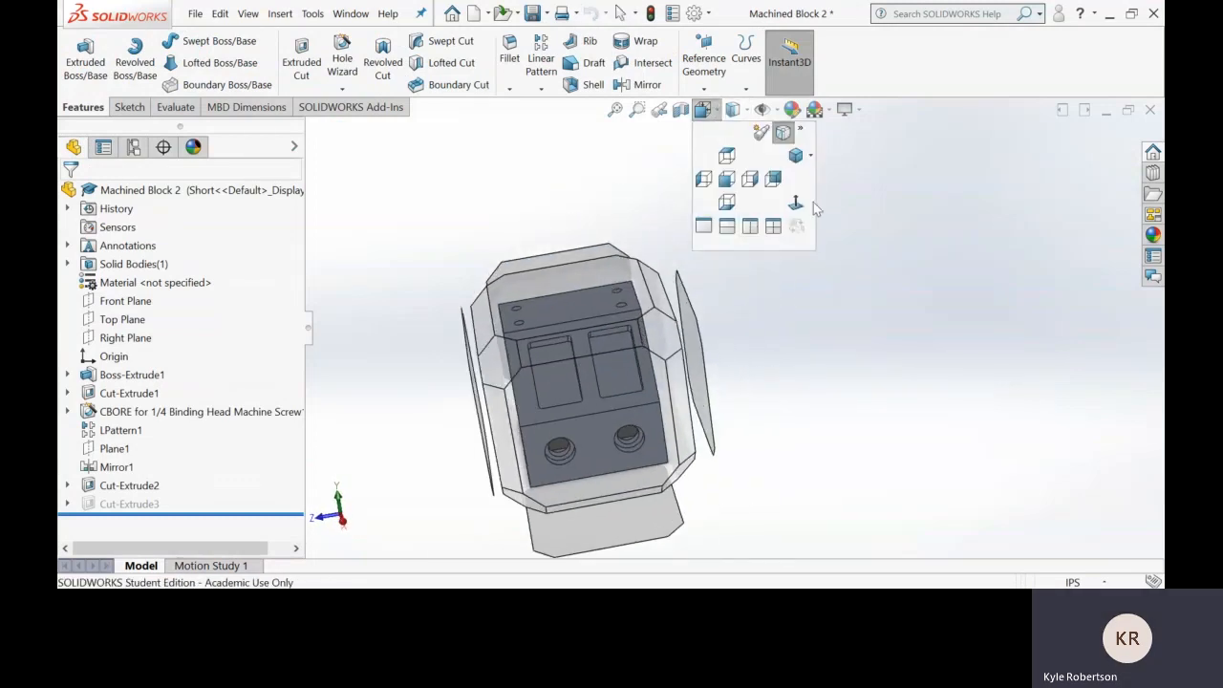
left_click(726, 179)
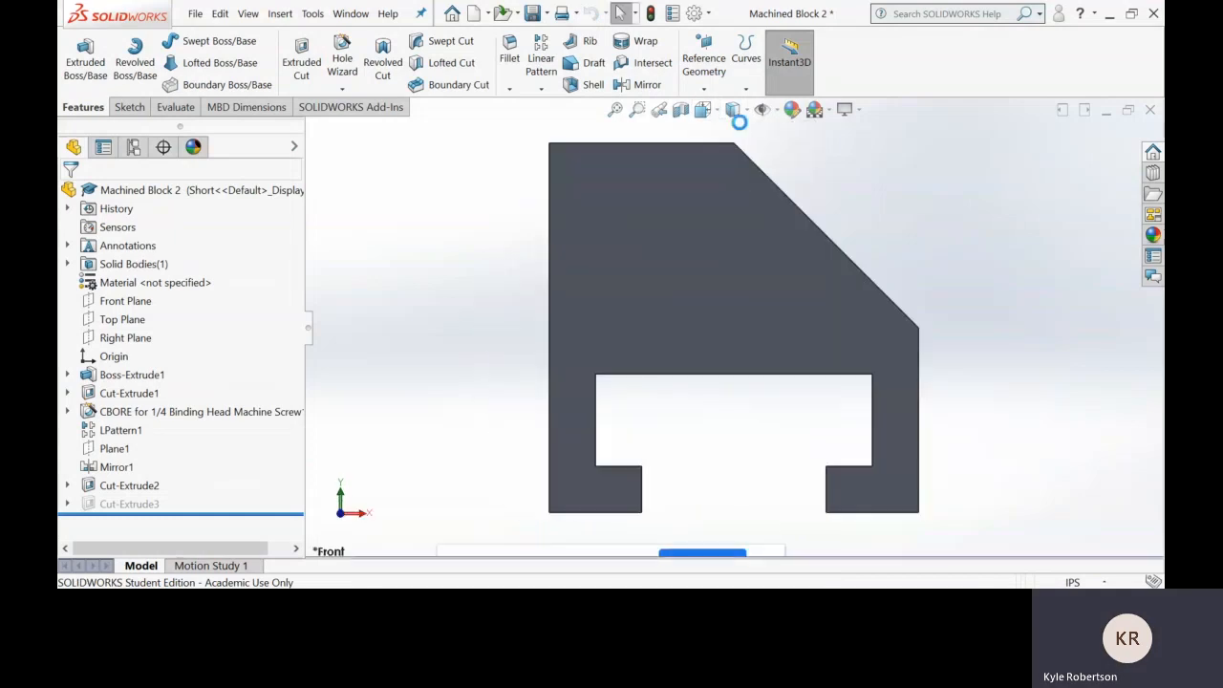
left_click(718, 111)
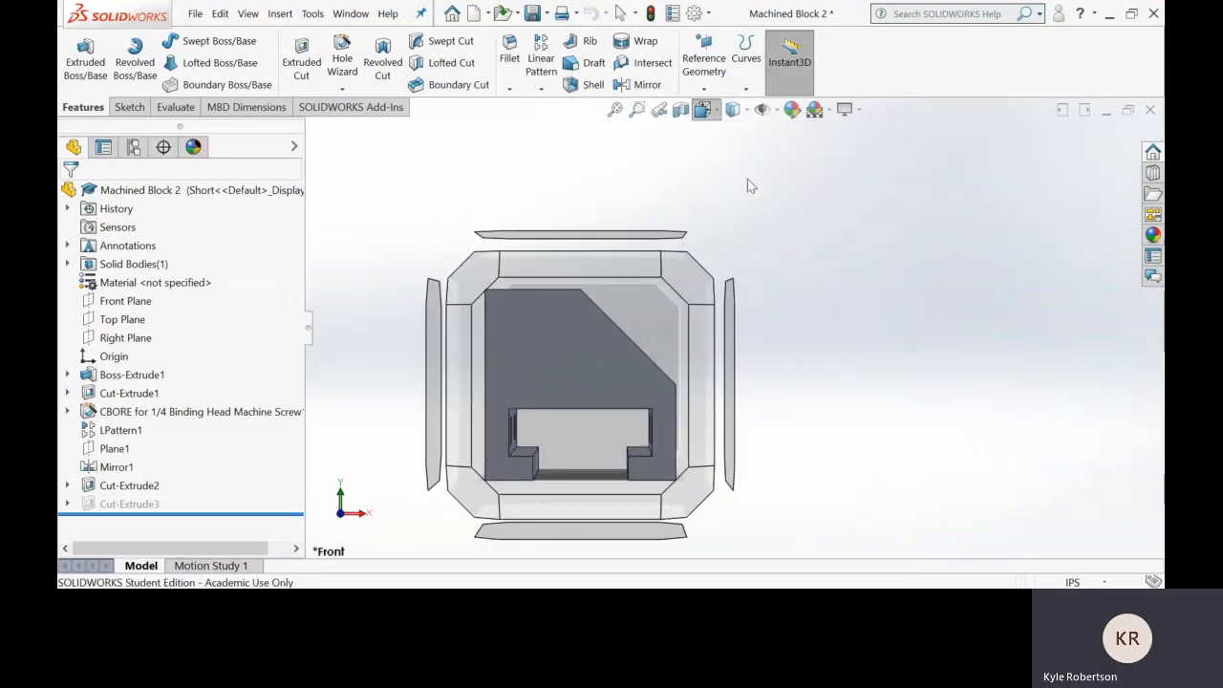
left_click(749, 201)
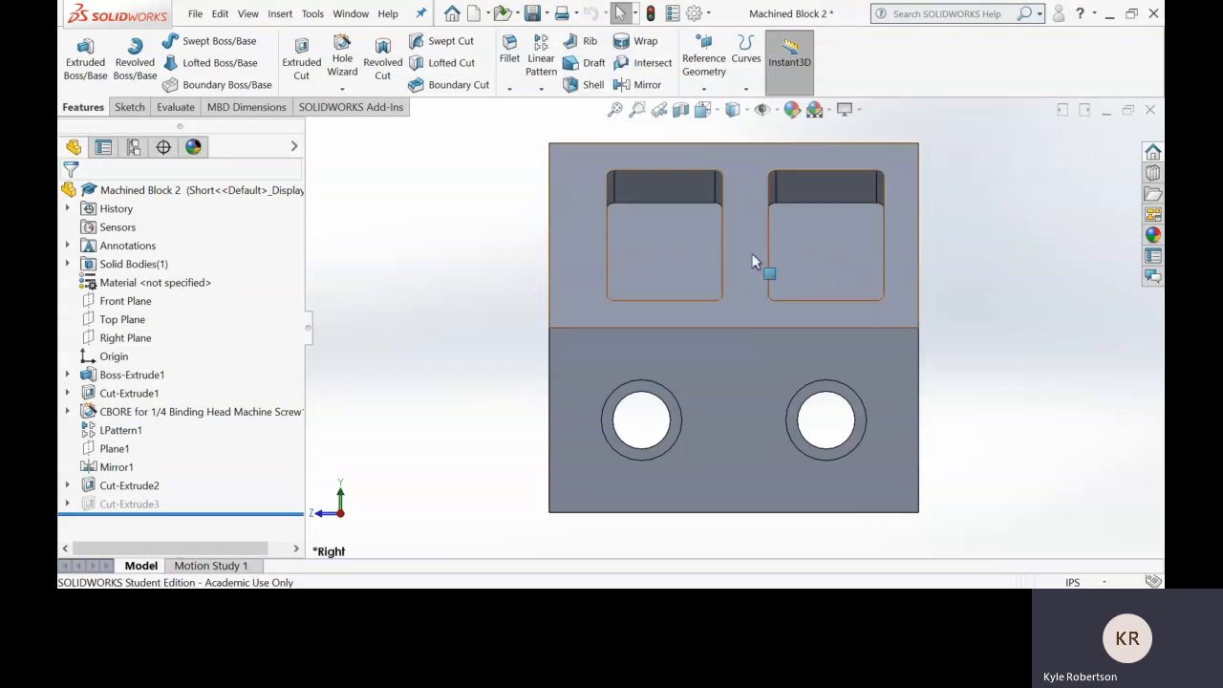
key("ctrl+7")
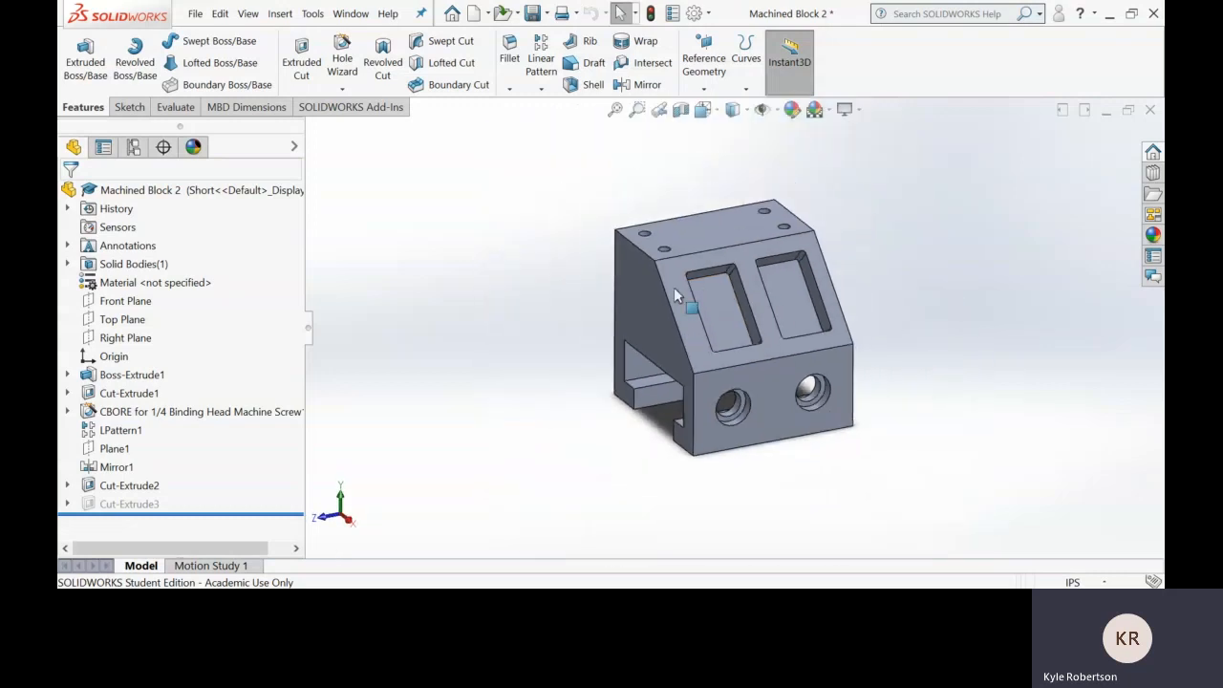
middle_click_drag(564, 299, 642, 275)
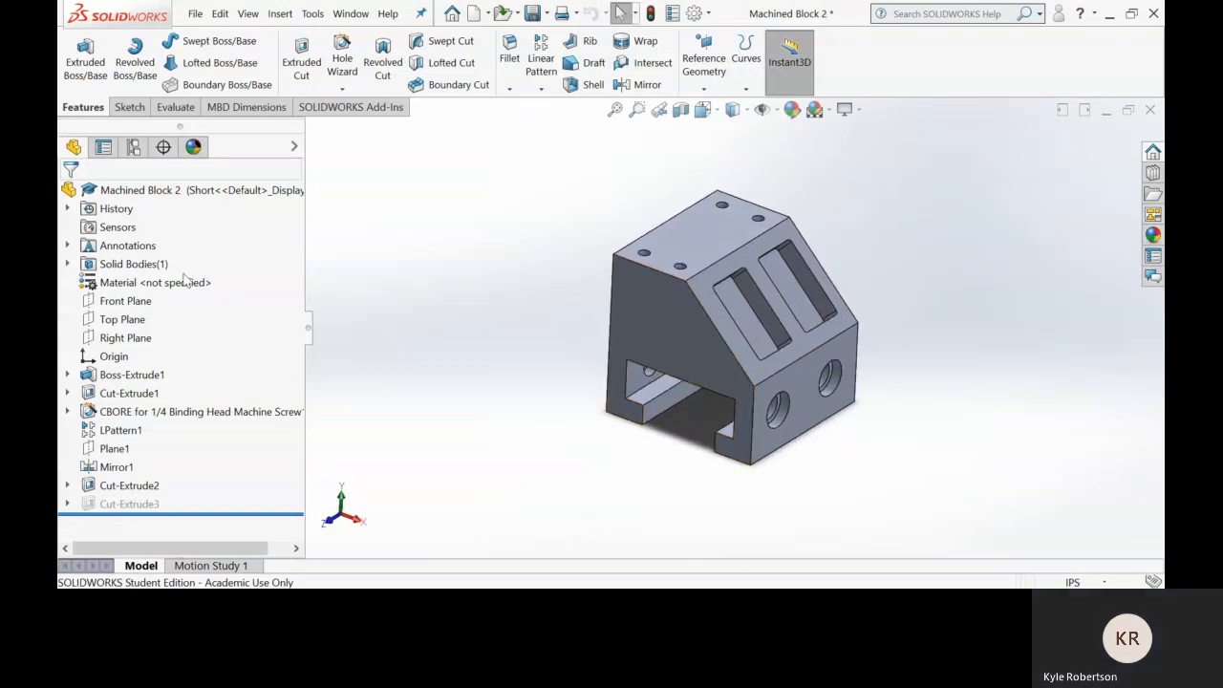
Step: Activate the Medium configuration to compare its geometry, and switch back to the Short configuration
left_click(134, 149)
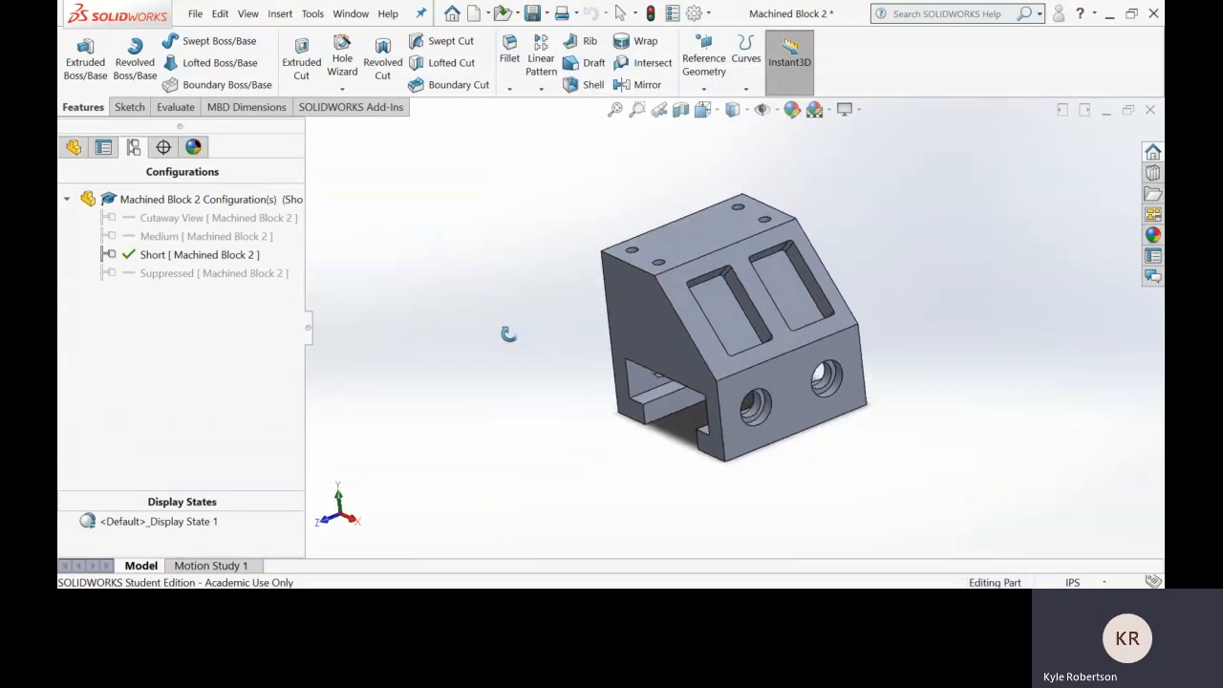
double_click(167, 236)
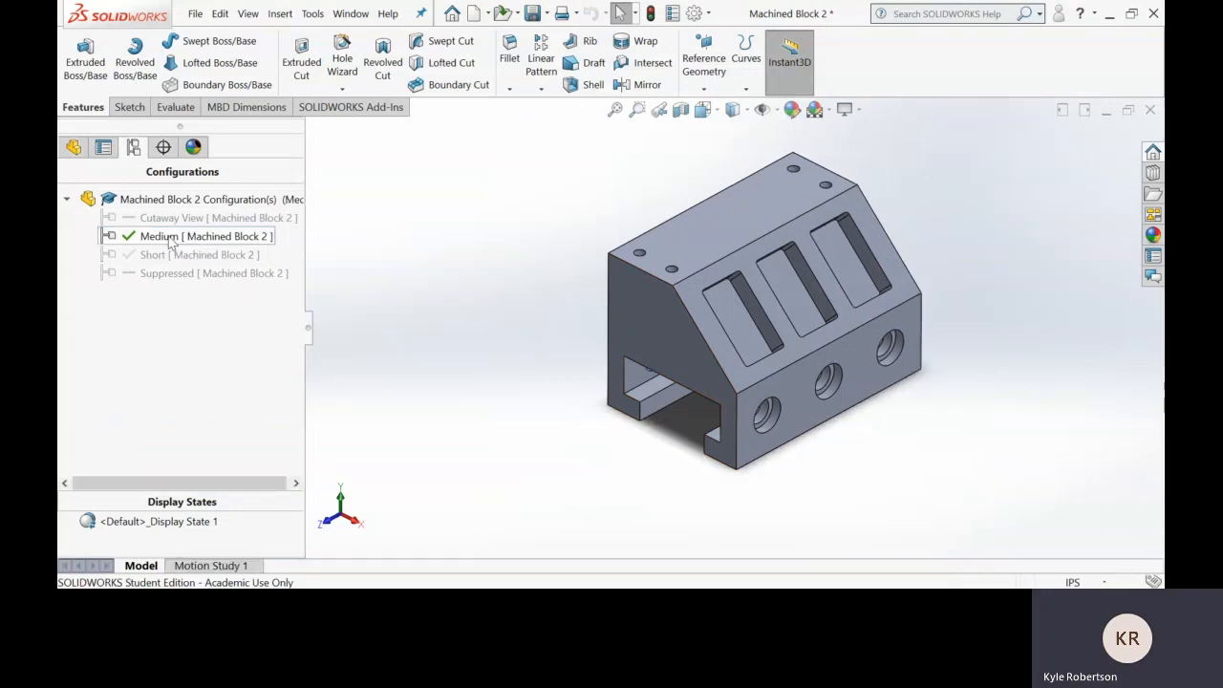
middle_click_drag(1058, 413, 1012, 428)
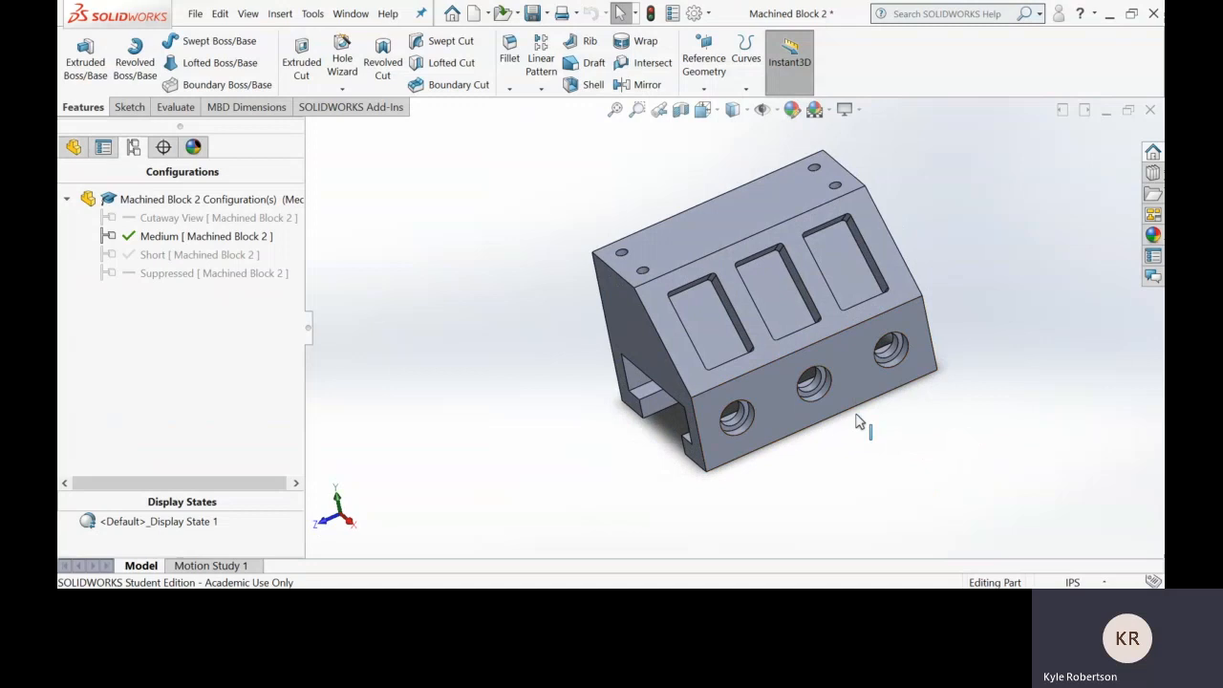
double_click(207, 255)
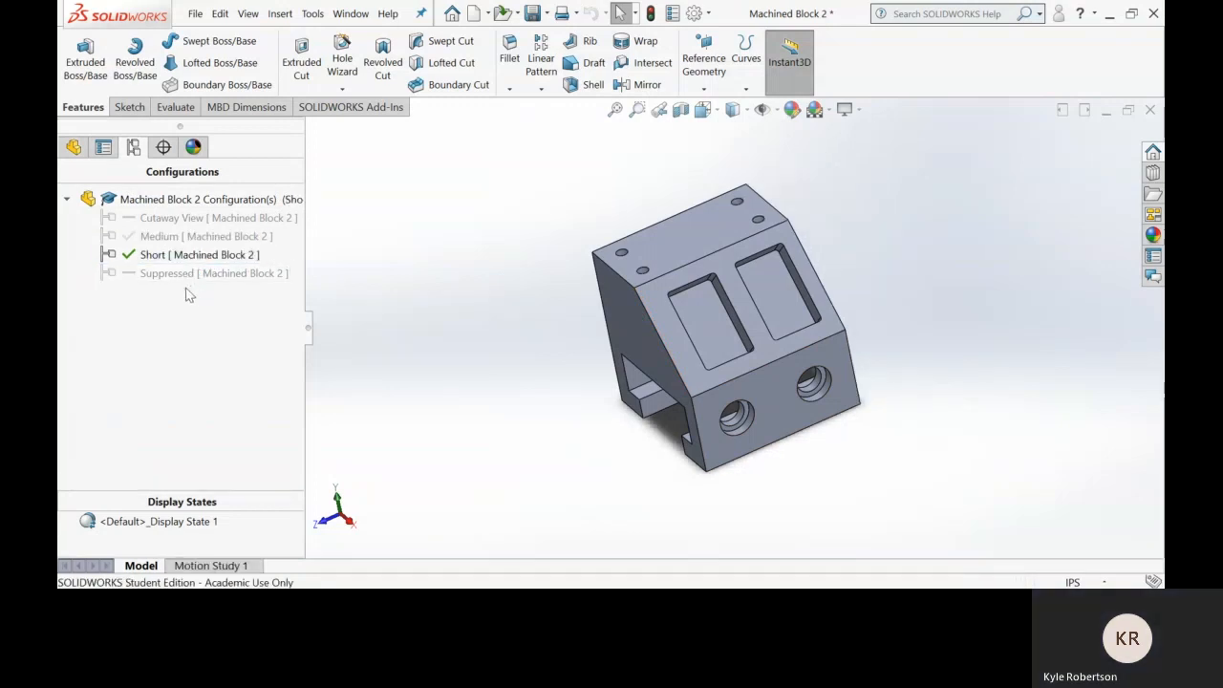
Step: Activate the Medium configuration and add a new configuration named Long
double_click(180, 239)
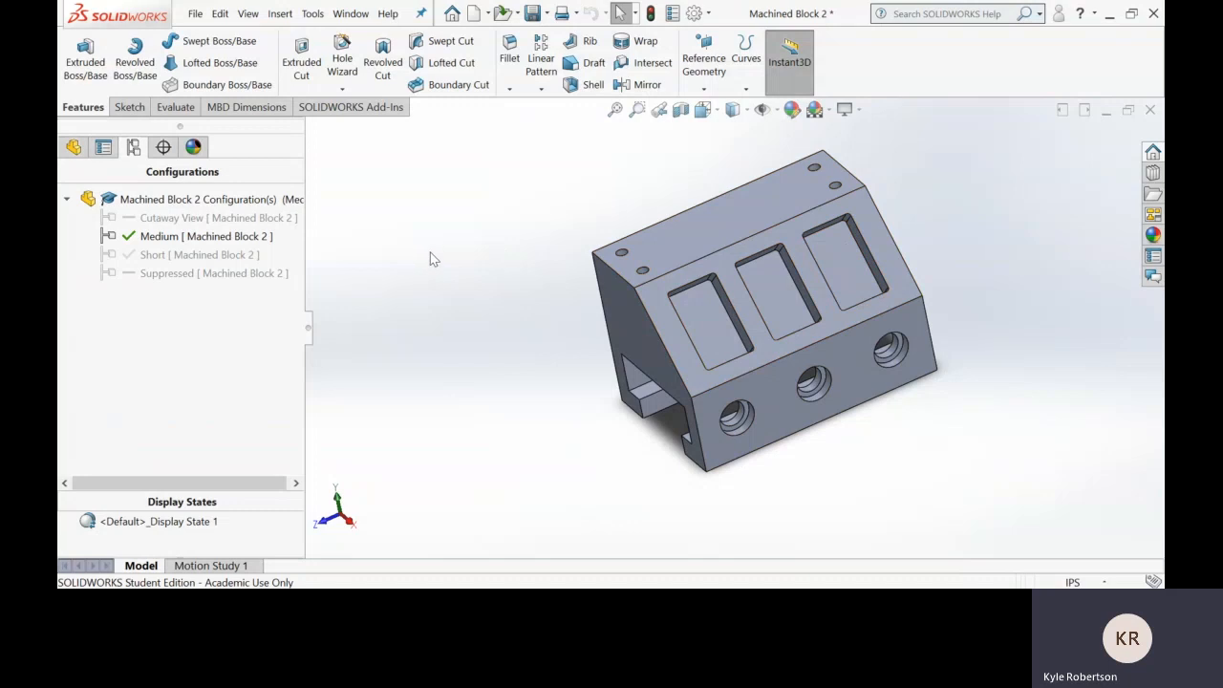
right_click(150, 331)
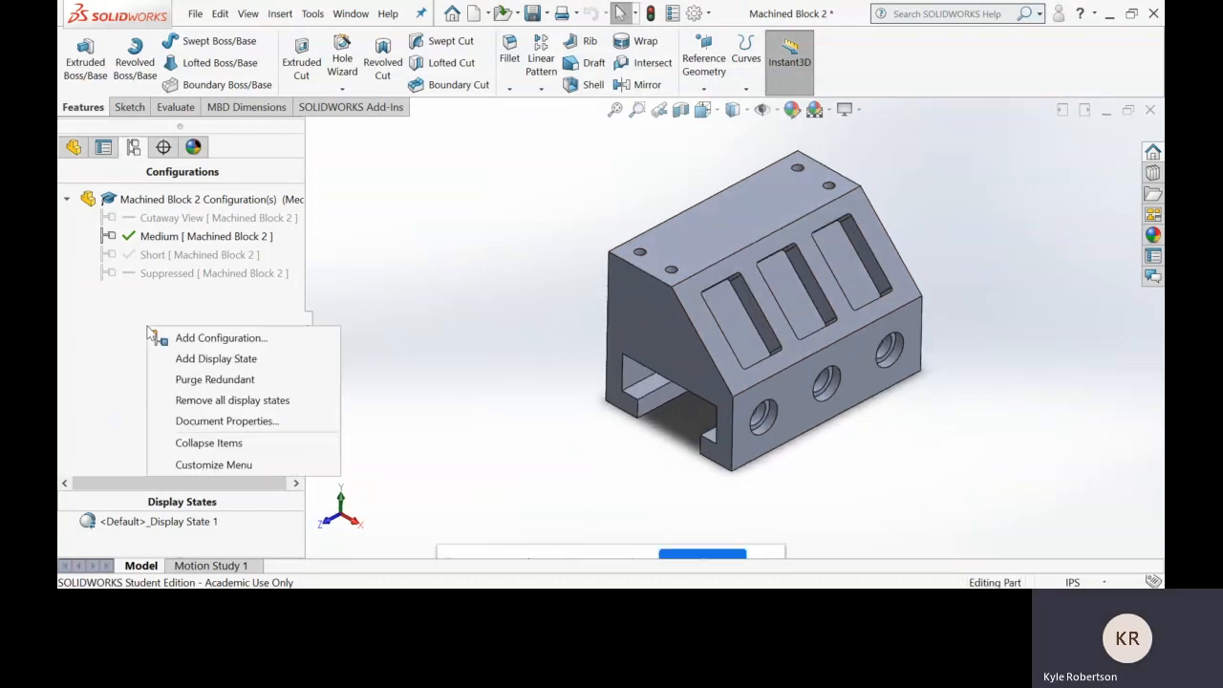
left_click(177, 337)
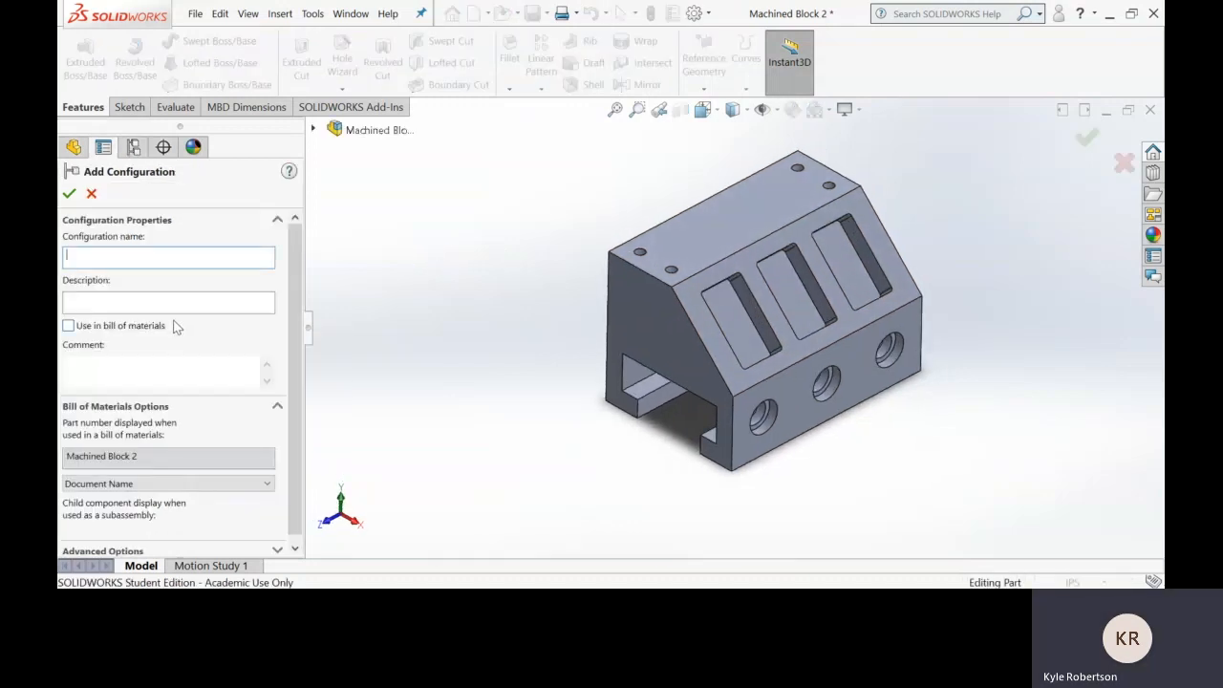
type("Long")
key("Return")
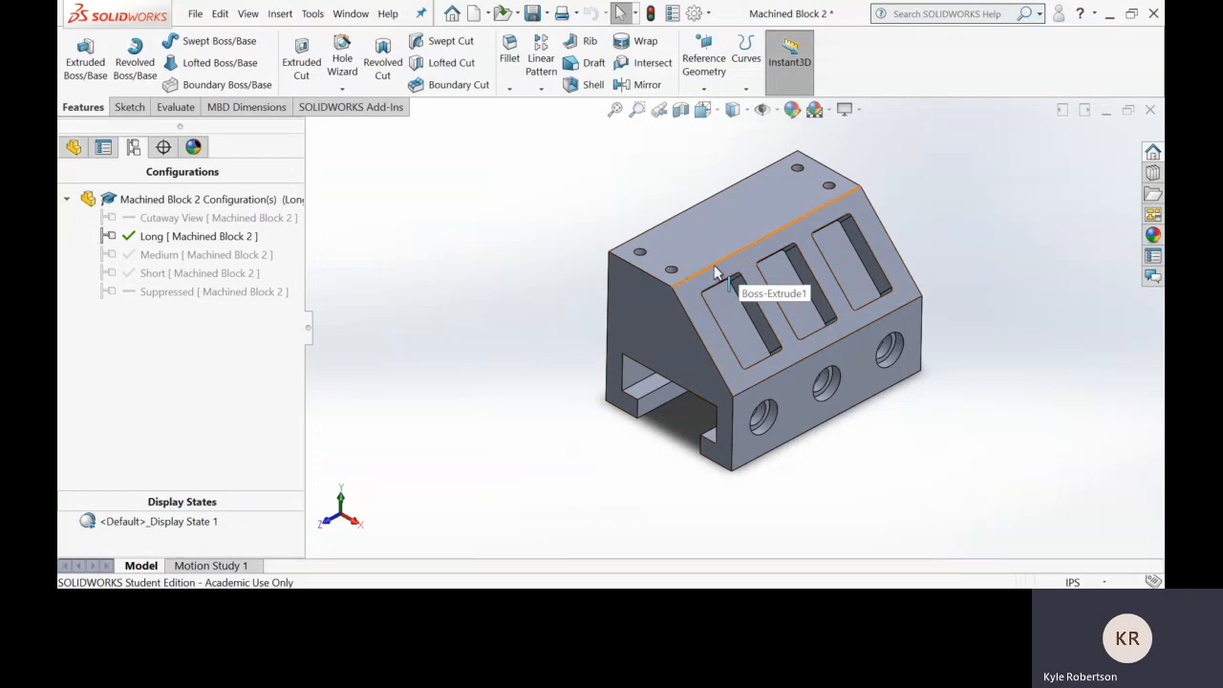
Step: Set the Boss-Extrude1 depth to 8 in for this configuration only
left_click(74, 146)
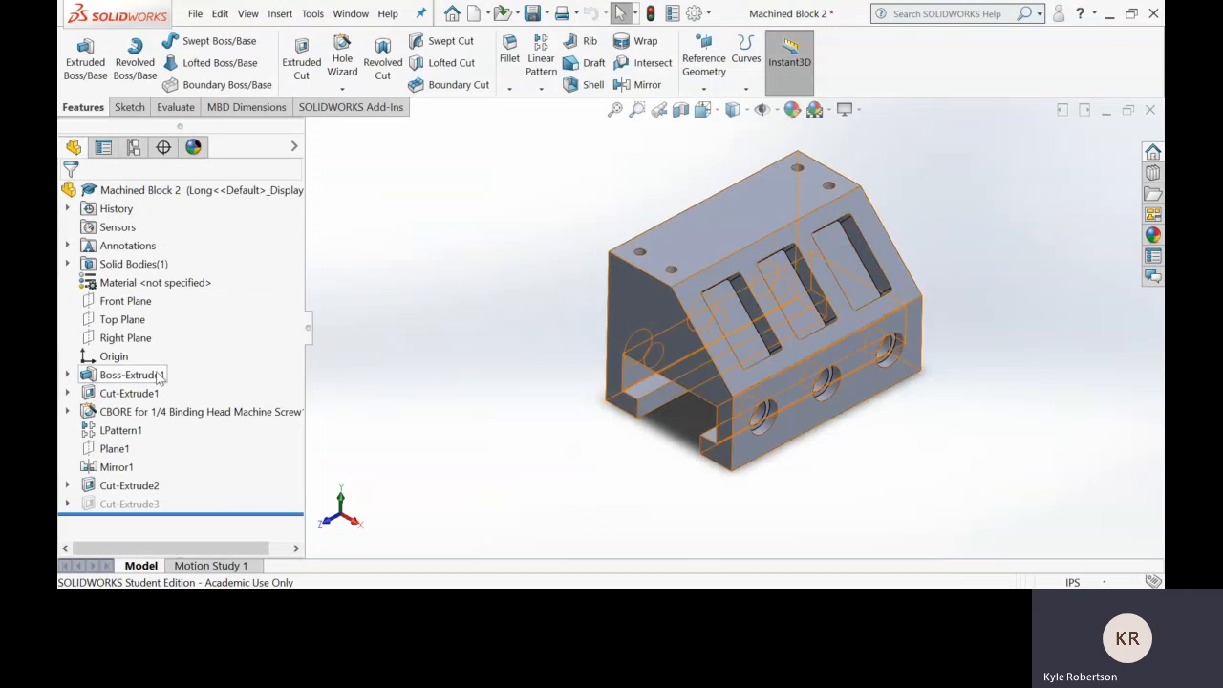
right_click(160, 378)
left_click(176, 232)
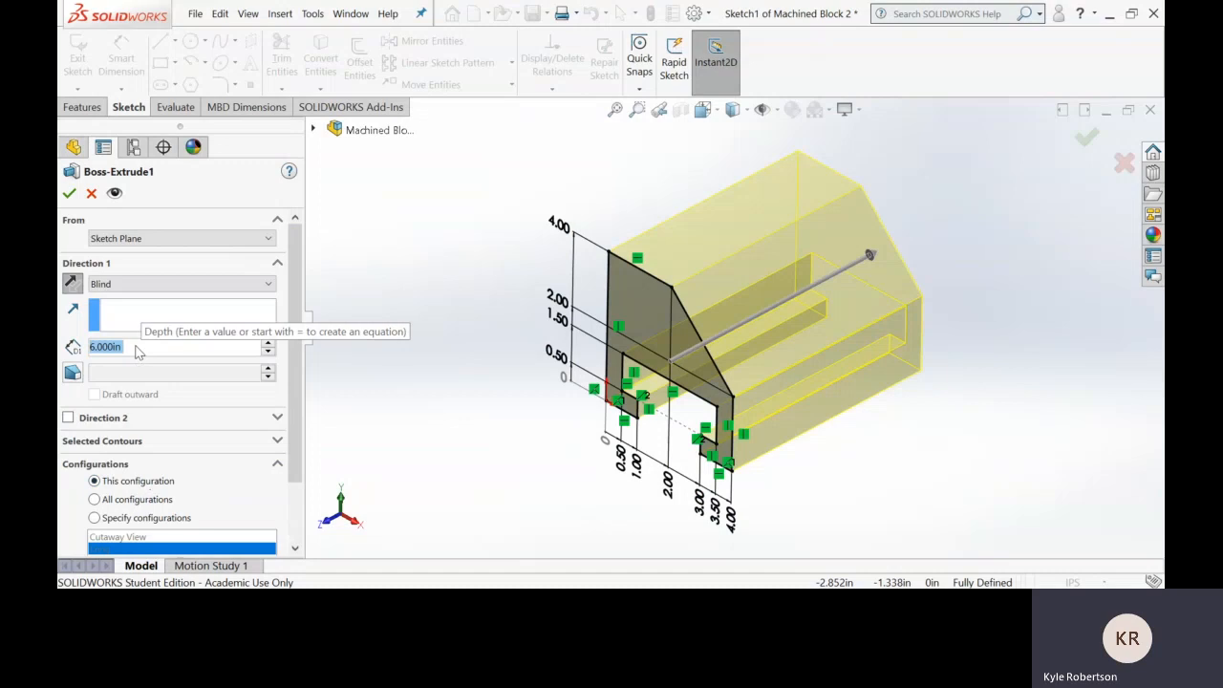
type("8")
key("Return")
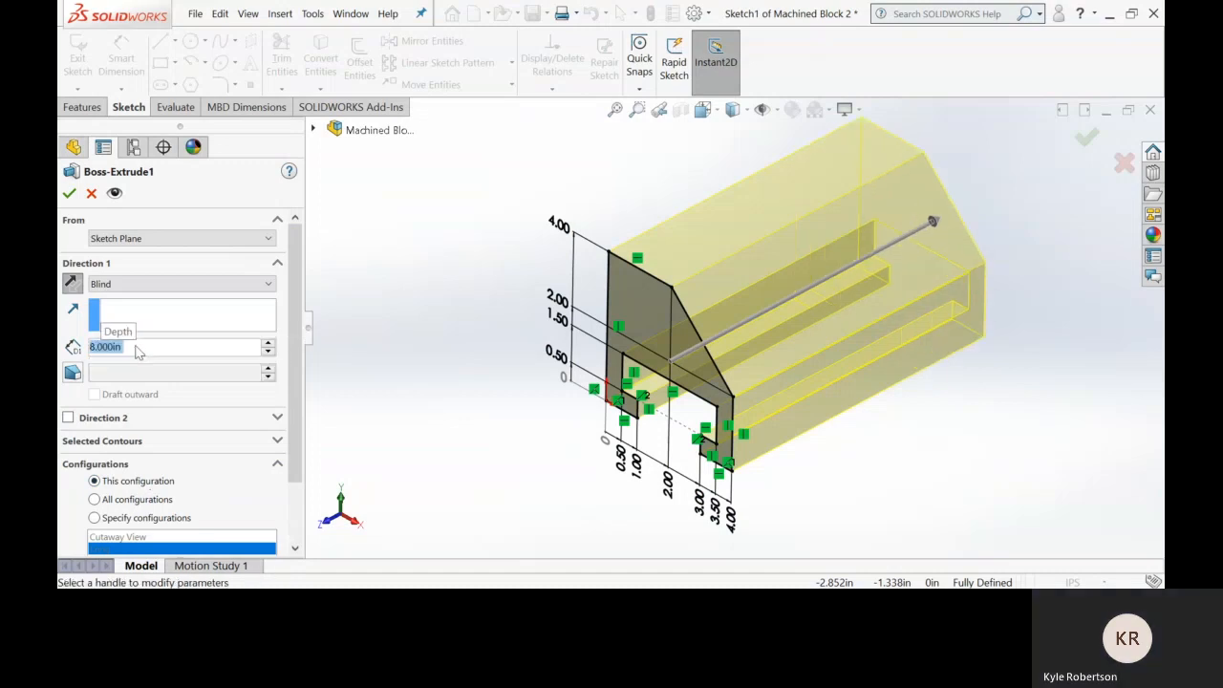
left_click(69, 193)
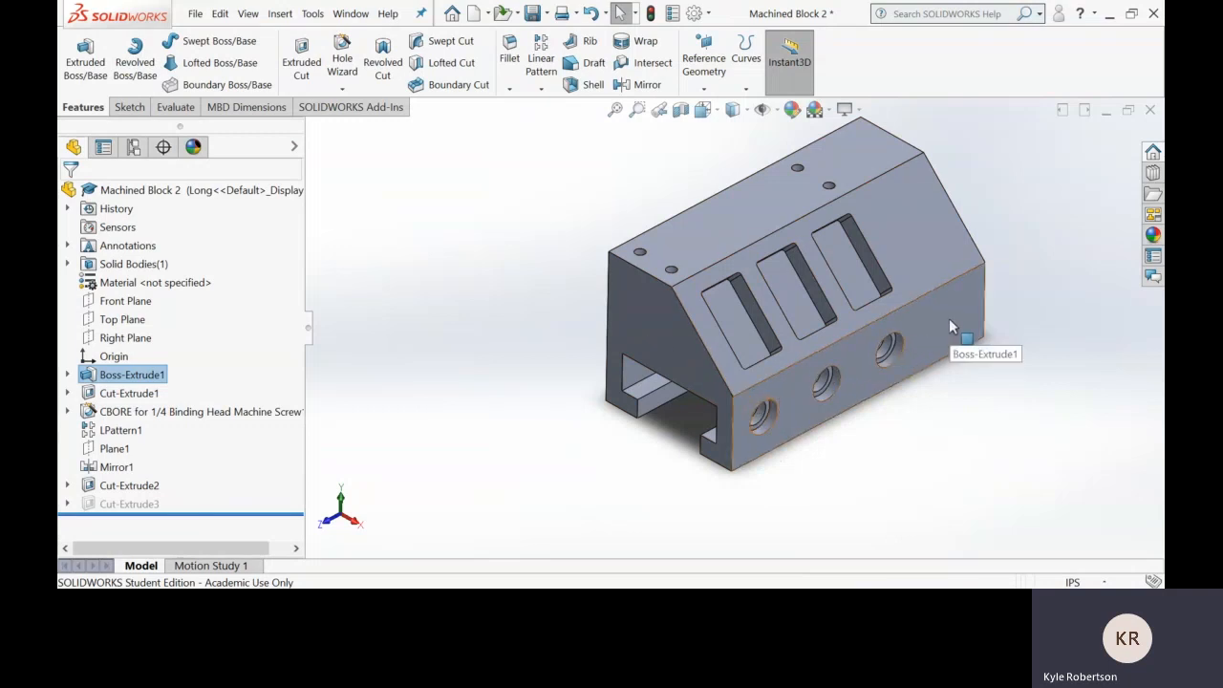
Step: Edit LPattern1 to use 4 instances in Direction 1 for this configuration only
right_click(121, 434)
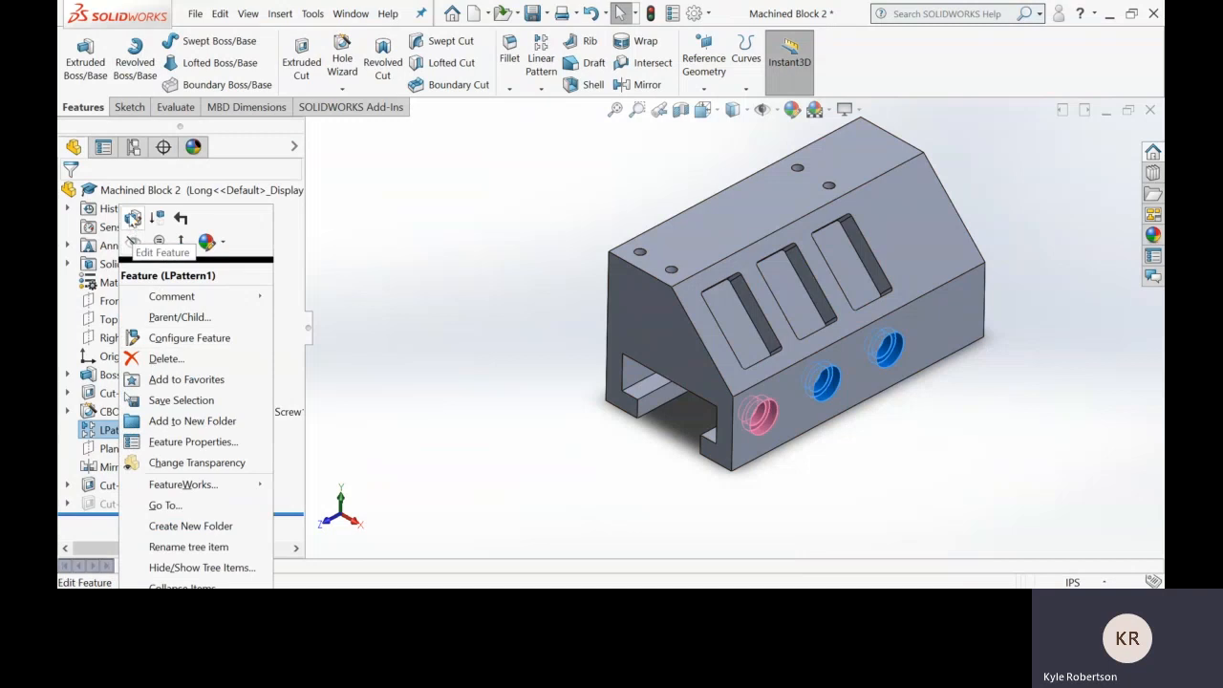
left_click(132, 219)
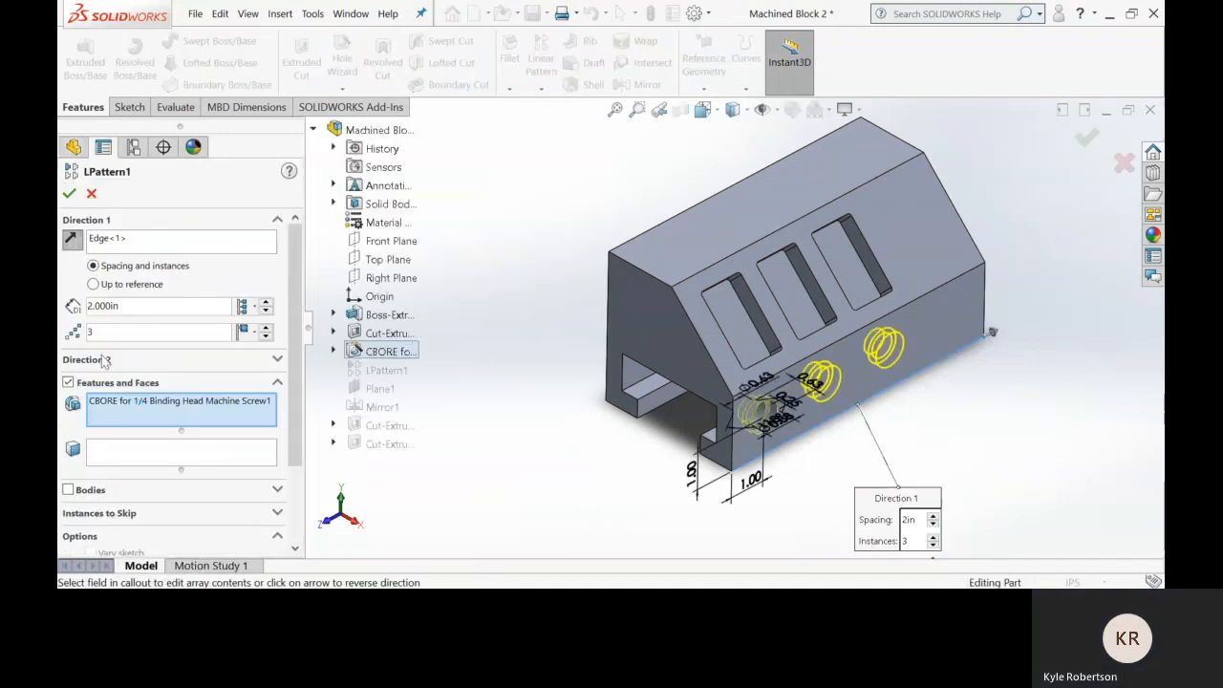
left_click(120, 333)
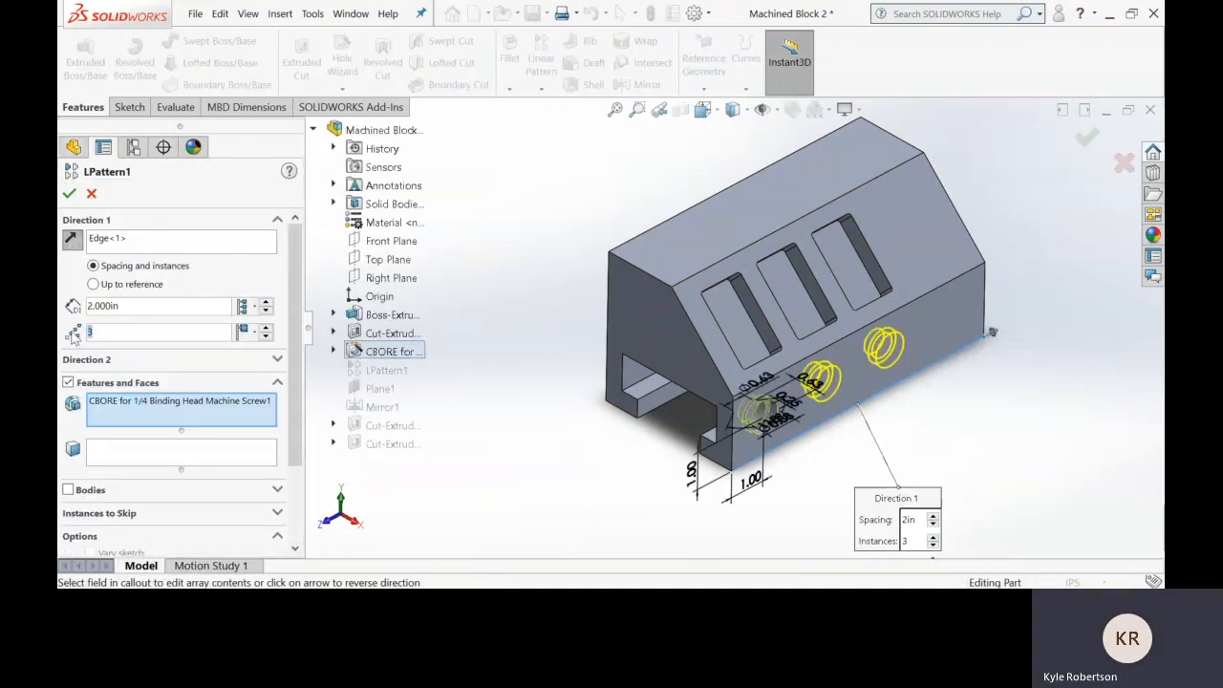
type("4")
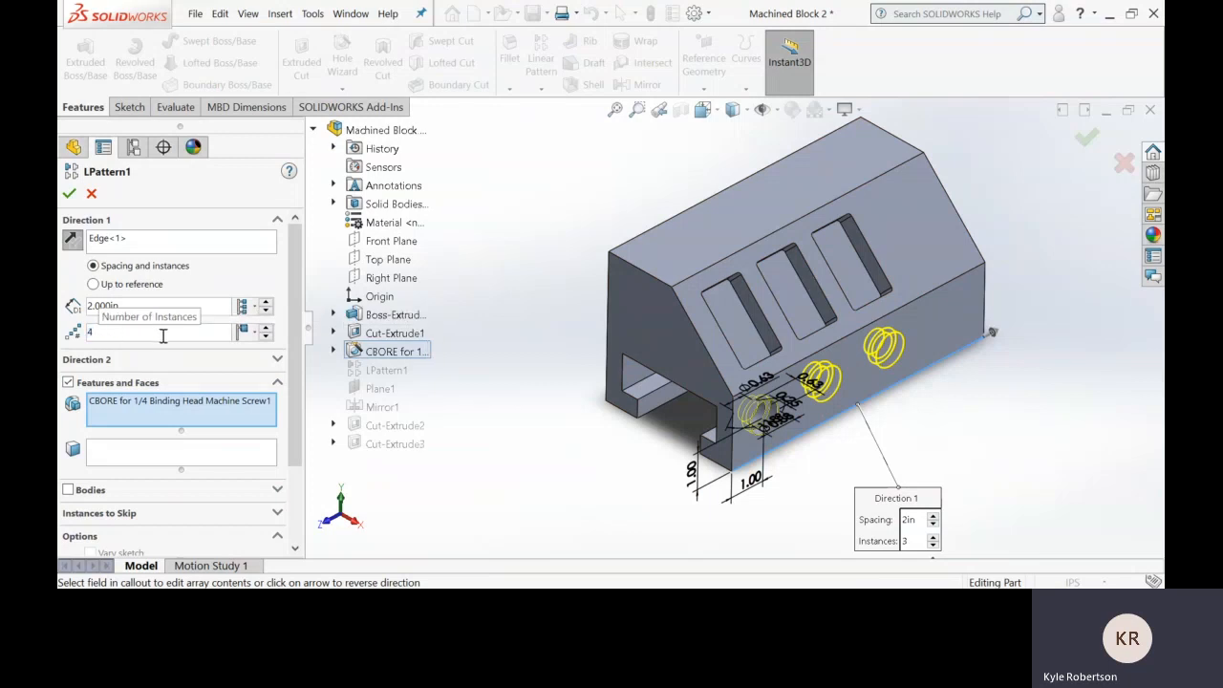
key("Return")
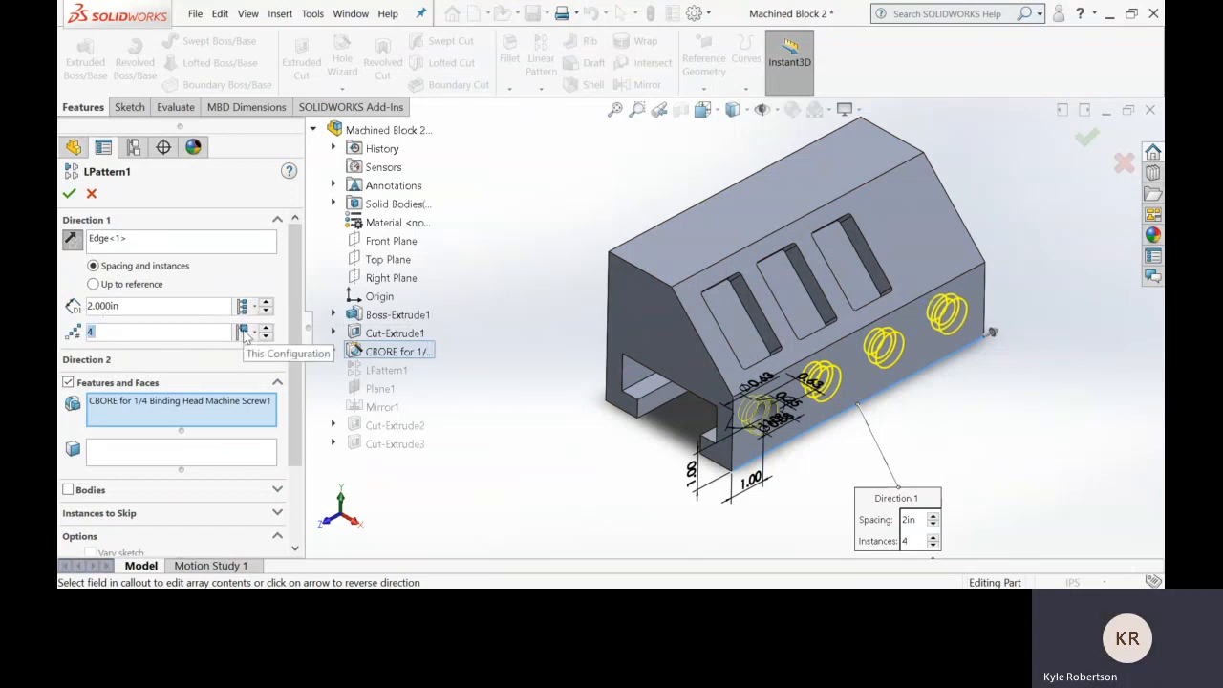
left_click(69, 194)
Step: Open the sketch of Cut-Extrude1 for editing in the Long configuration
middle_click_drag(581, 376, 538, 336)
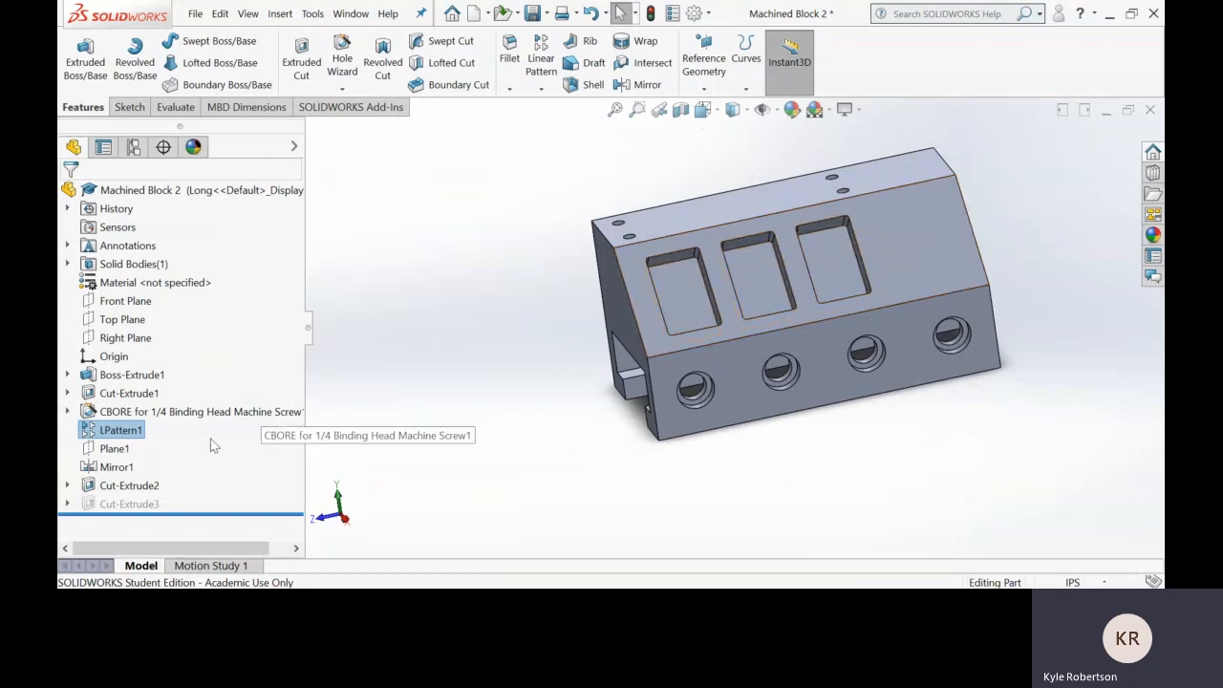
left_click(129, 395)
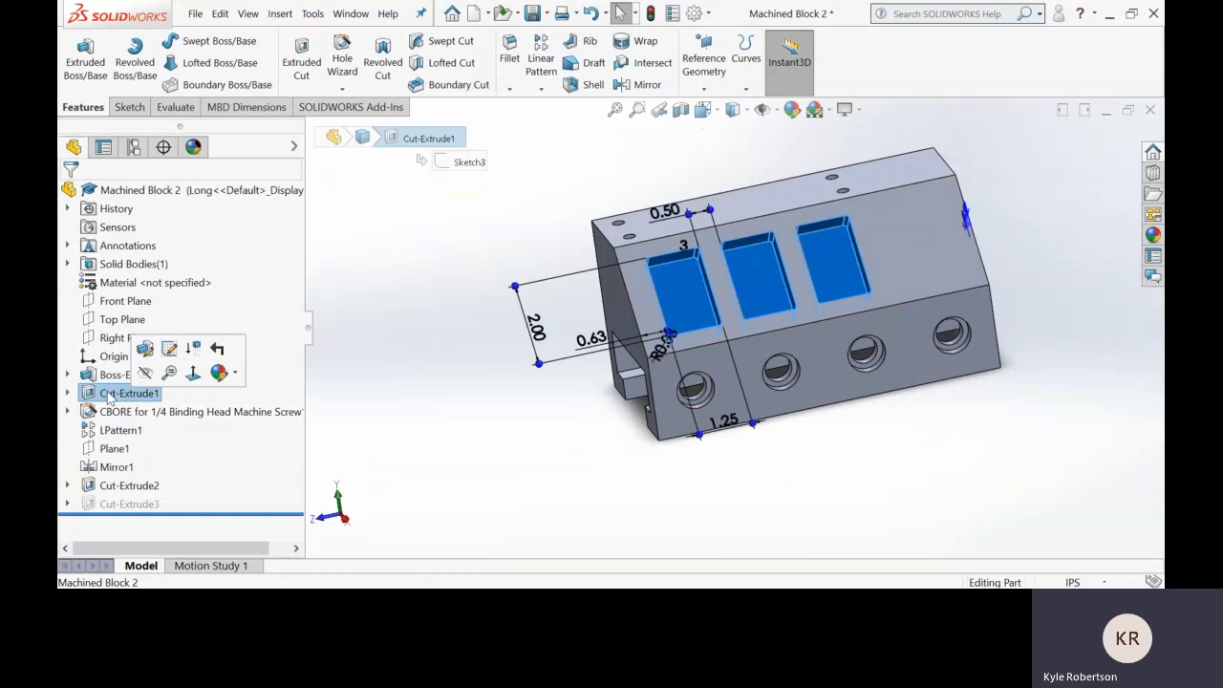
right_click(109, 395)
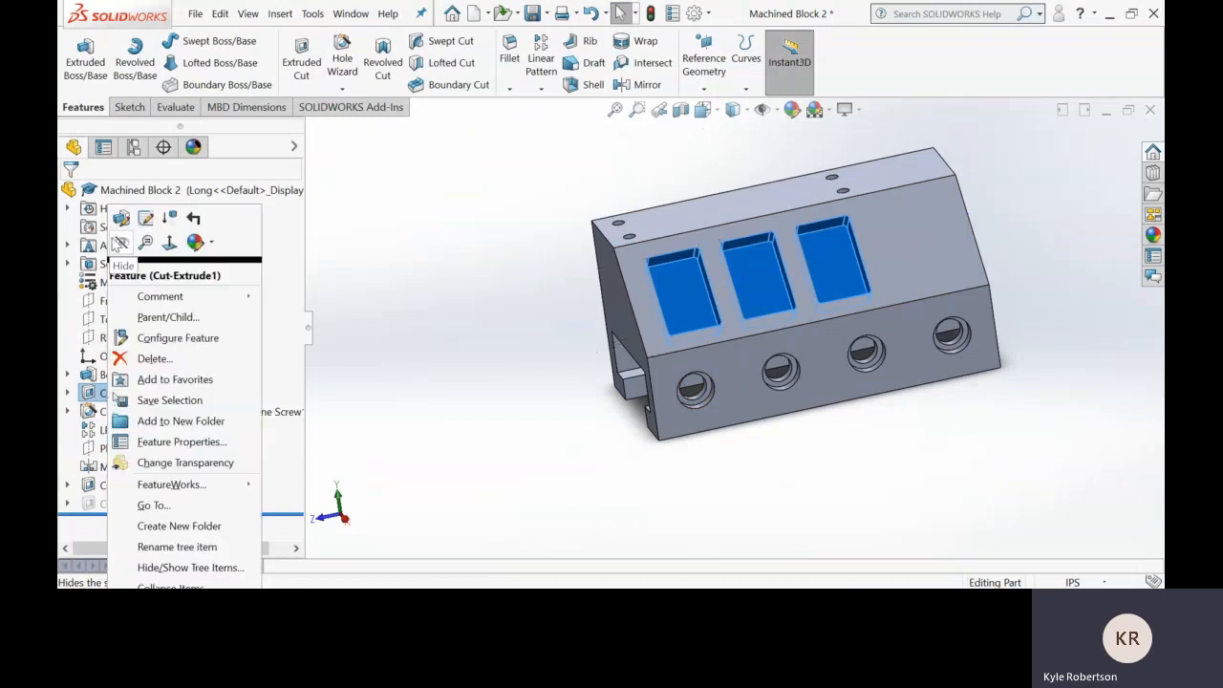
left_click(145, 219)
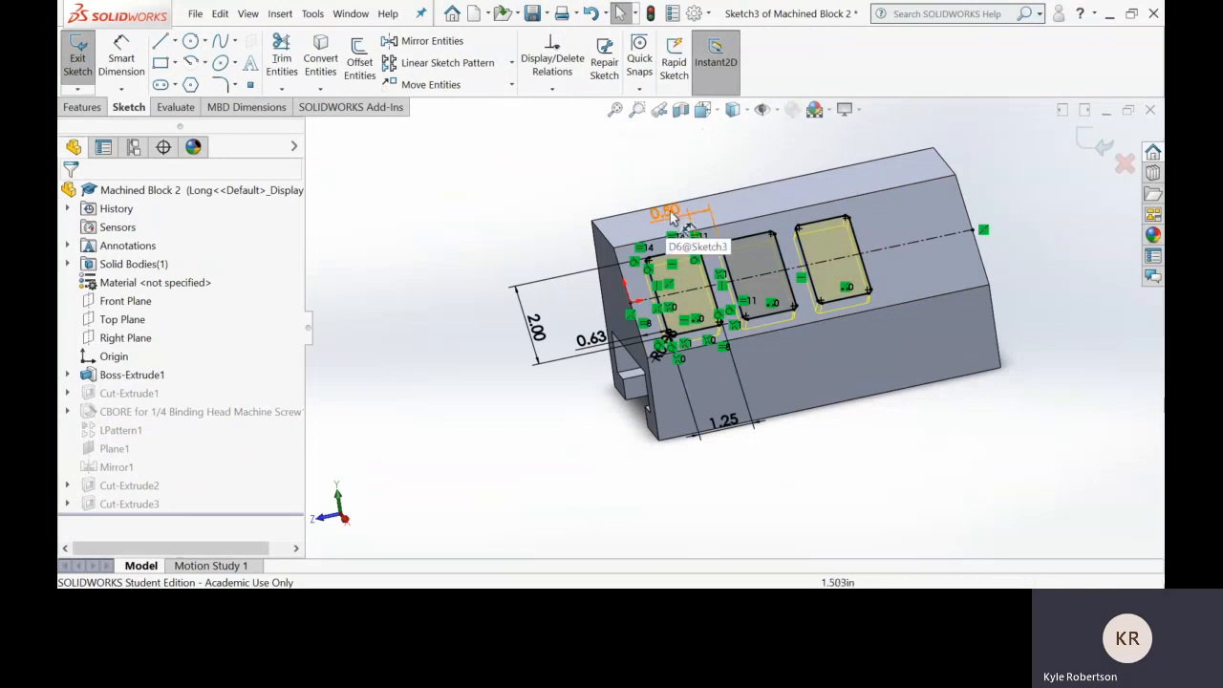
Step: Try a 1.5 in gap between the pocket profiles without restricting it to one configuration, and undo the change
left_click(669, 212)
double_click(669, 212)
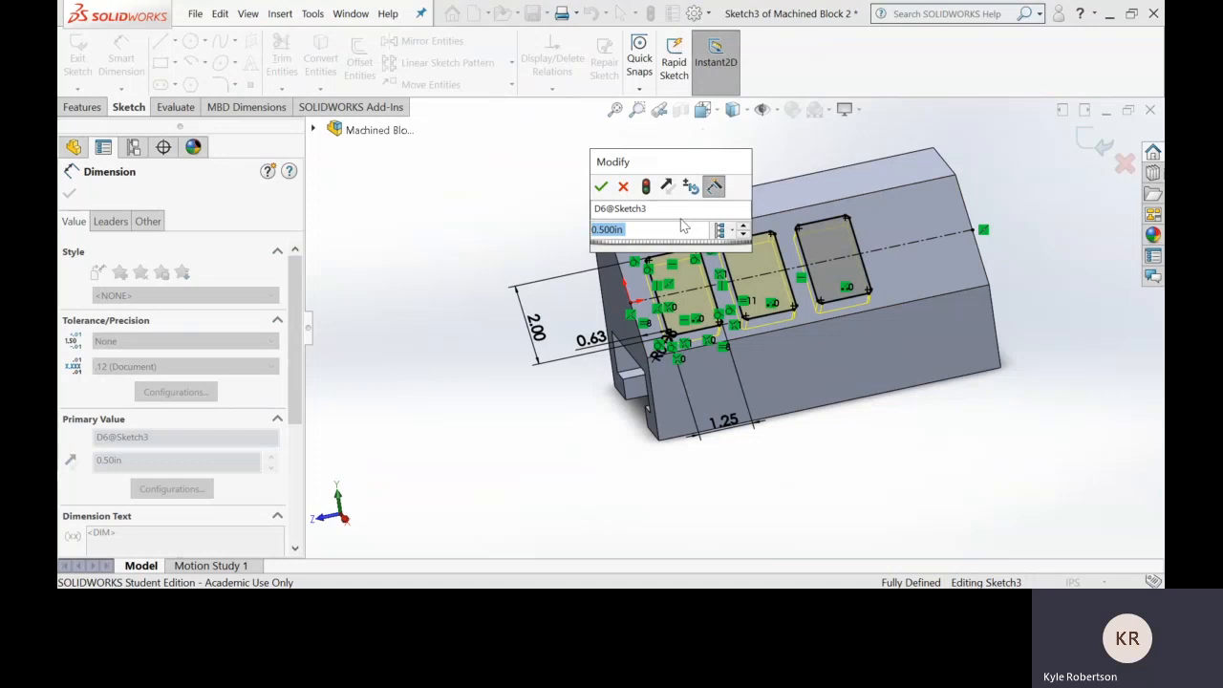
type("1.5")
key("Return")
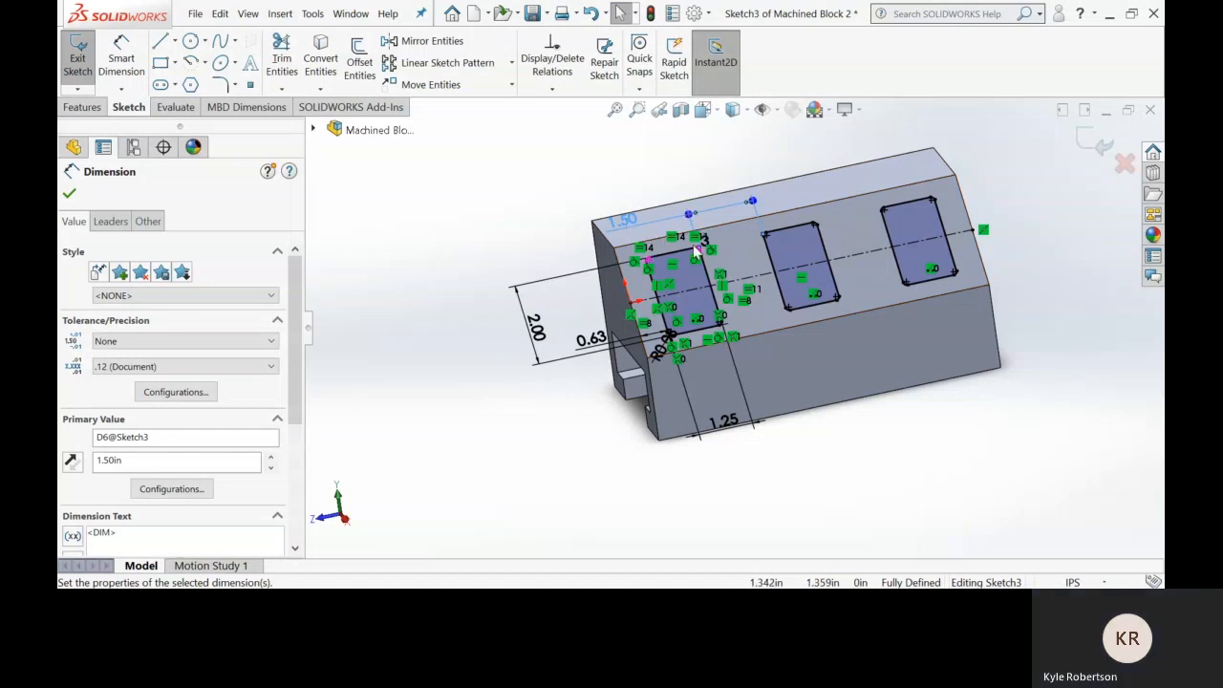
key("ctrl+z")
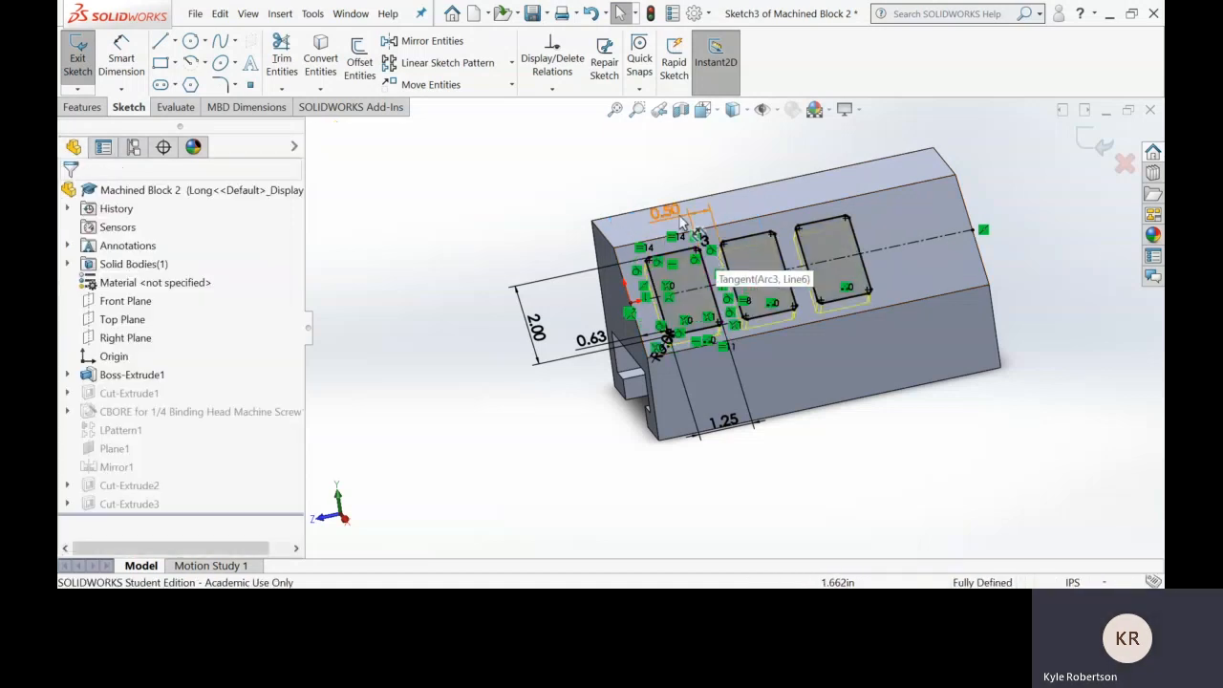
Step: Set the gap between the pocket profiles to 1.5 in for this configuration only and exit the sketch
left_click(681, 216)
double_click(680, 216)
left_click(724, 232)
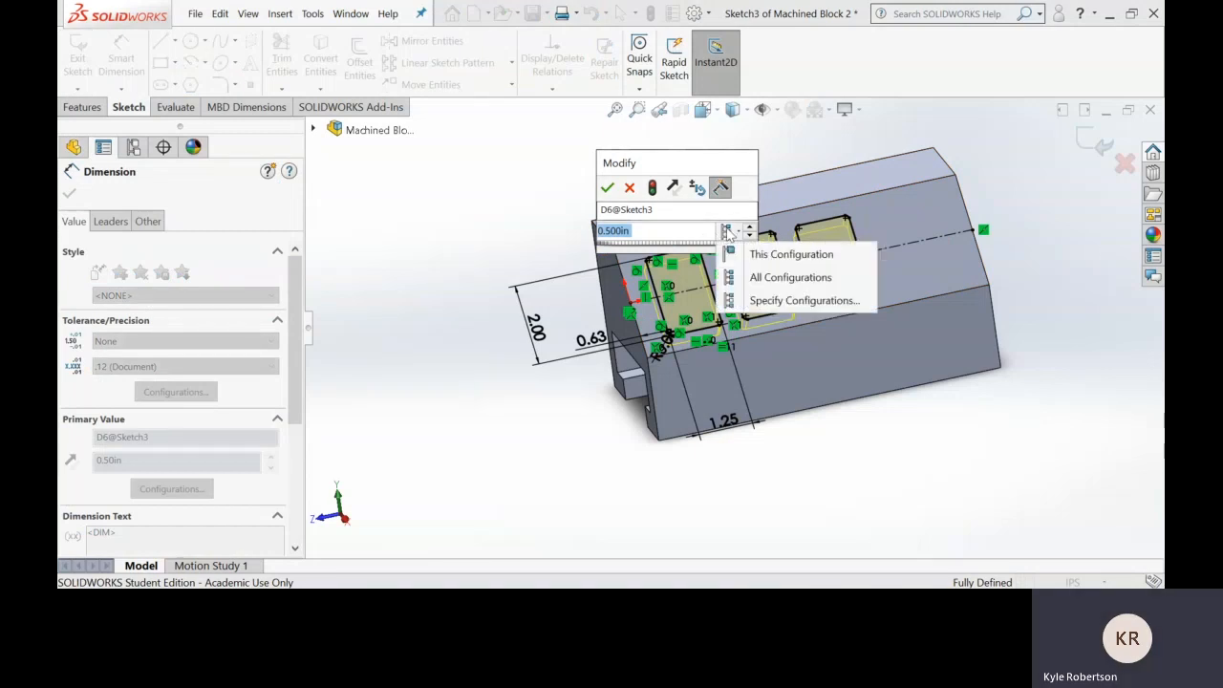
left_click(738, 252)
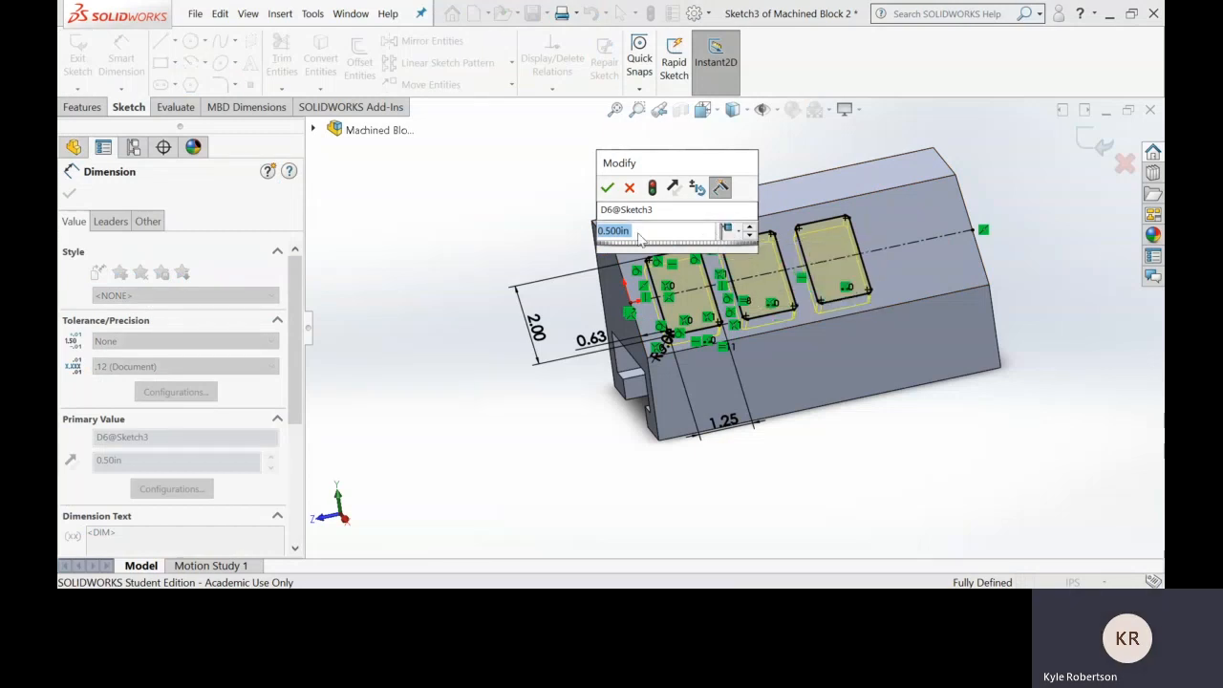
type("1.5")
key("Return")
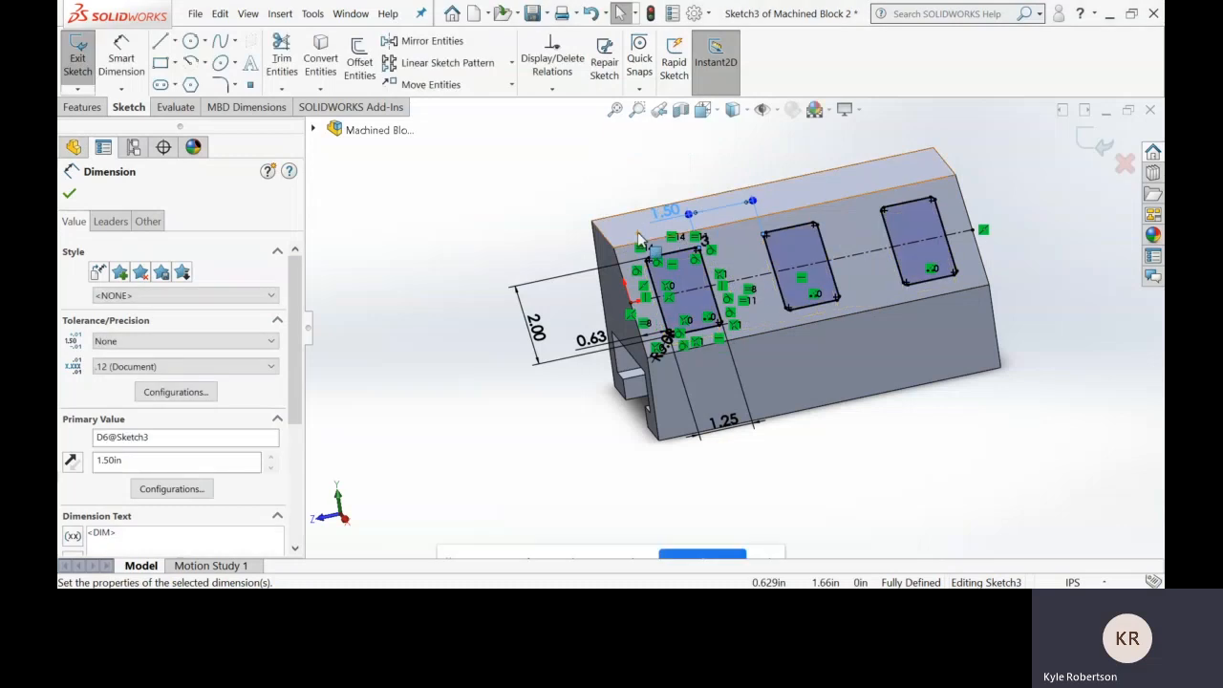
left_click(1089, 142)
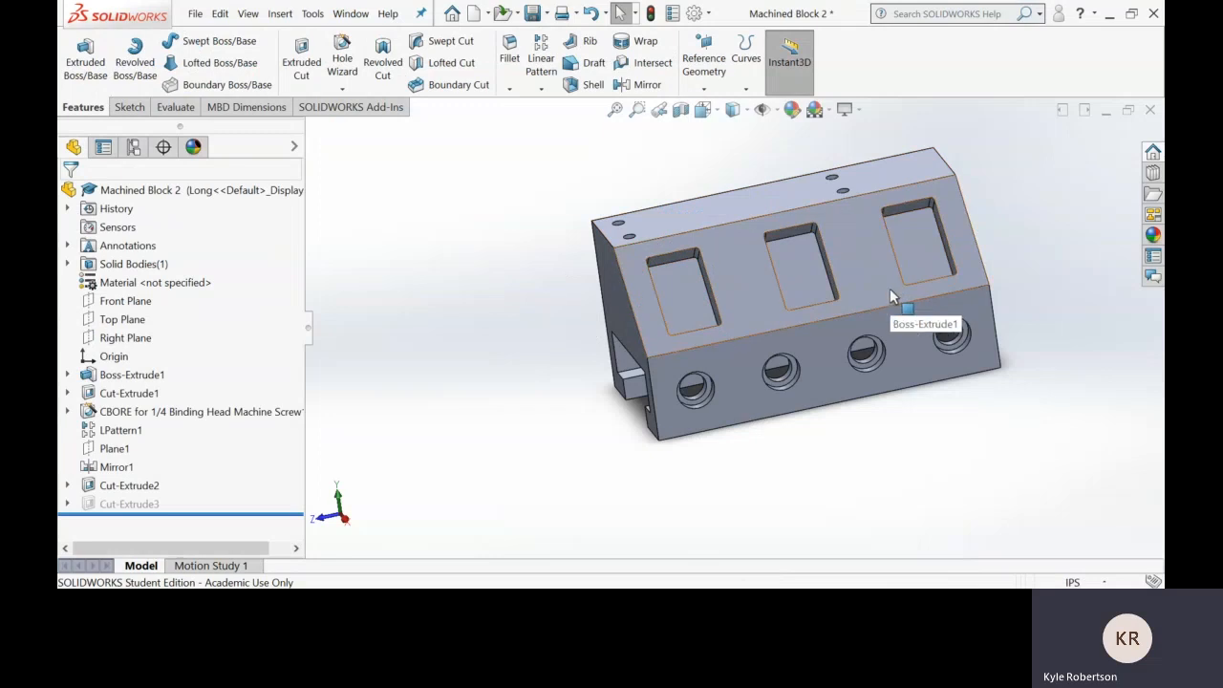
Step: In the Long configuration, set the lengthwise spacing of the top-face holes in Cut-Extrude2's sketch to 7 in and exit the sketch
middle_click_drag(884, 214, 901, 277)
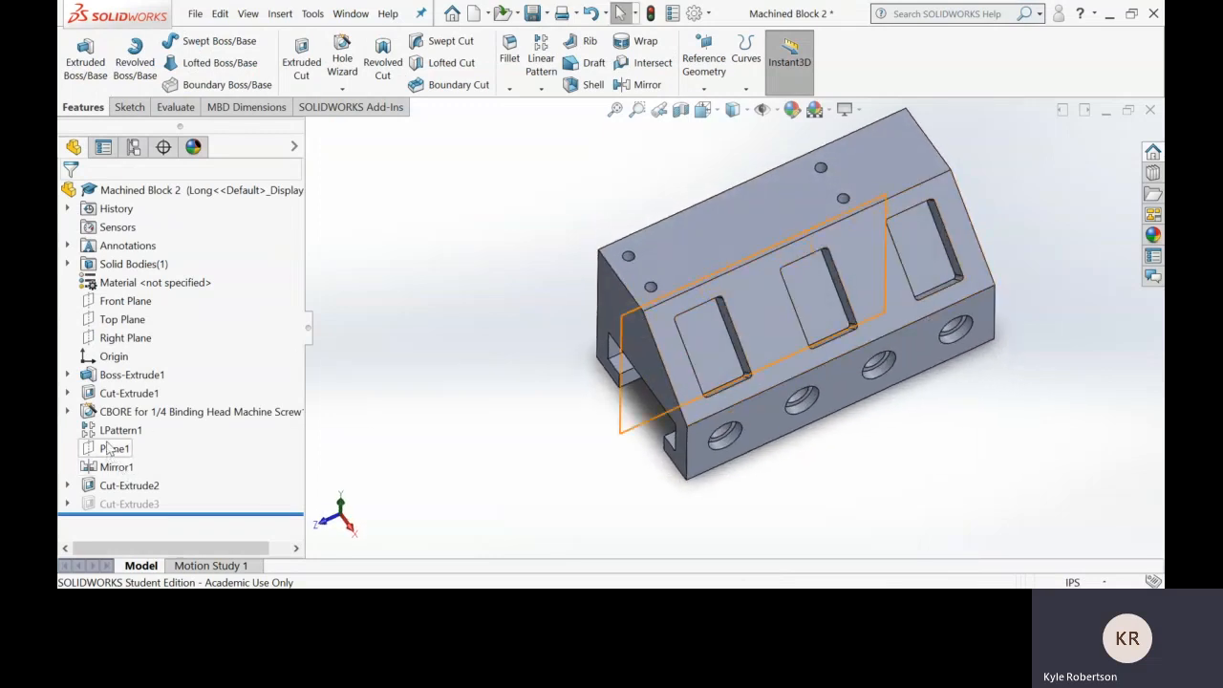
right_click(120, 488)
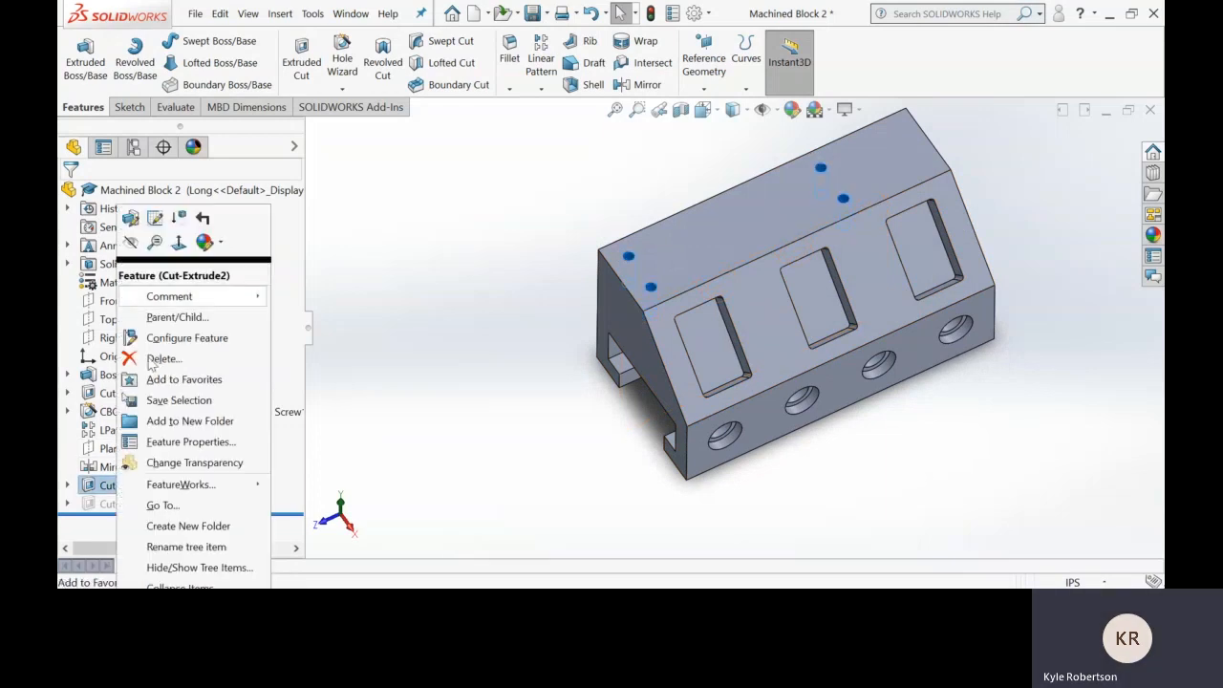
left_click(156, 220)
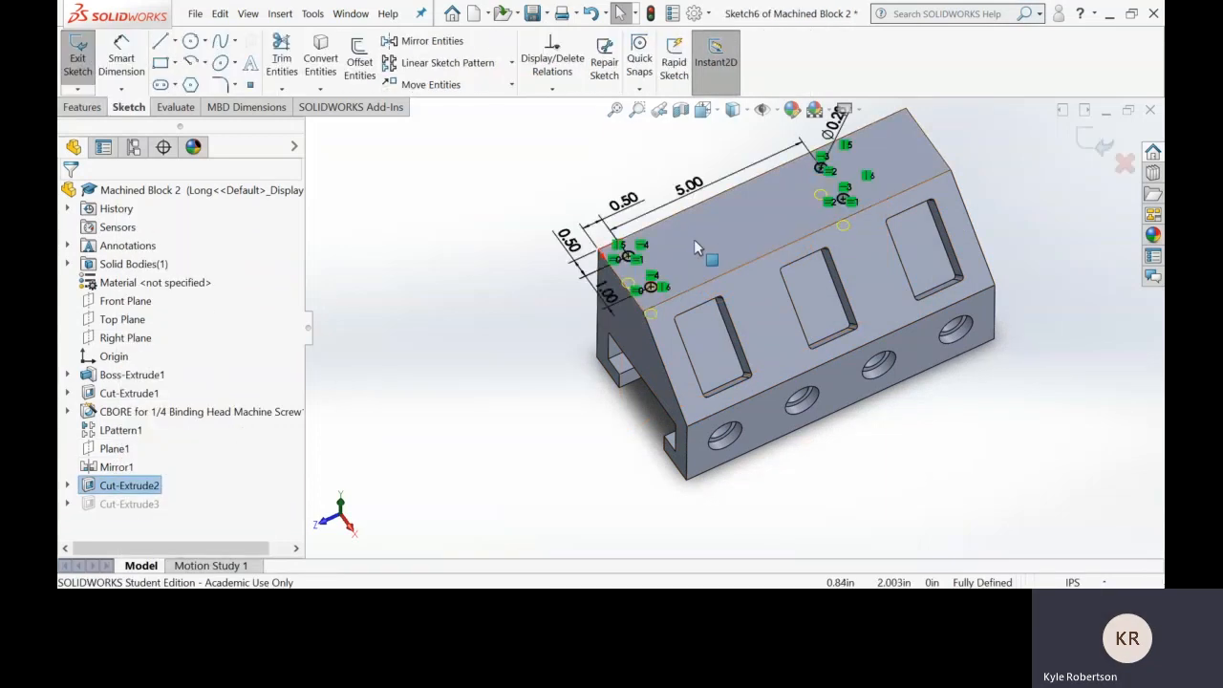
middle_click_drag(770, 185, 757, 257)
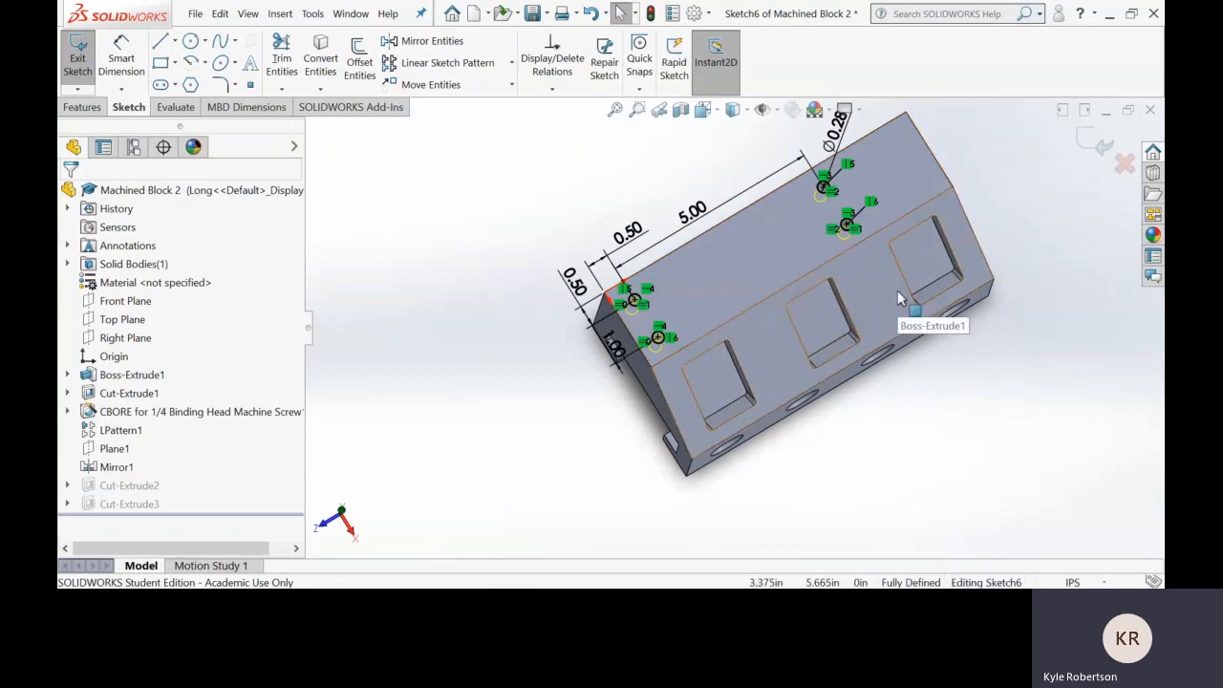
left_click(694, 211)
double_click(695, 212)
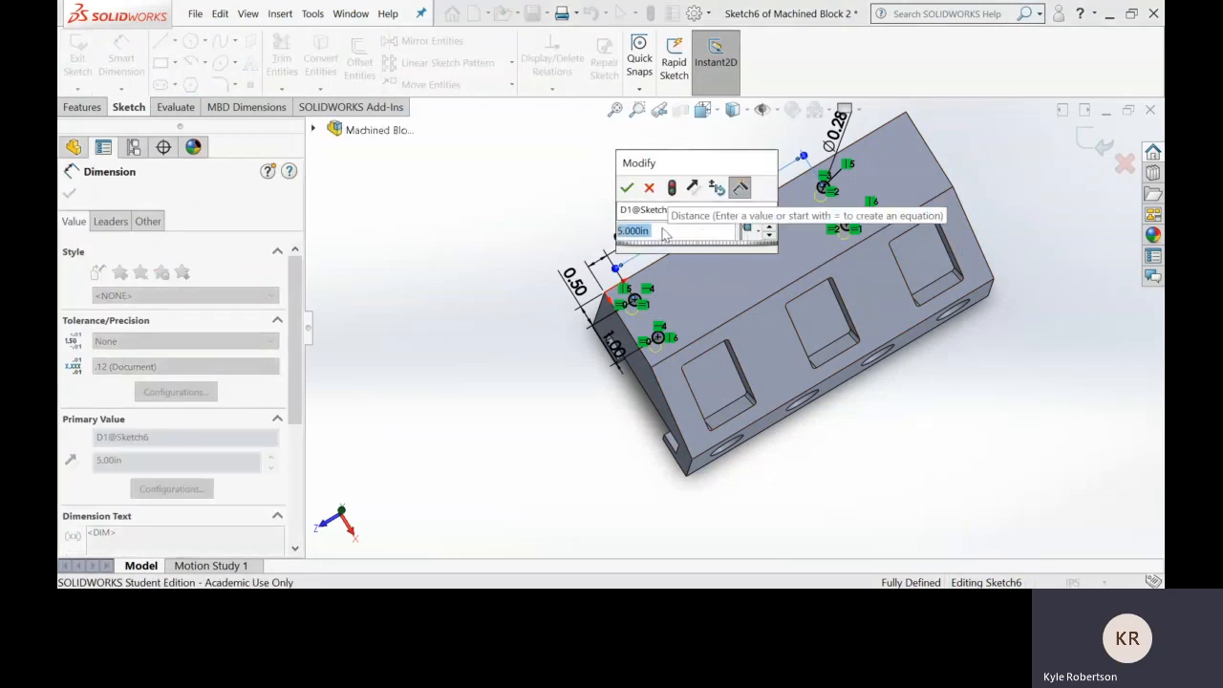
type("7")
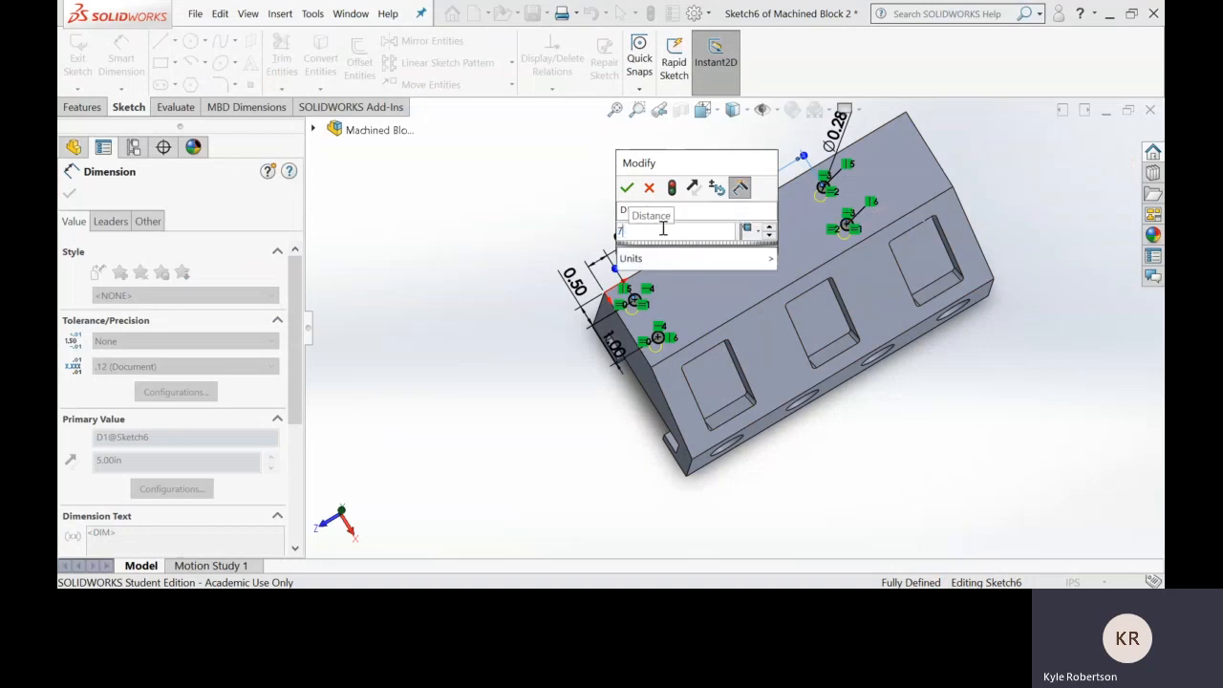
key("Return")
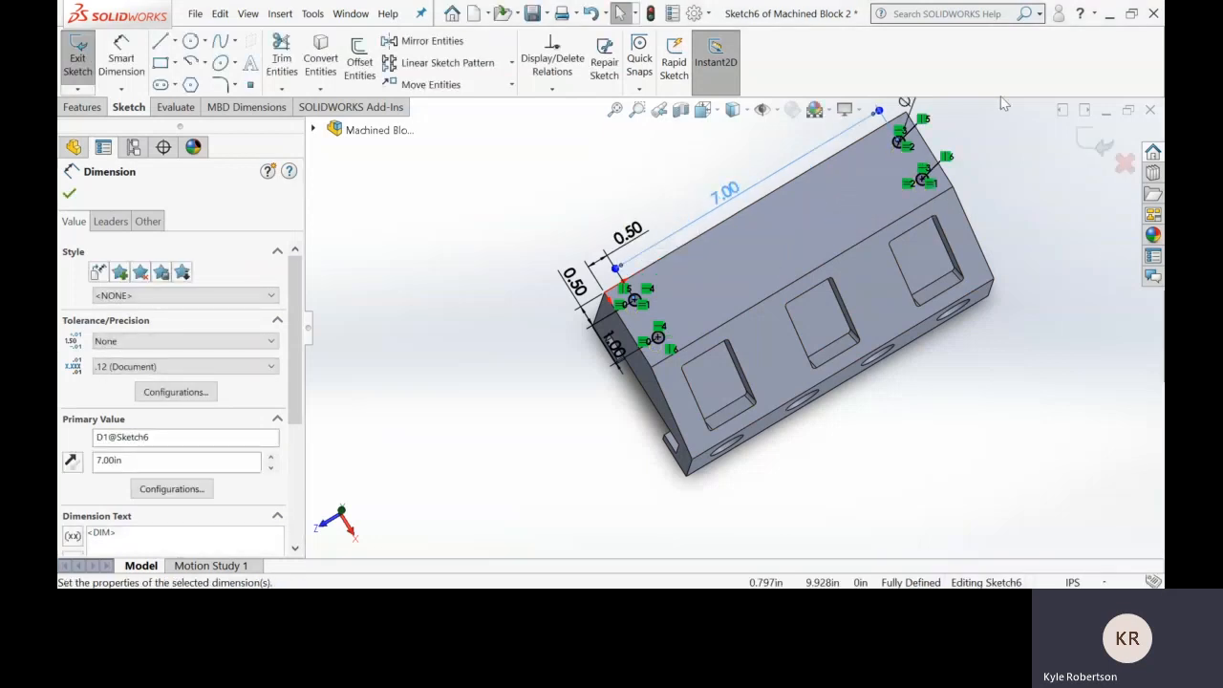
left_click(1089, 140)
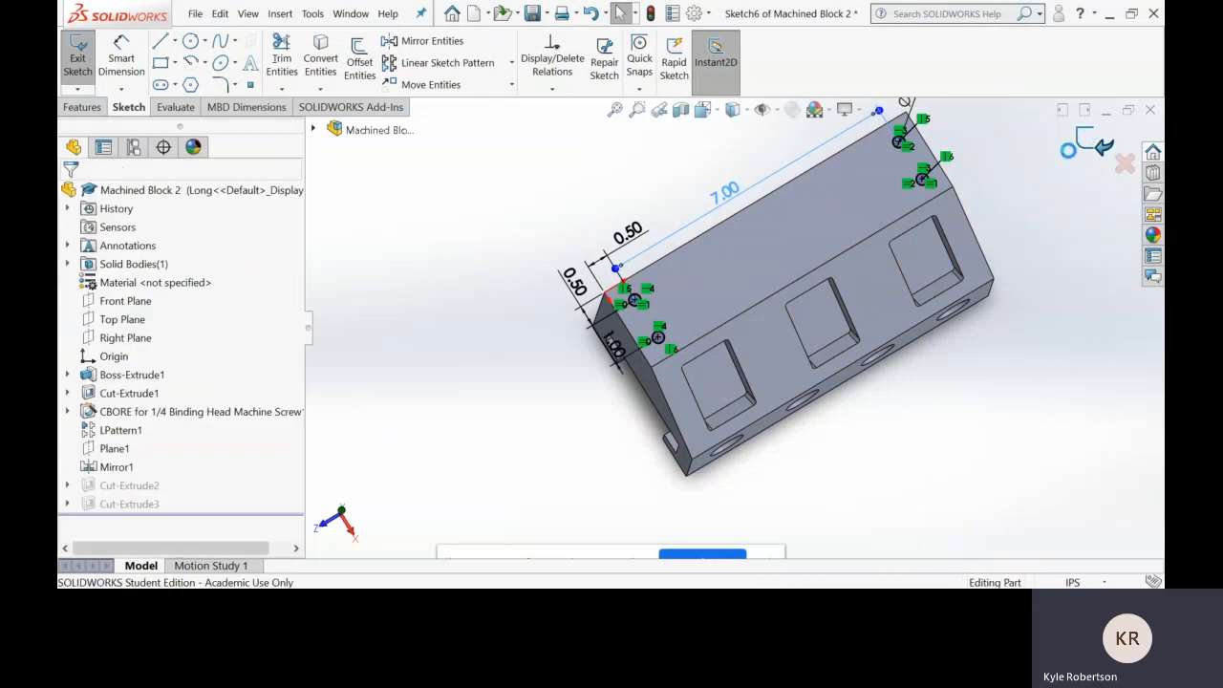
Step: Activate the Medium, Short, Cutaway View and Suppressed configurations one after another to check the block's geometry in each
middle_click_drag(1019, 252, 1007, 168)
scroll(958, 252, "up", 3)
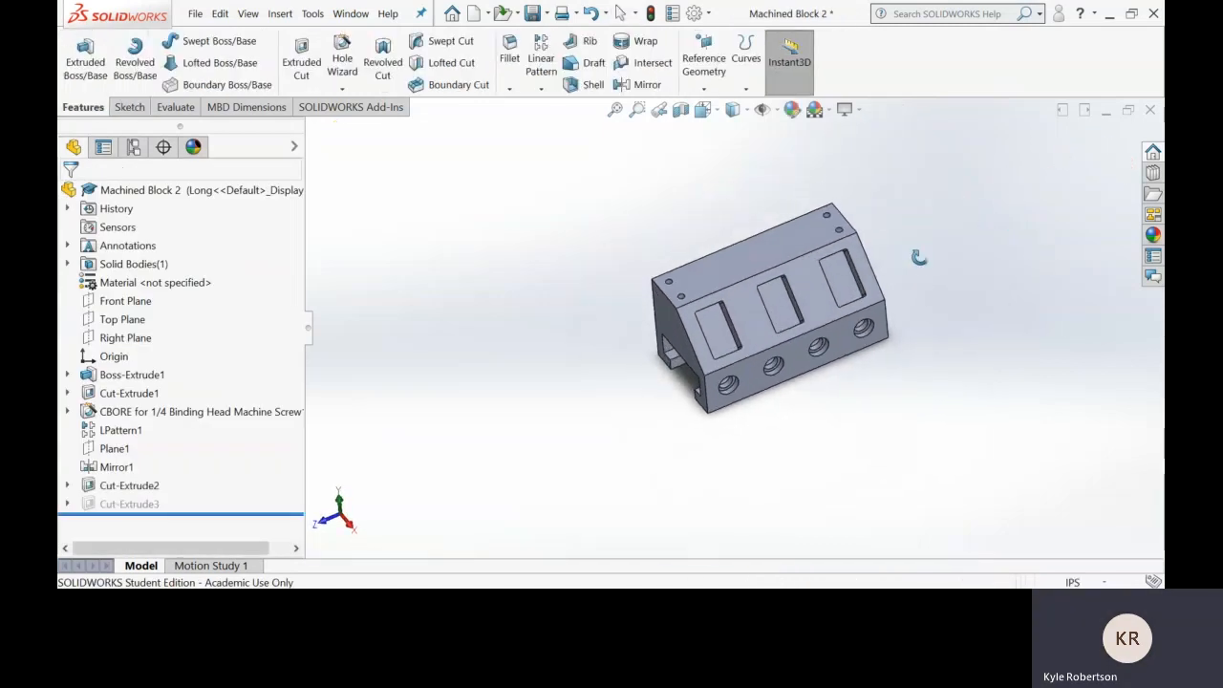
left_click(134, 148)
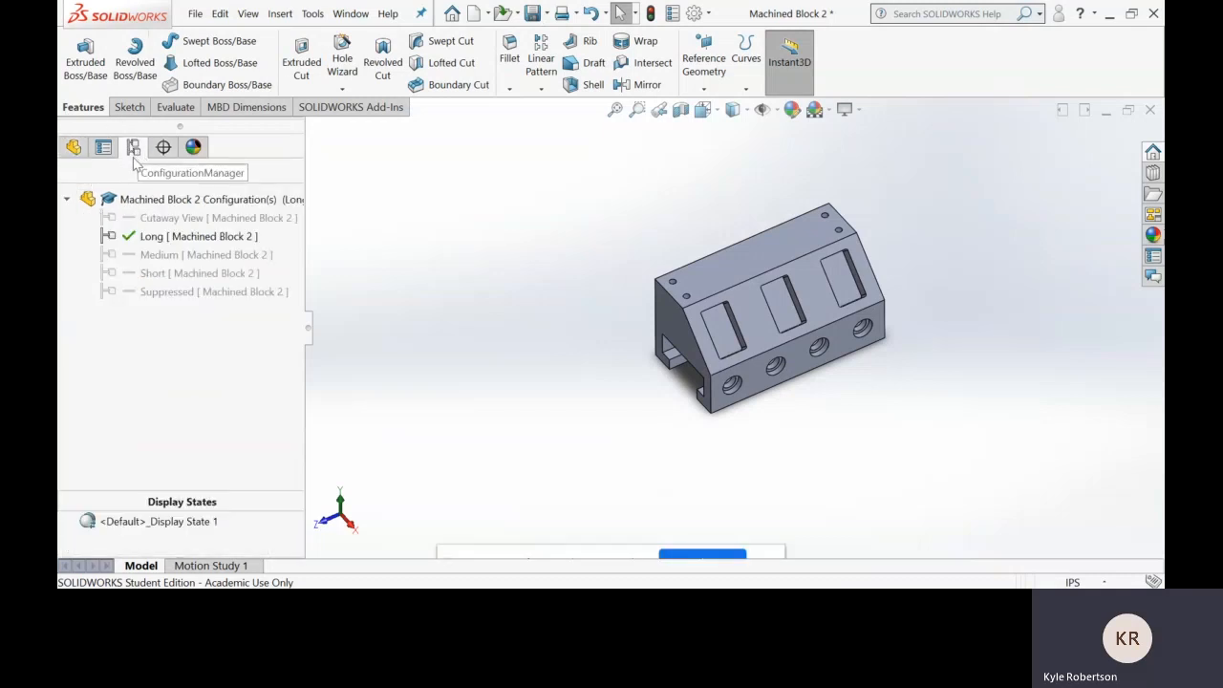
double_click(160, 253)
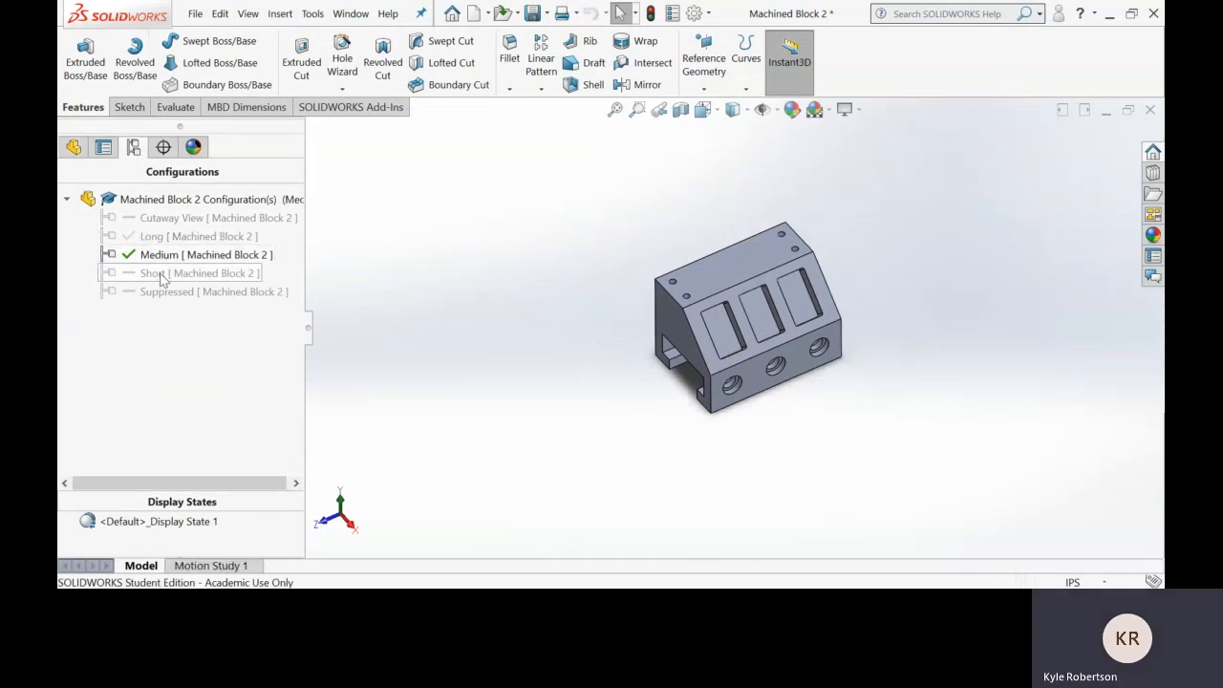
double_click(160, 274)
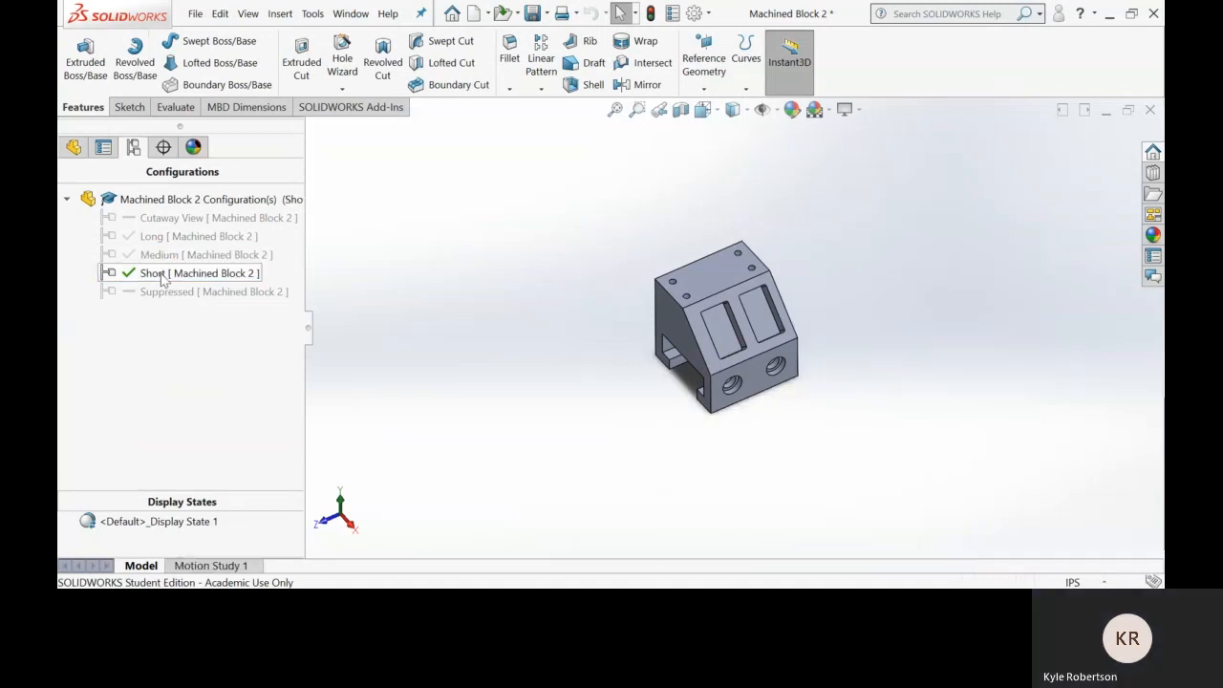
double_click(151, 218)
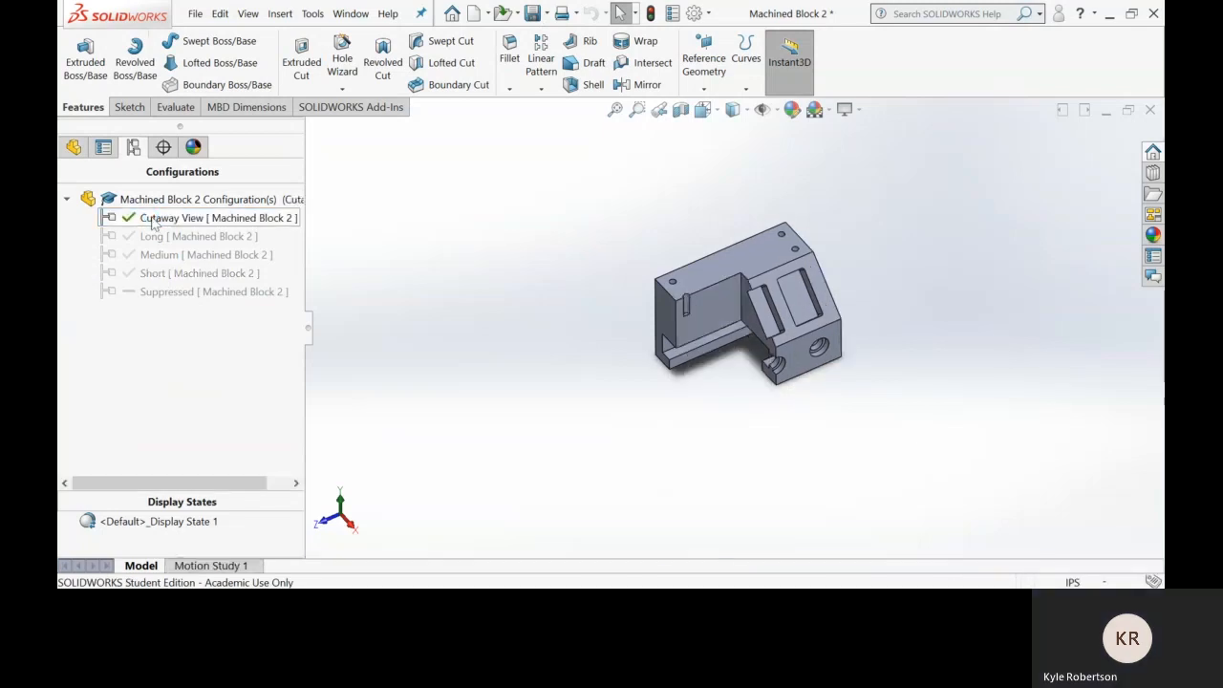
double_click(161, 292)
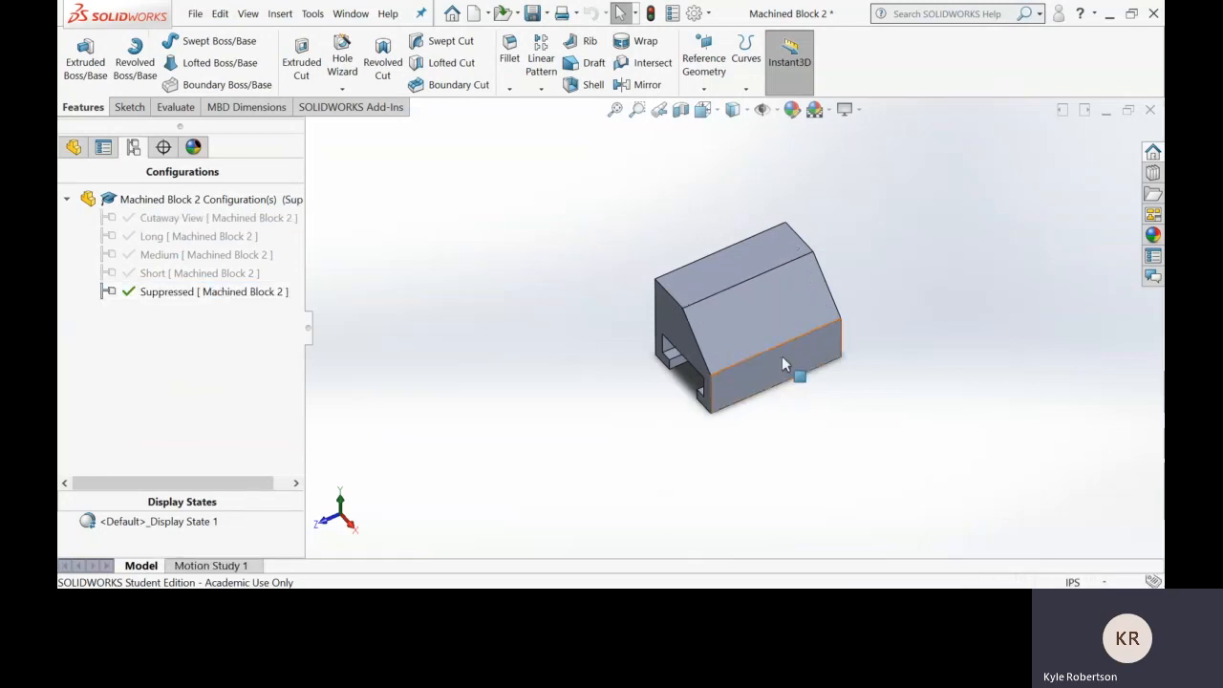
middle_click_drag(863, 302, 889, 382)
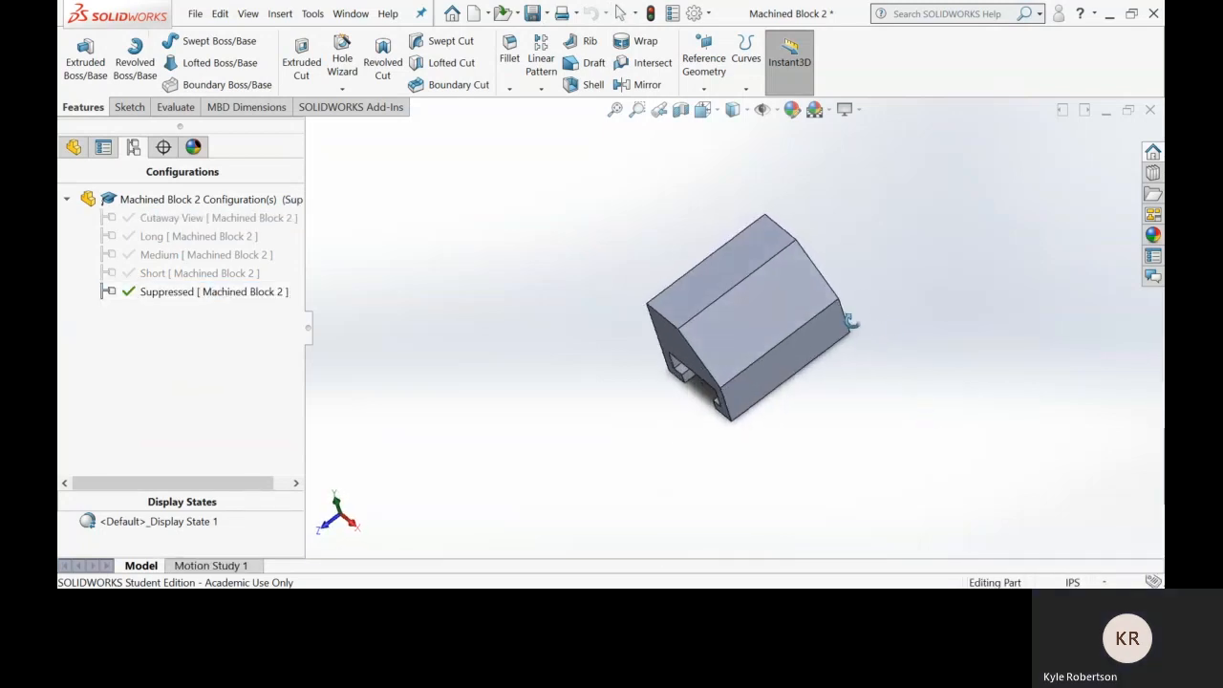